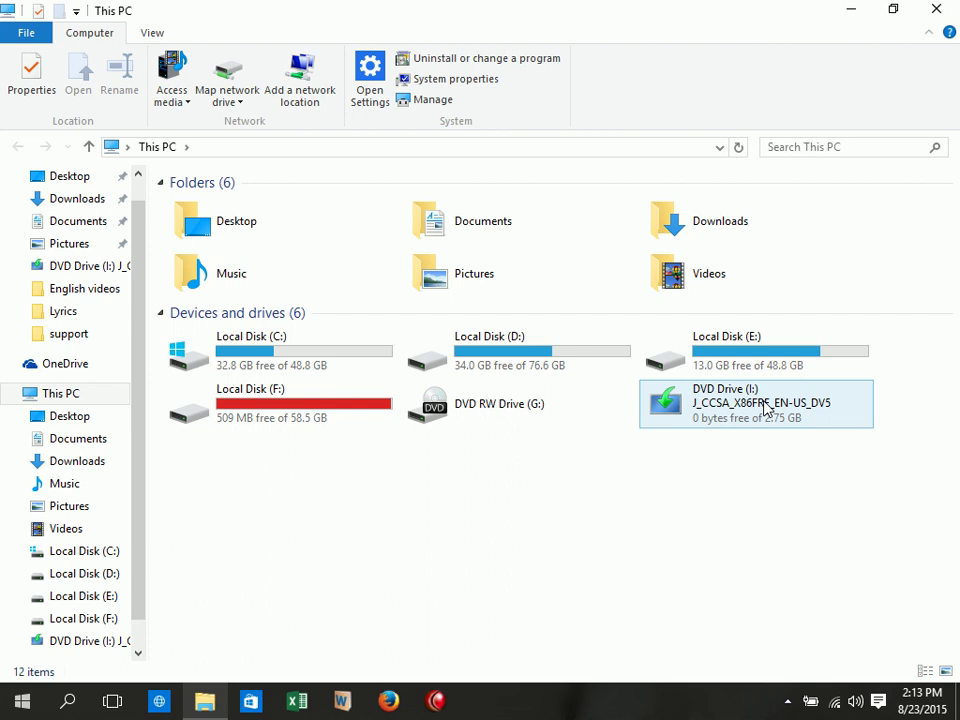
Open Local Disk (D:) and review the advanced folder view settings, including the color display of encrypted or compressed NTFS files
{"action": "double_click", "coordinate": [551, 360]}
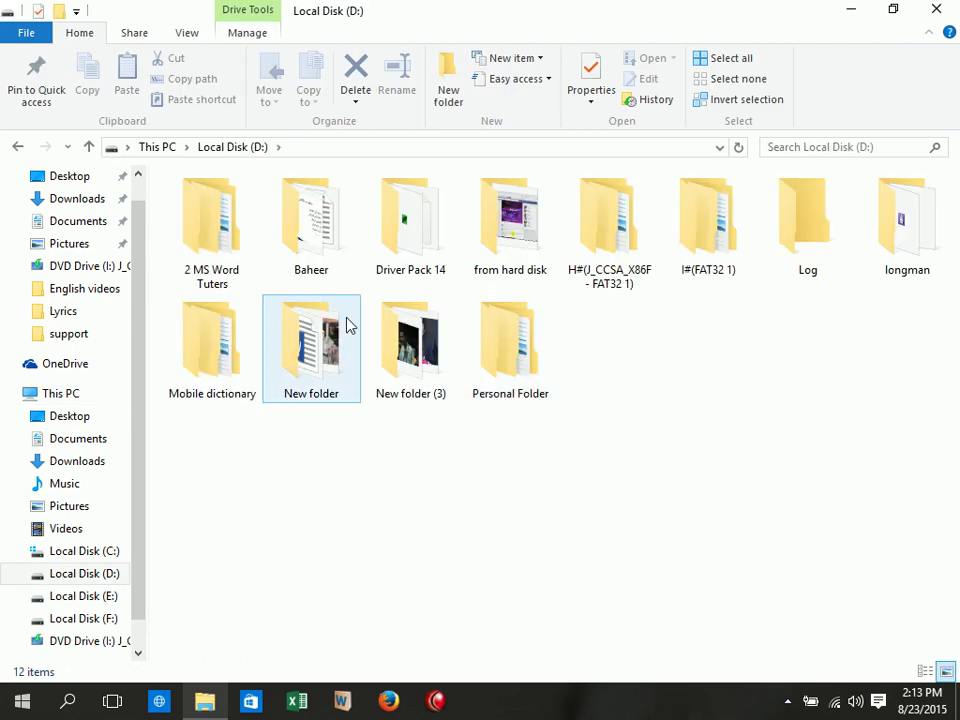
{"action": "left_click", "coordinate": [184, 32]}
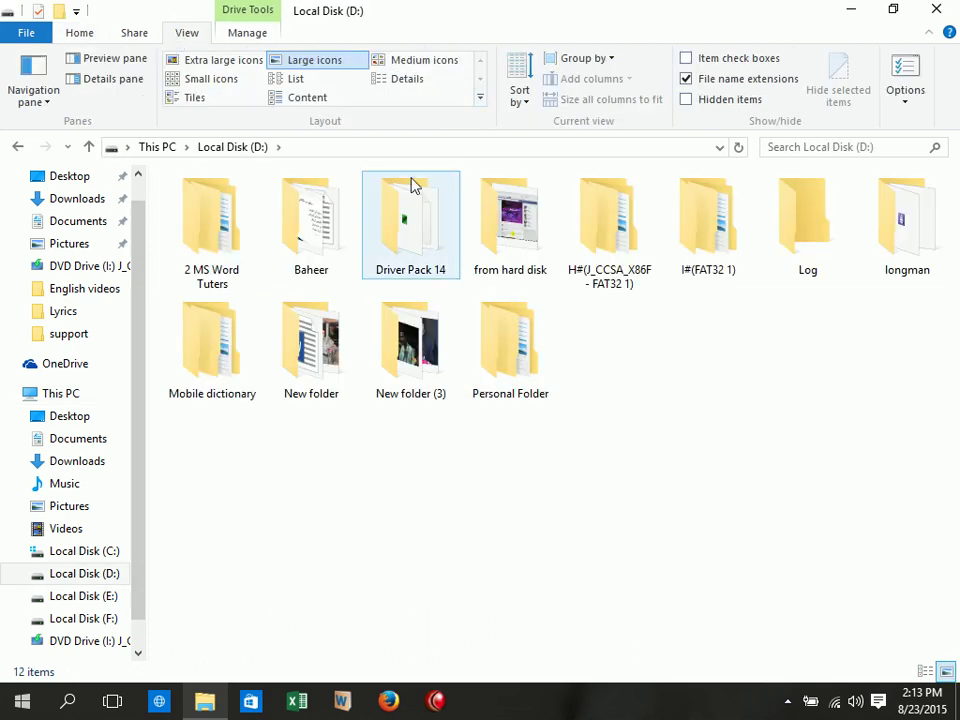
{"action": "left_click", "coordinate": [906, 75]}
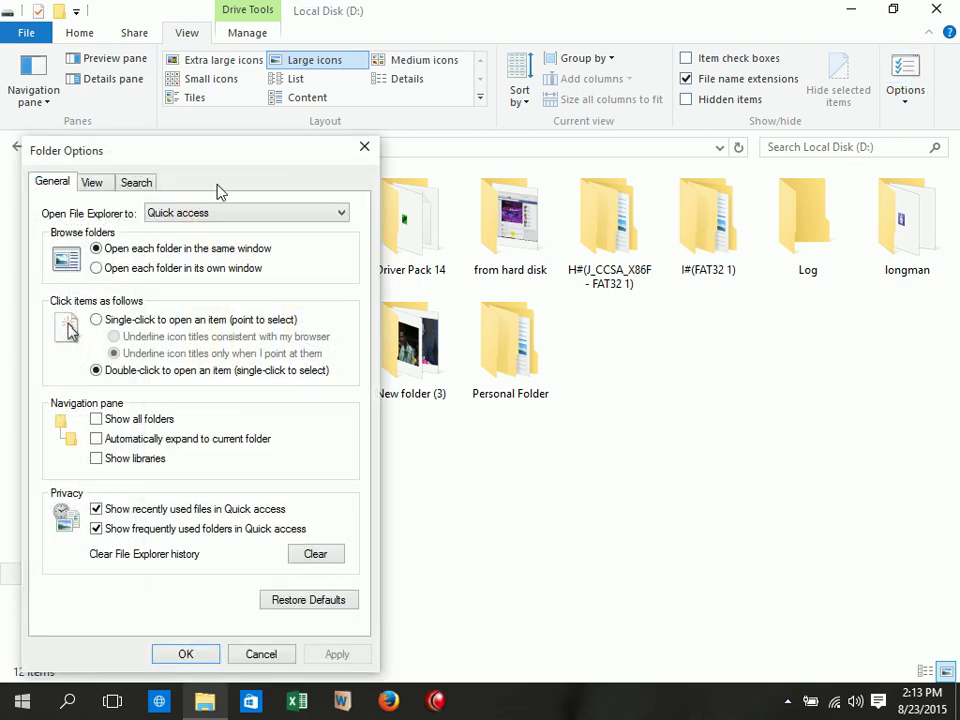
{"action": "left_click", "coordinate": [92, 182]}
{"action": "left_click_drag", "start_coordinate": [247, 150], "coordinate": [522, 51]}
{"action": "left_click_drag", "start_coordinate": [622, 258], "coordinate": [621, 321]}
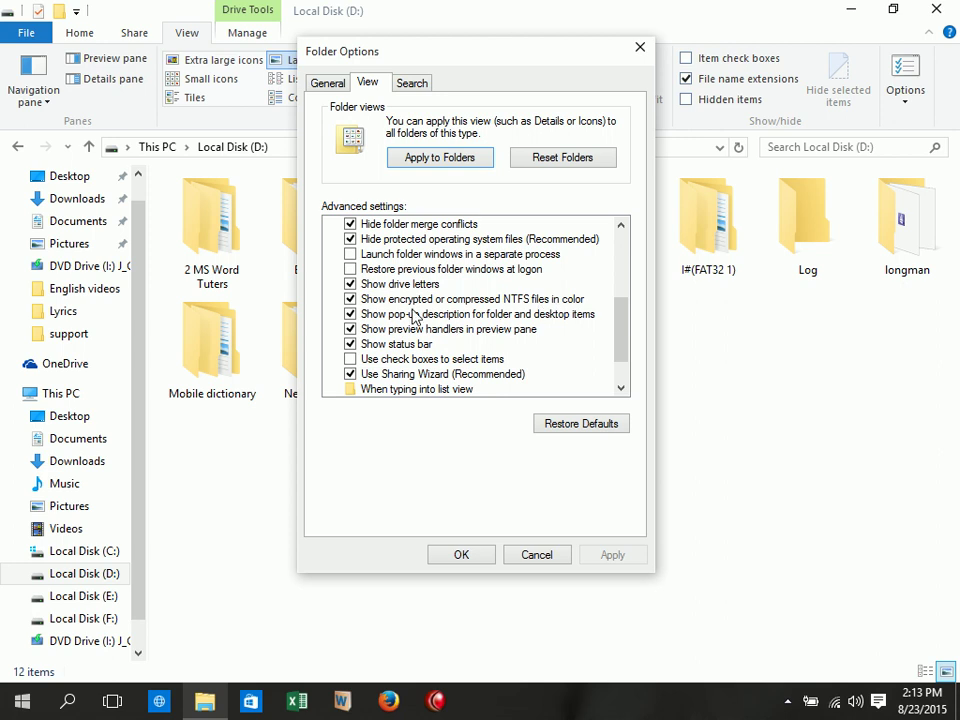
{"action": "left_click", "coordinate": [541, 557]}
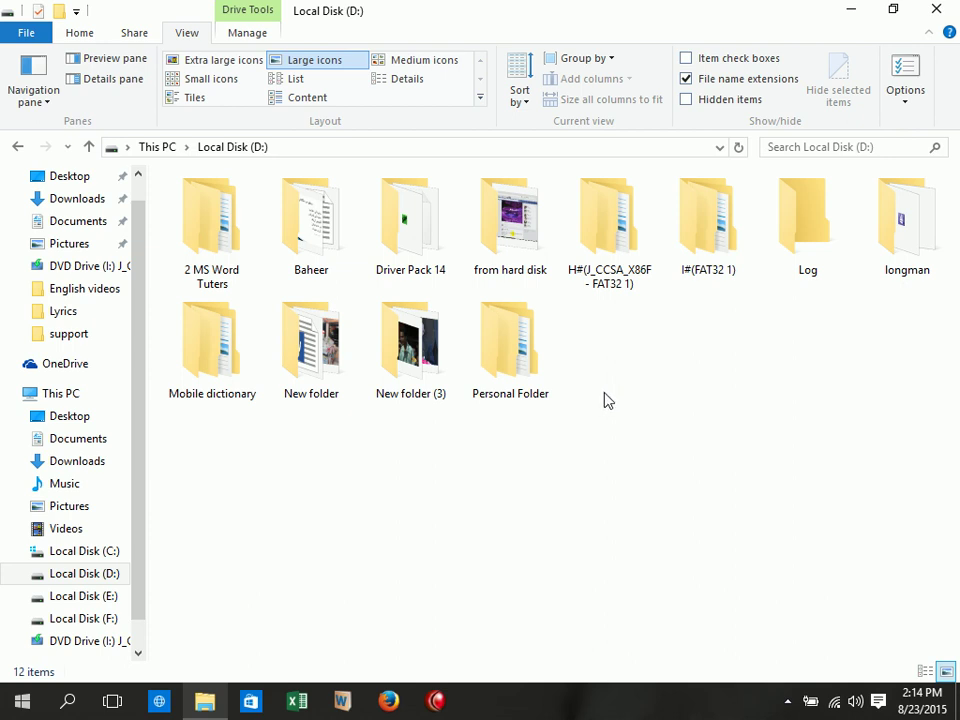
{"action": "double_click", "coordinate": [514, 362]}
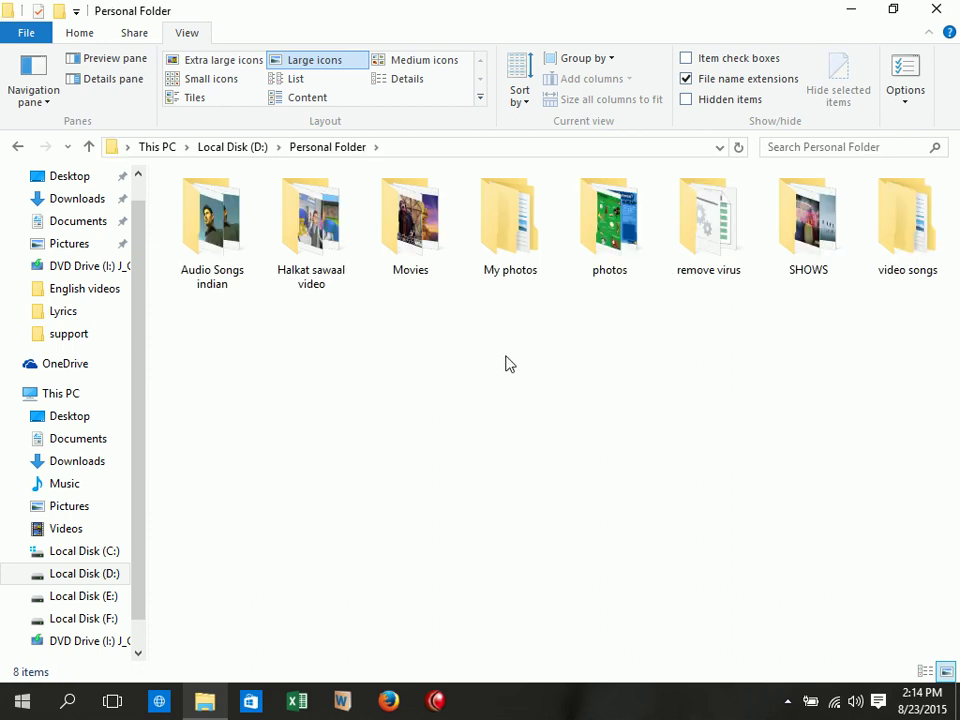
{"action": "left_click", "coordinate": [14, 148]}
{"action": "left_click", "coordinate": [14, 148]}
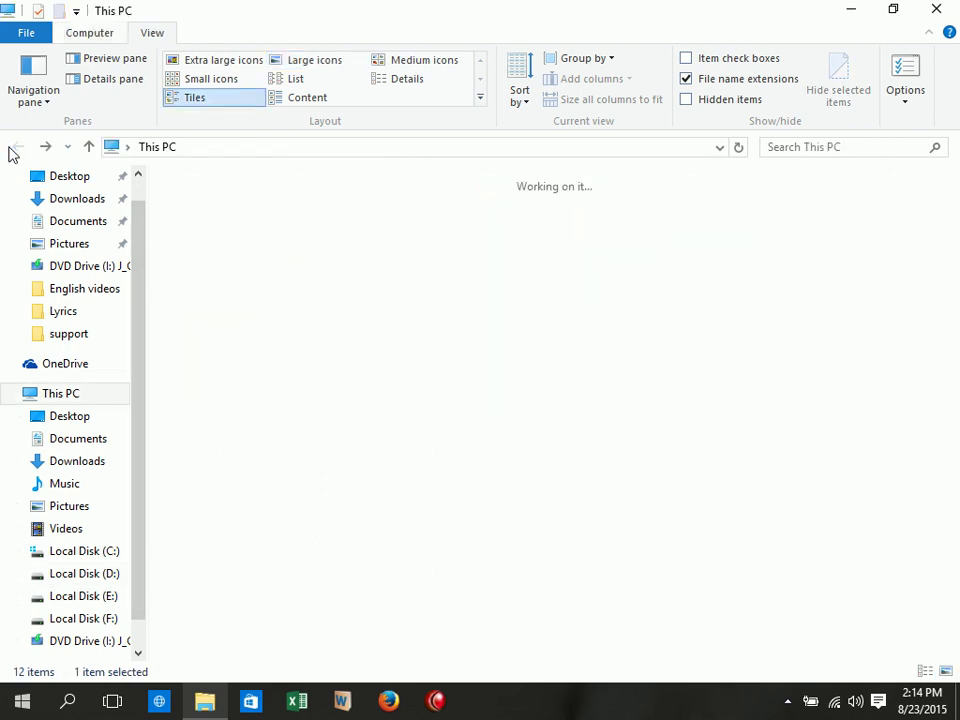
Open the properties of the Grammar Note .doc file in the English Lessons folder on Local Disk (E:)
{"action": "double_click", "coordinate": [720, 355]}
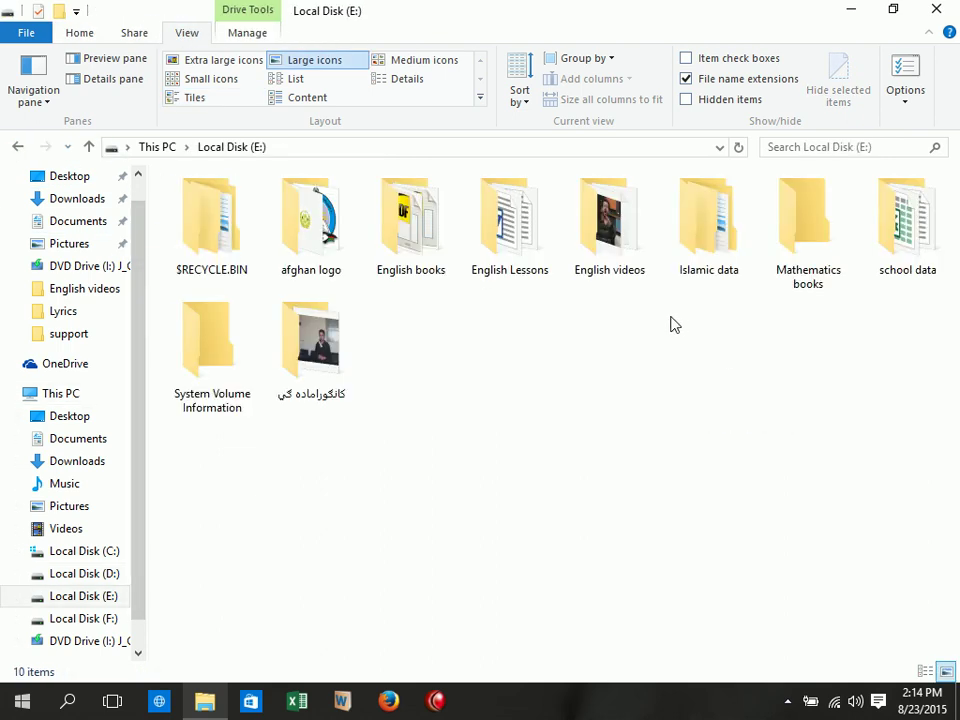
{"action": "double_click", "coordinate": [515, 250]}
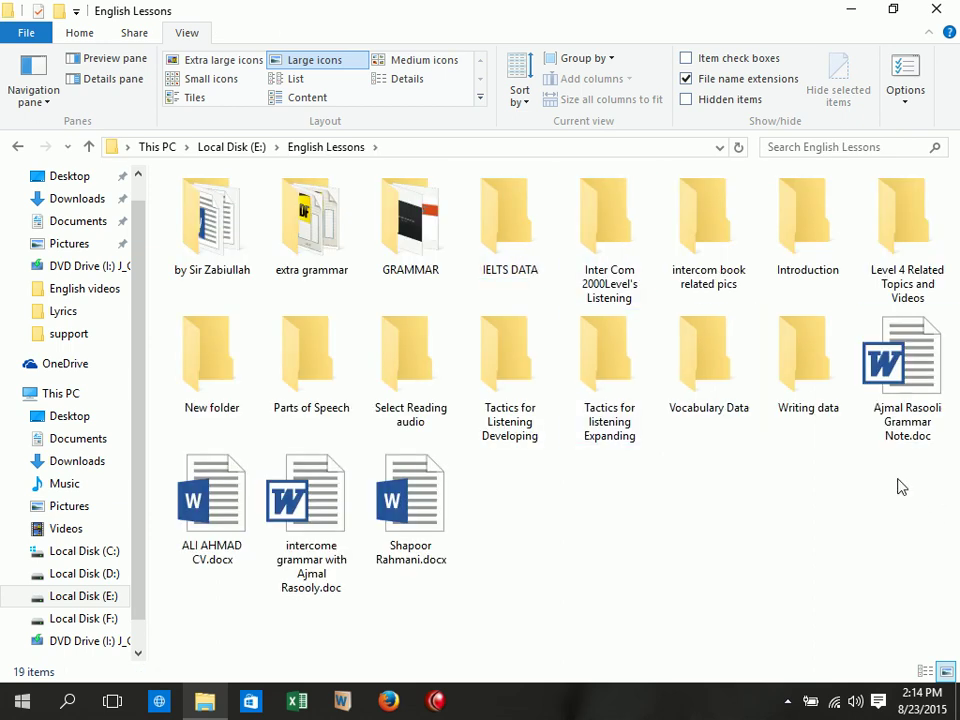
{"action": "right_click", "coordinate": [914, 397]}
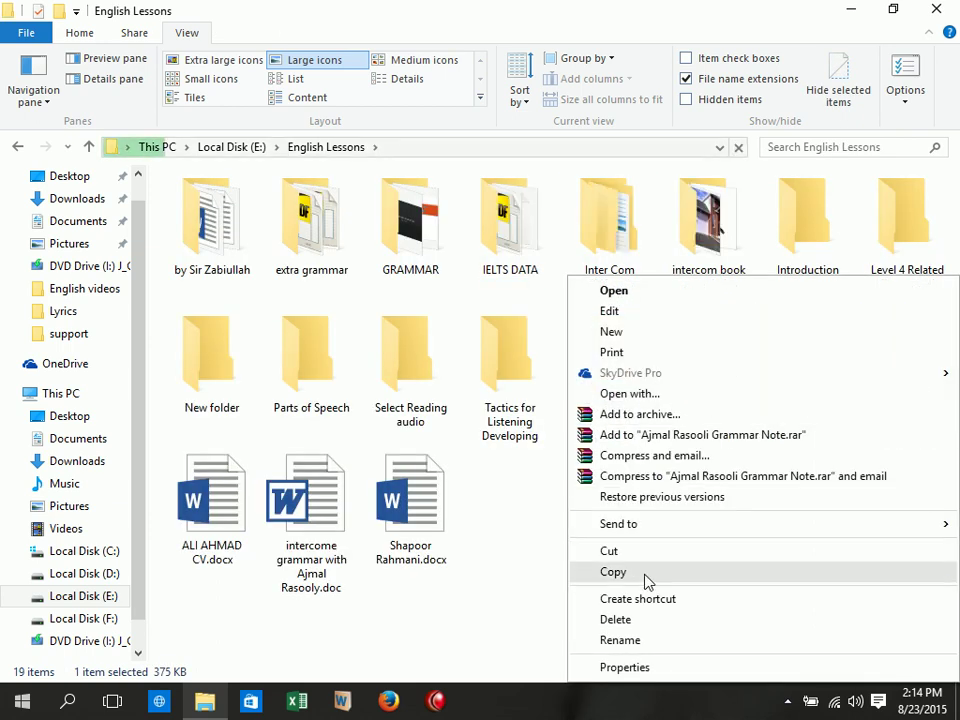
{"action": "left_click", "coordinate": [636, 668]}
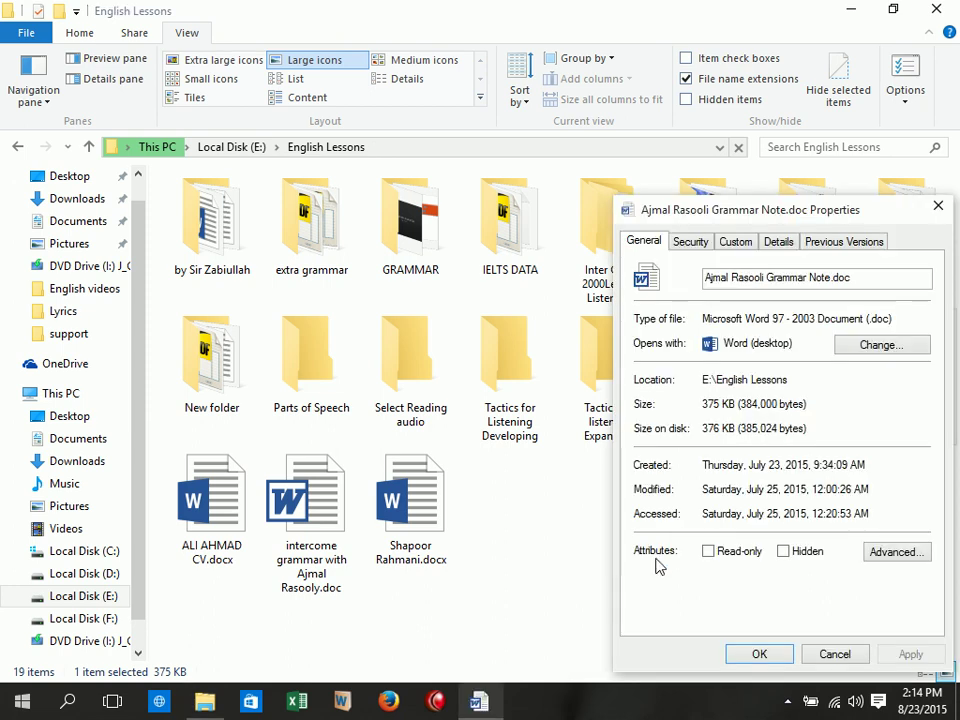
{"action": "left_click_drag", "start_coordinate": [732, 208], "coordinate": [606, 120]}
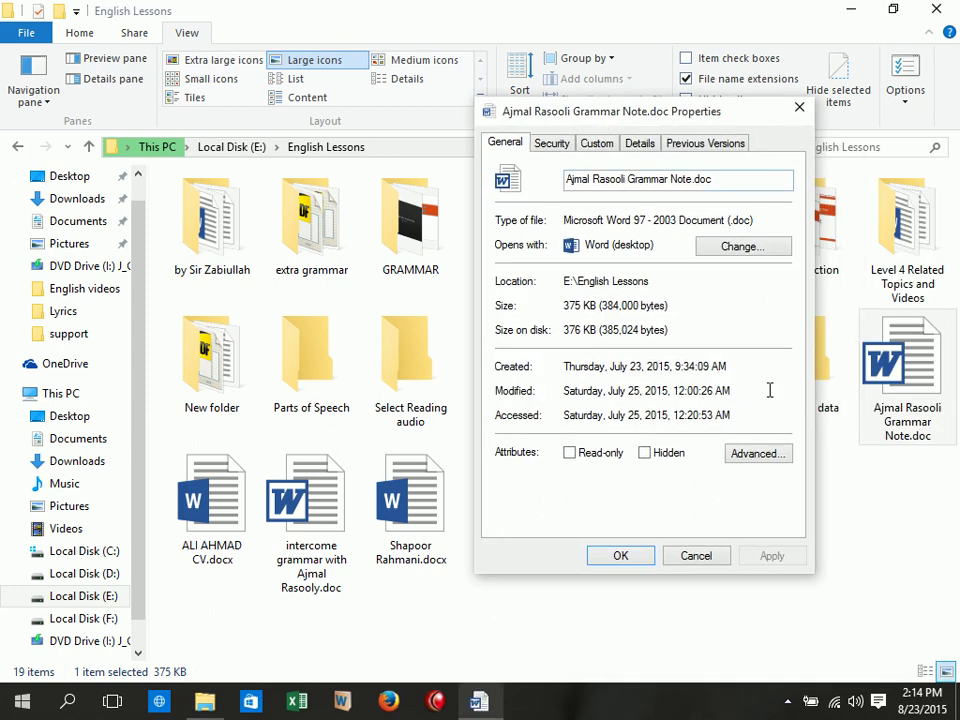
Encrypt the Grammar Note document's contents to secure data, applying the encryption to the file only
{"action": "left_click", "coordinate": [761, 455]}
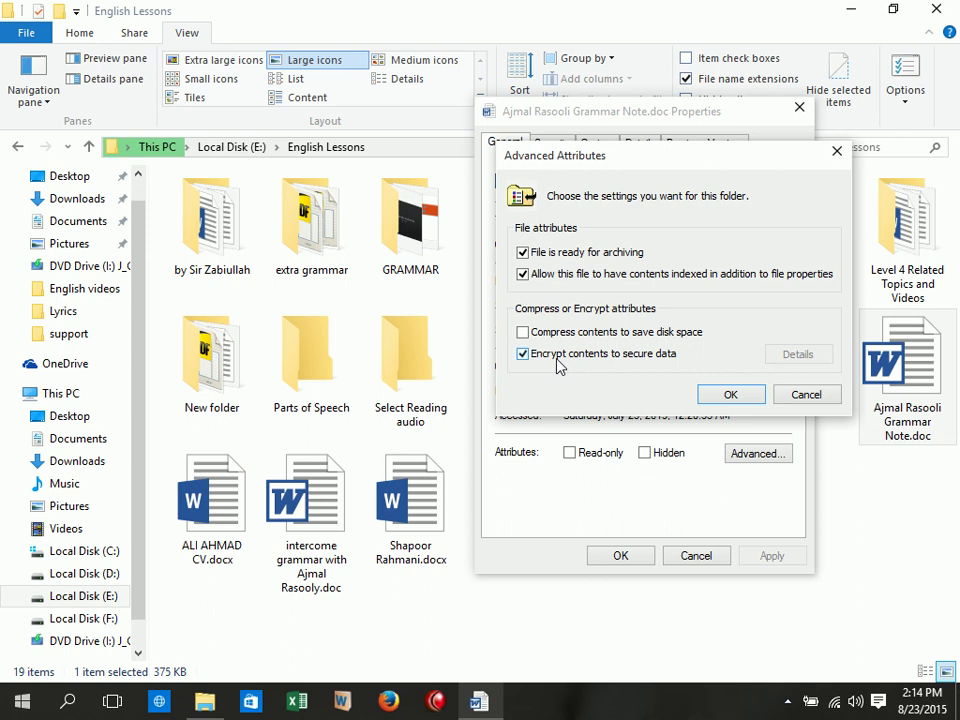
{"action": "left_click", "coordinate": [731, 394]}
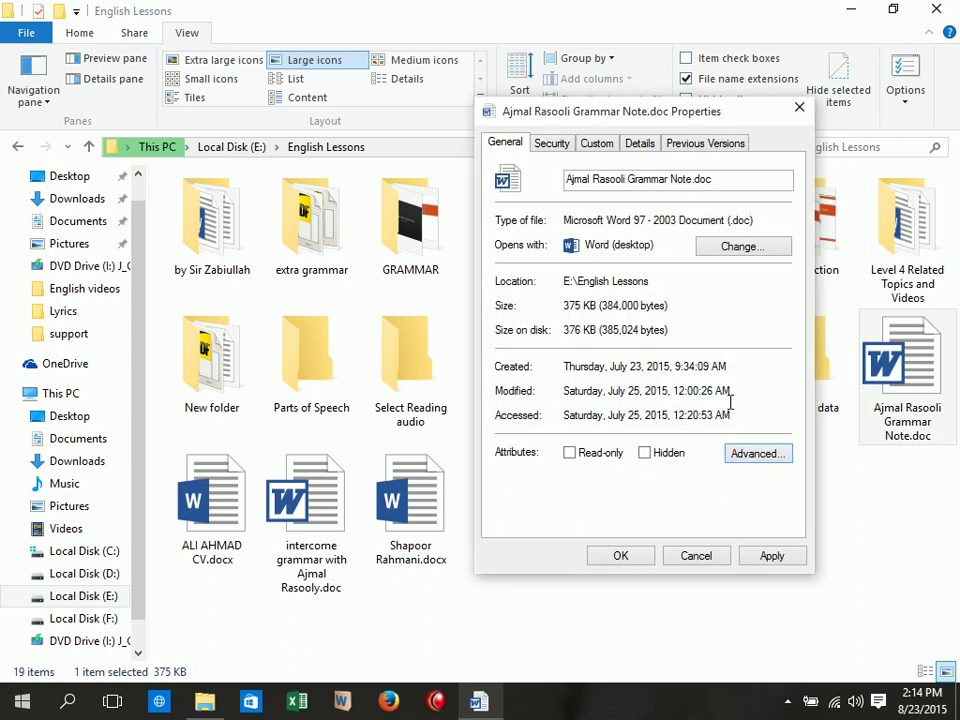
{"action": "left_click", "coordinate": [619, 557]}
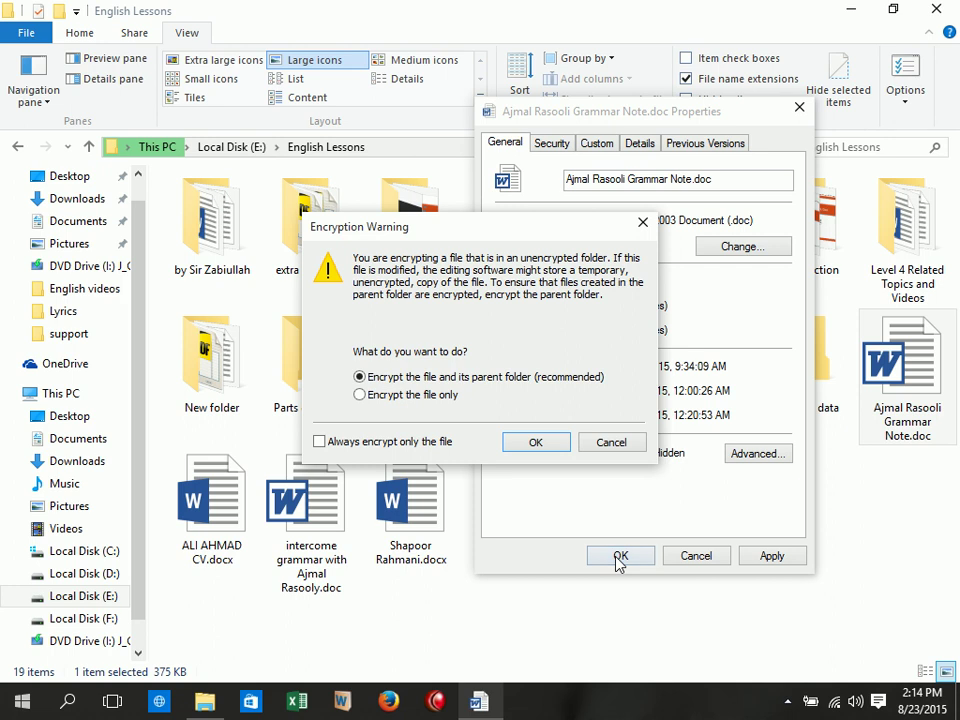
{"action": "left_click", "coordinate": [408, 396]}
{"action": "left_click", "coordinate": [538, 440]}
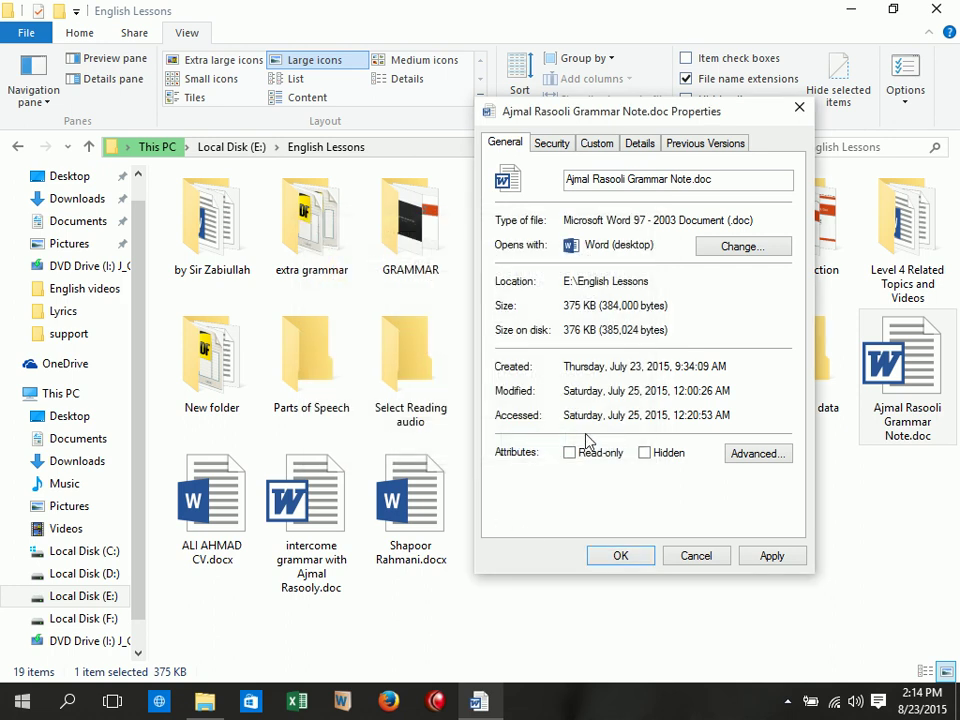
{"action": "left_click", "coordinate": [621, 557]}
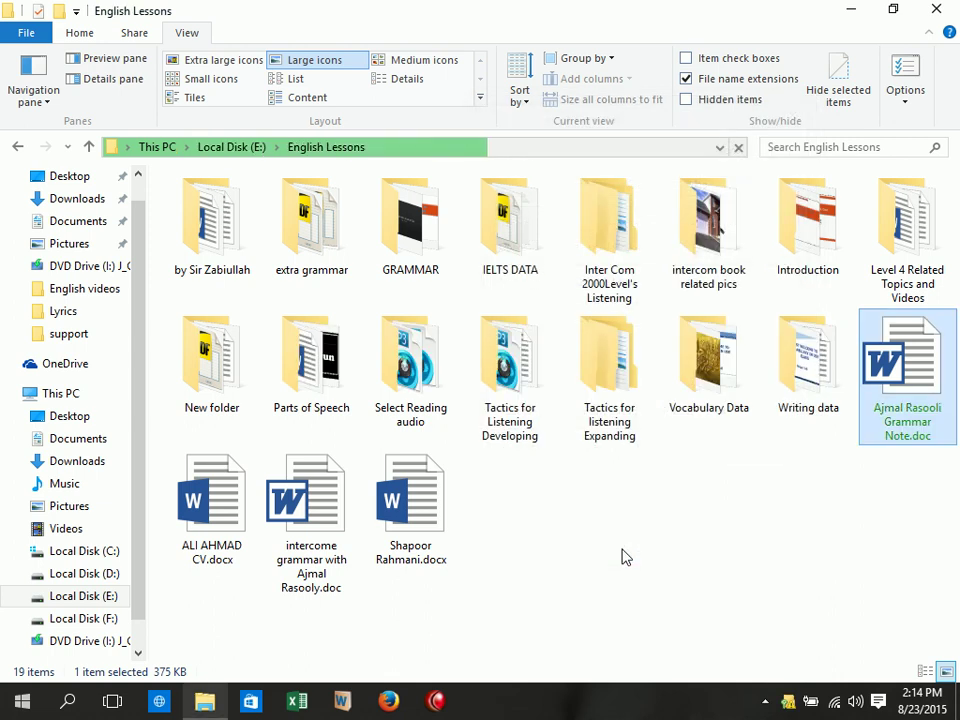
{"action": "left_click", "coordinate": [945, 558]}
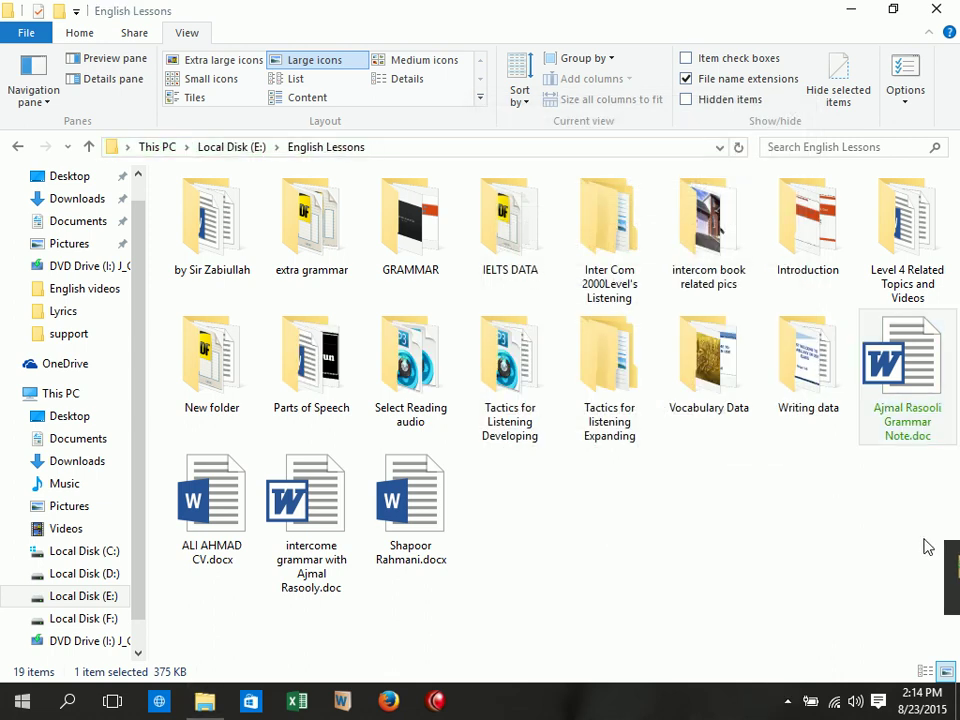
{"action": "left_click", "coordinate": [868, 498]}
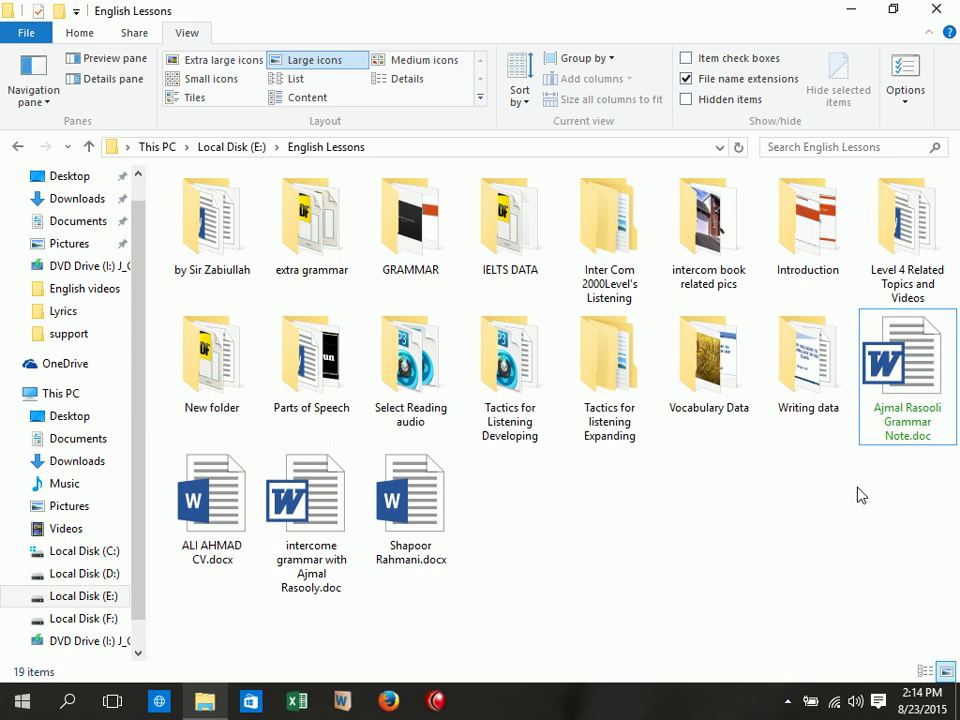
Turn off showing encrypted or compressed NTFS files in color in the folder view settings
{"action": "left_click", "coordinate": [904, 85]}
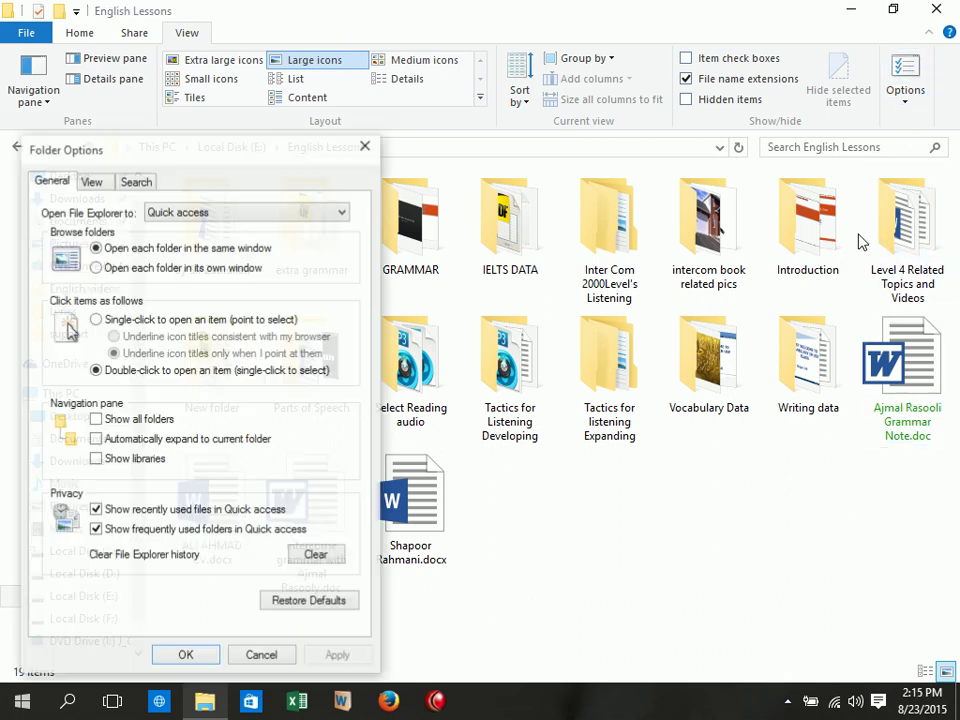
{"action": "left_click", "coordinate": [91, 183]}
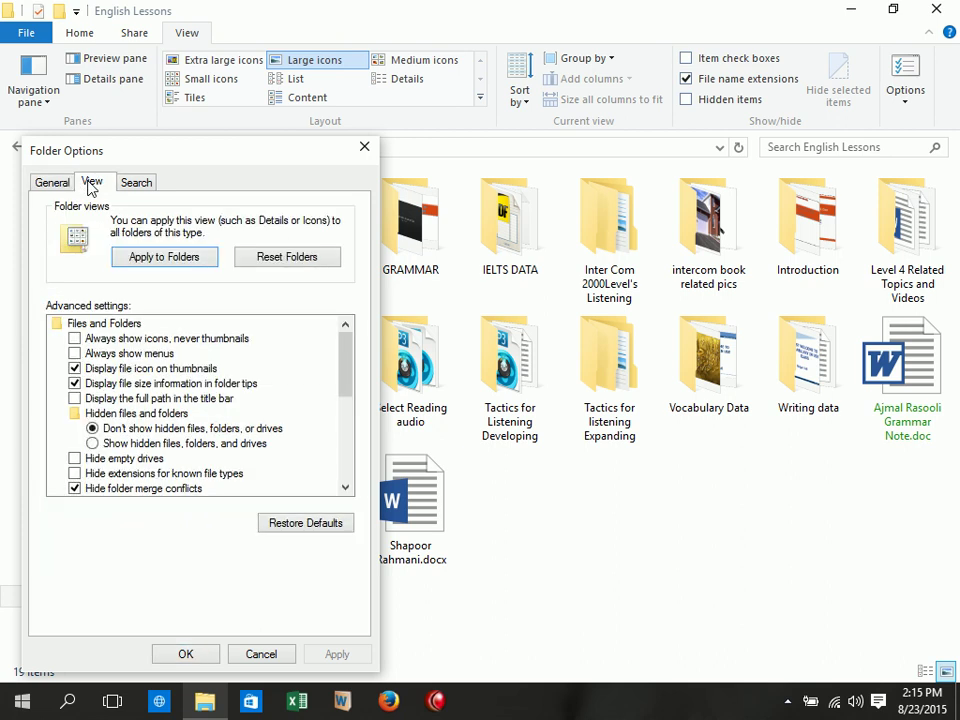
{"action": "left_click_drag", "start_coordinate": [350, 362], "coordinate": [349, 418]}
{"action": "left_click", "coordinate": [115, 414]}
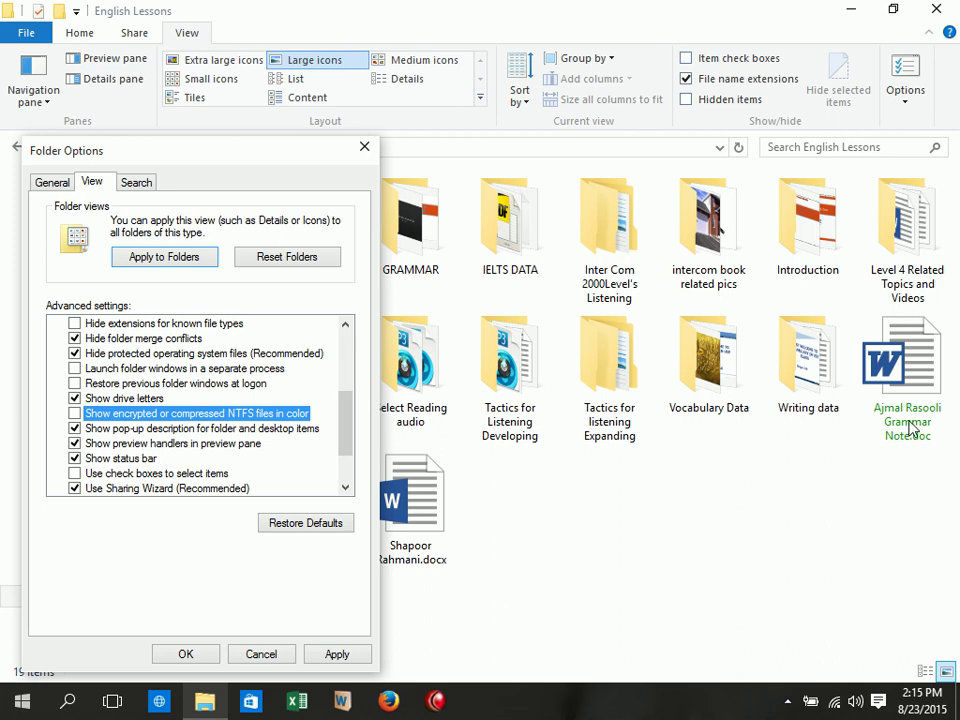
{"action": "left_click", "coordinate": [188, 656]}
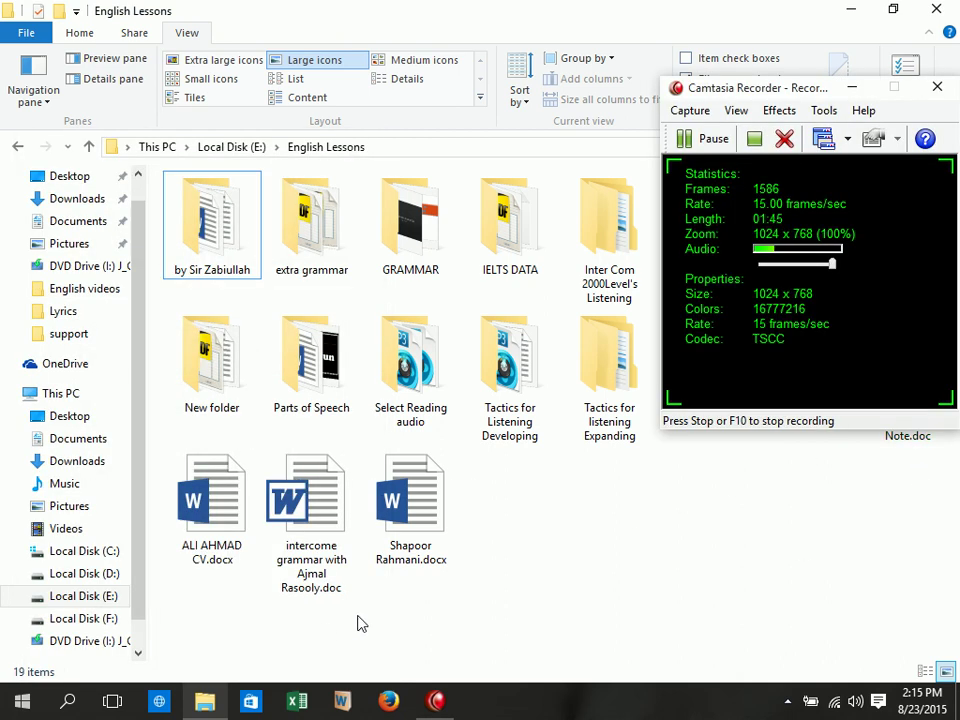
{"action": "left_click", "coordinate": [851, 90]}
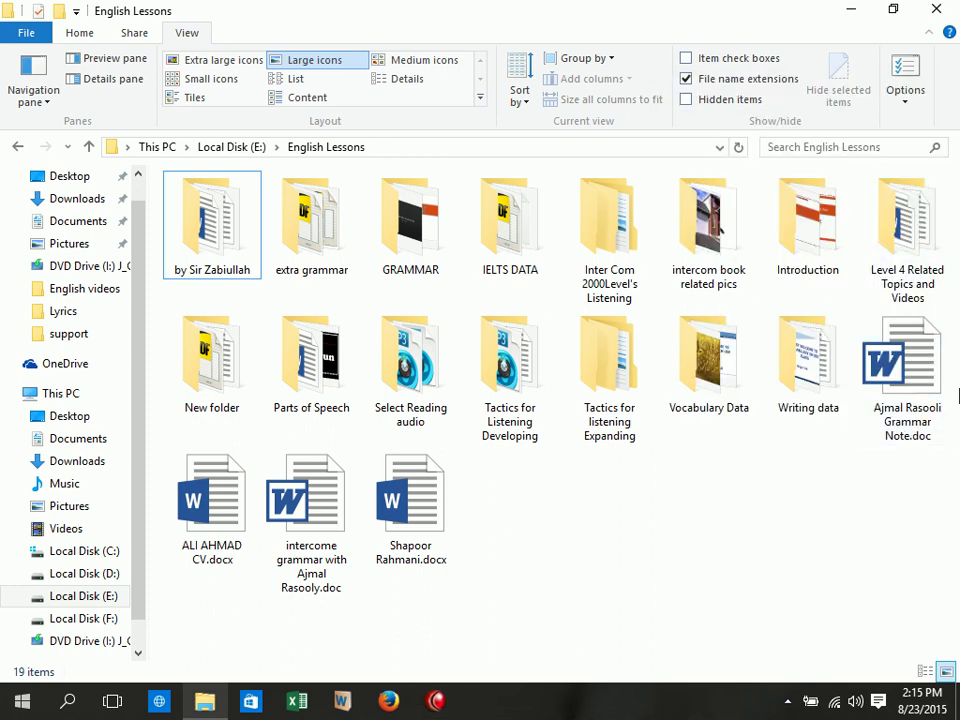
Turn on showing encrypted or compressed NTFS files in color in the folder view settings
{"action": "left_click", "coordinate": [905, 95]}
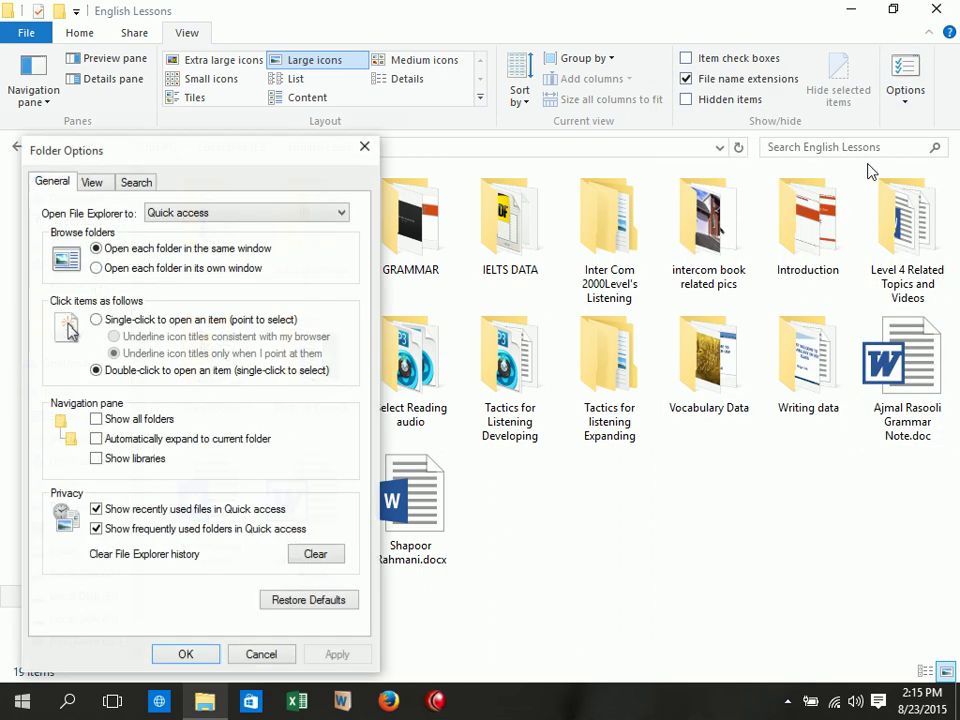
{"action": "left_click", "coordinate": [92, 182]}
{"action": "left_click_drag", "start_coordinate": [183, 156], "coordinate": [333, 52]}
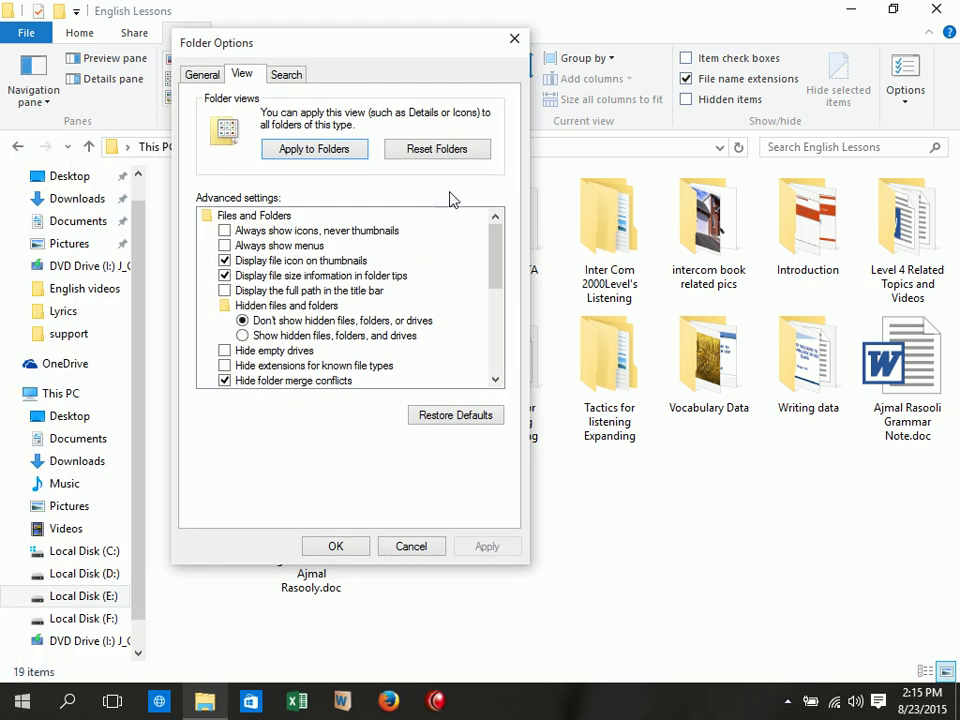
{"action": "left_click_drag", "start_coordinate": [497, 242], "coordinate": [497, 313]}
{"action": "left_click", "coordinate": [268, 278]}
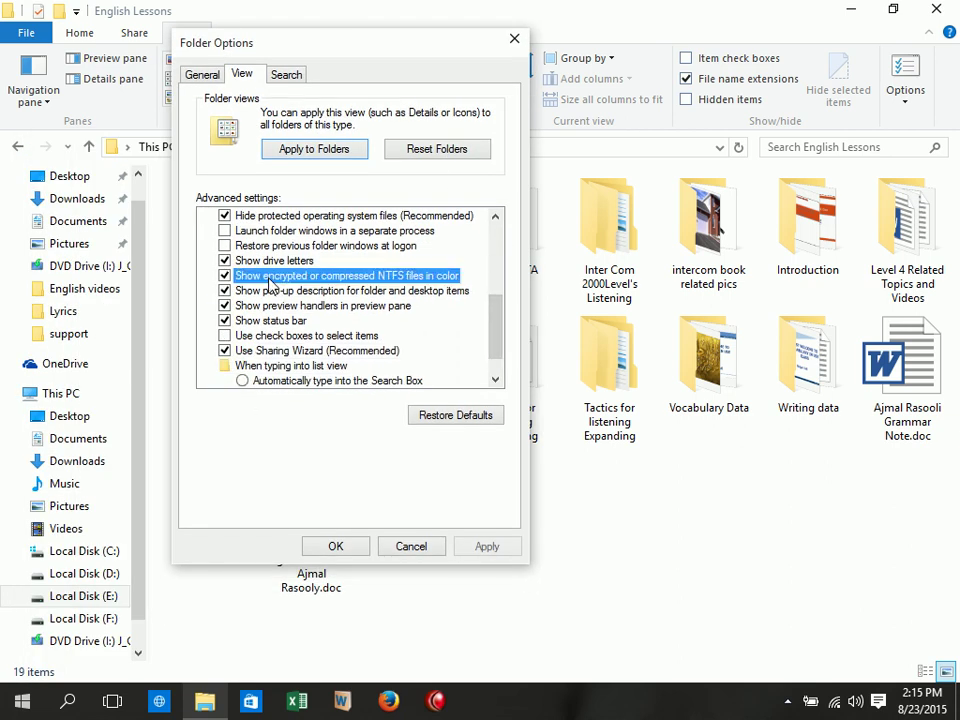
{"action": "left_click", "coordinate": [336, 548]}
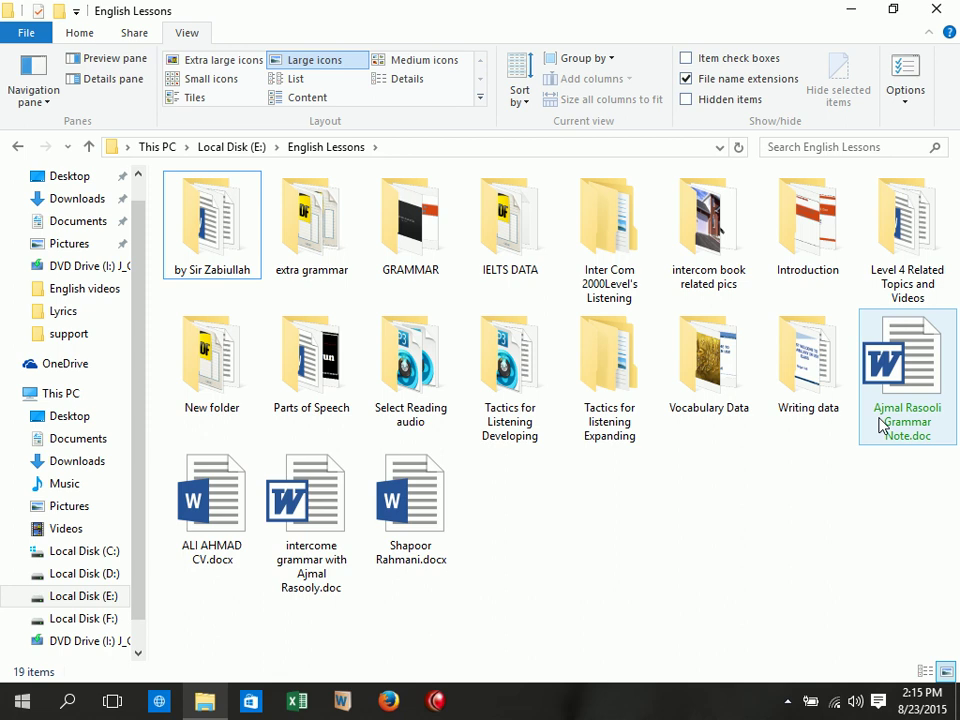
Recheck the encrypted or compressed NTFS color option in the advanced folder settings and leave without changing anything
{"action": "left_click", "coordinate": [908, 86]}
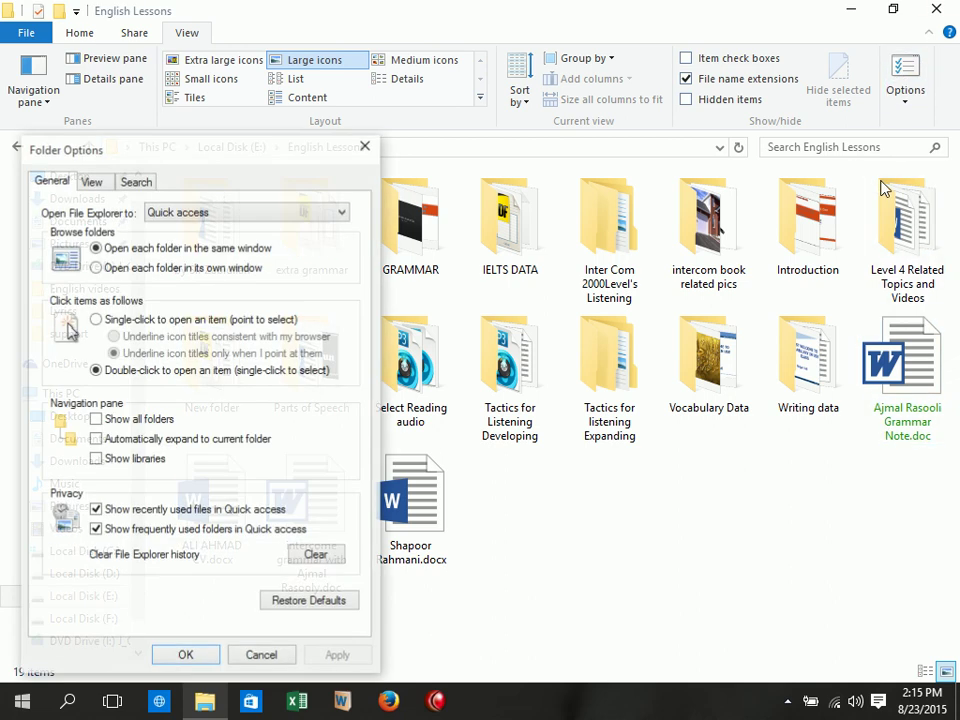
{"action": "left_click", "coordinate": [90, 183]}
{"action": "left_click_drag", "start_coordinate": [176, 158], "coordinate": [356, 24]}
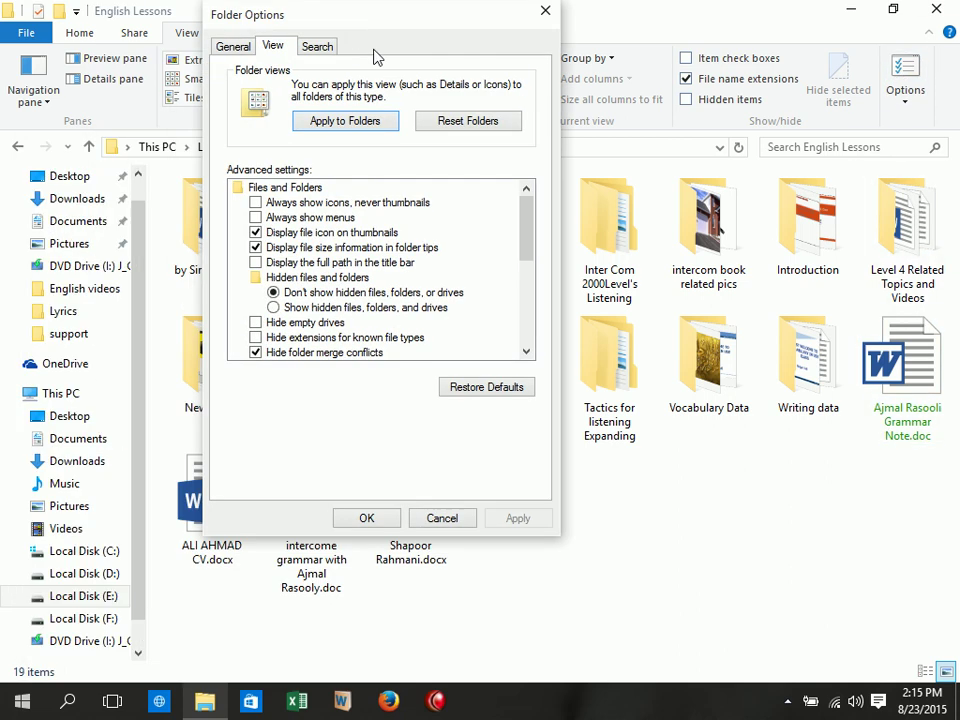
{"action": "left_click_drag", "start_coordinate": [528, 228], "coordinate": [530, 320]}
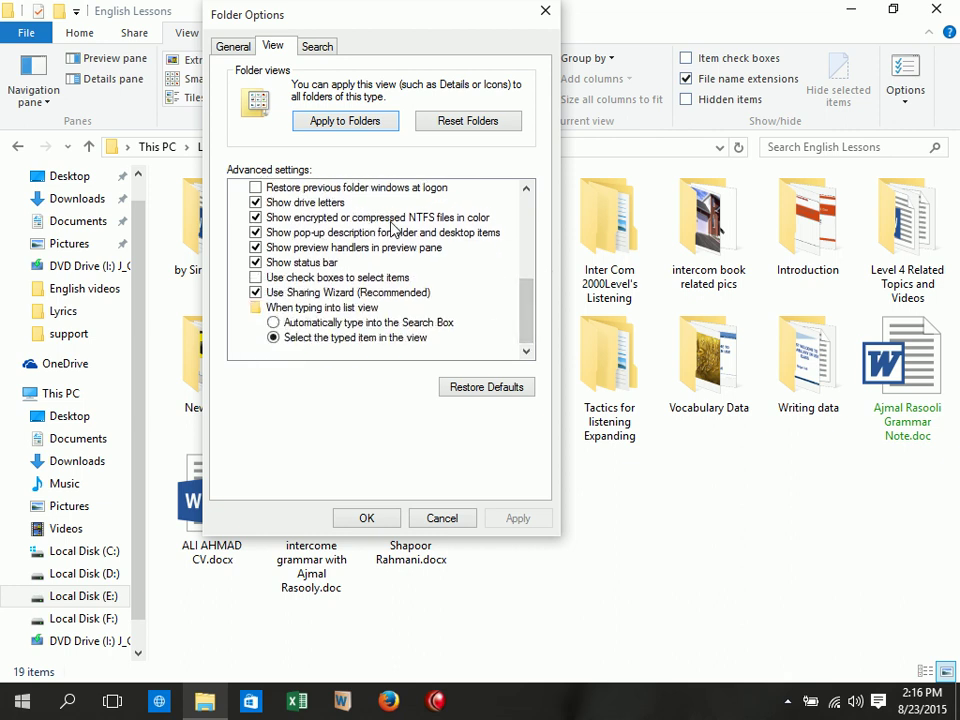
{"action": "left_click", "coordinate": [448, 520]}
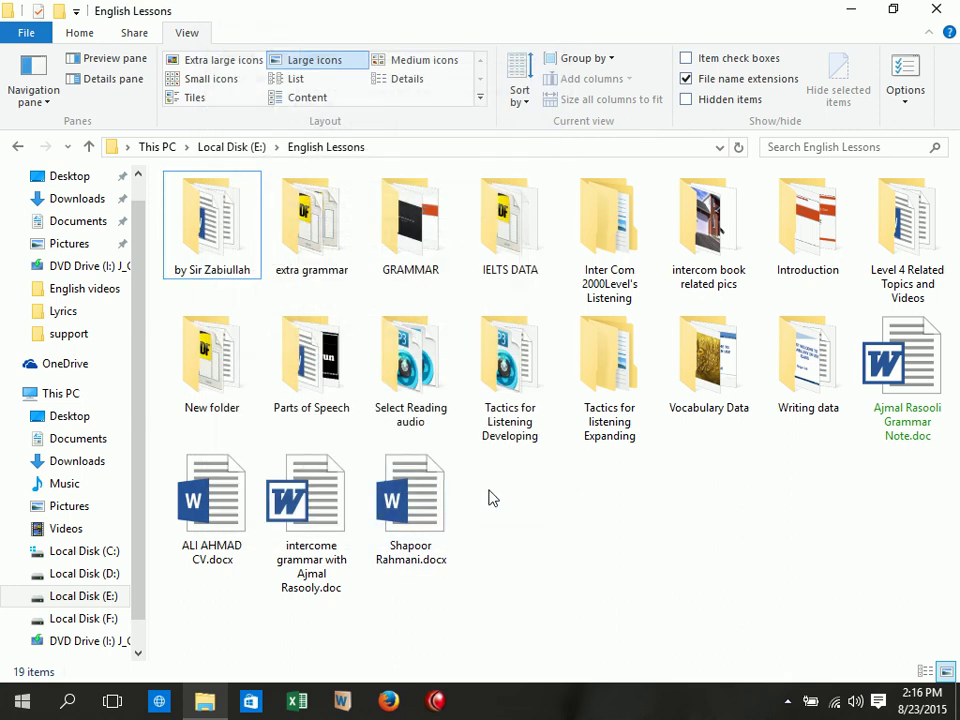
Open the encrypted Grammar Note document in Word and skim its introduction sections
{"action": "double_click", "coordinate": [911, 399]}
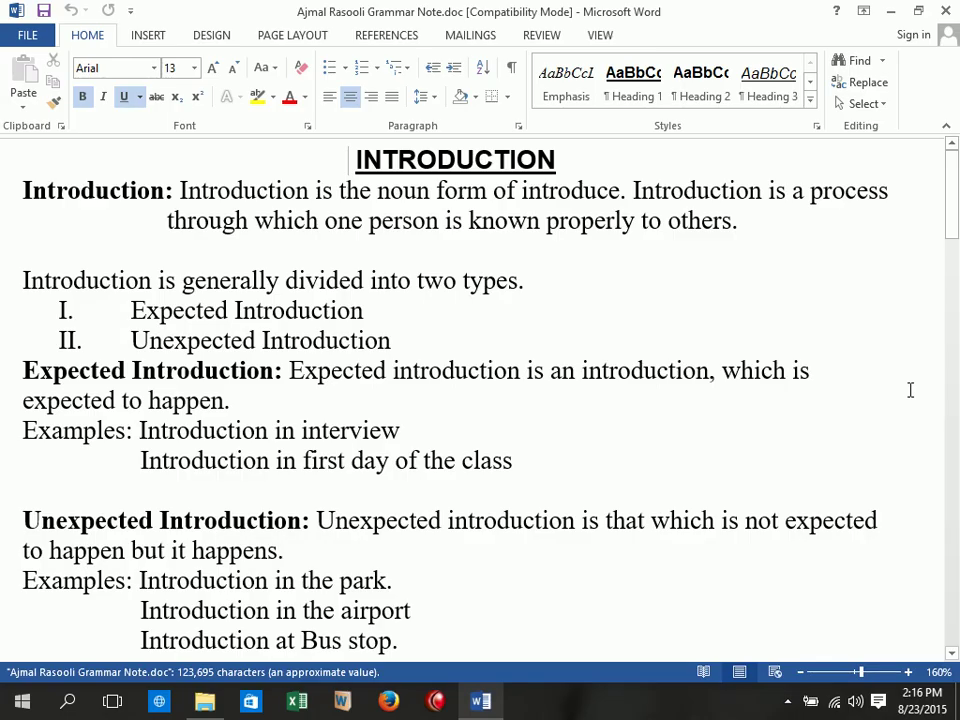
{"action": "scroll", "coordinate": [729, 407], "scroll_direction": "down", "scroll_amount": 8}
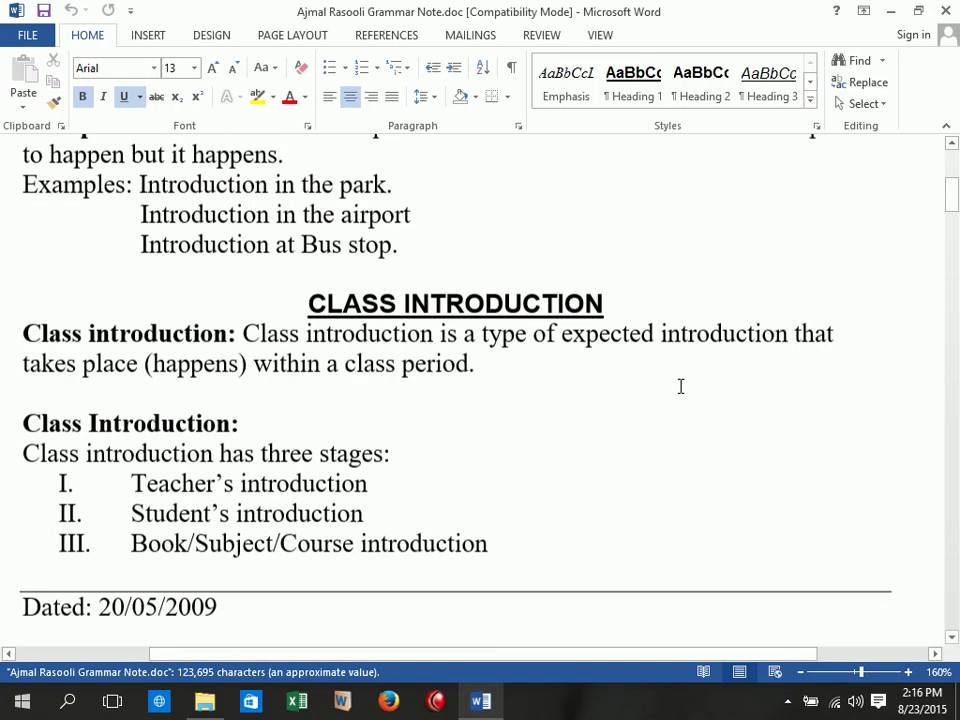
{"action": "scroll", "coordinate": [679, 386], "scroll_direction": "up", "scroll_amount": 7}
{"action": "scroll", "coordinate": [679, 386], "scroll_direction": "up", "scroll_amount": 2}
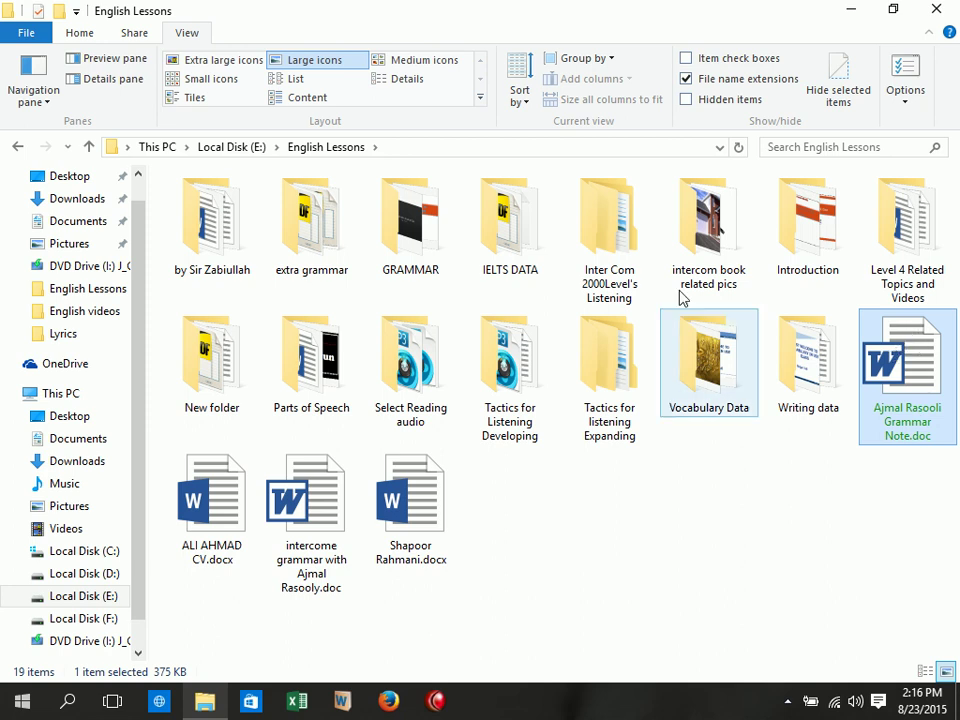
Show the available shut down and sign out options for the computer and leave without choosing one
{"action": "right_click", "coordinate": [22, 700]}
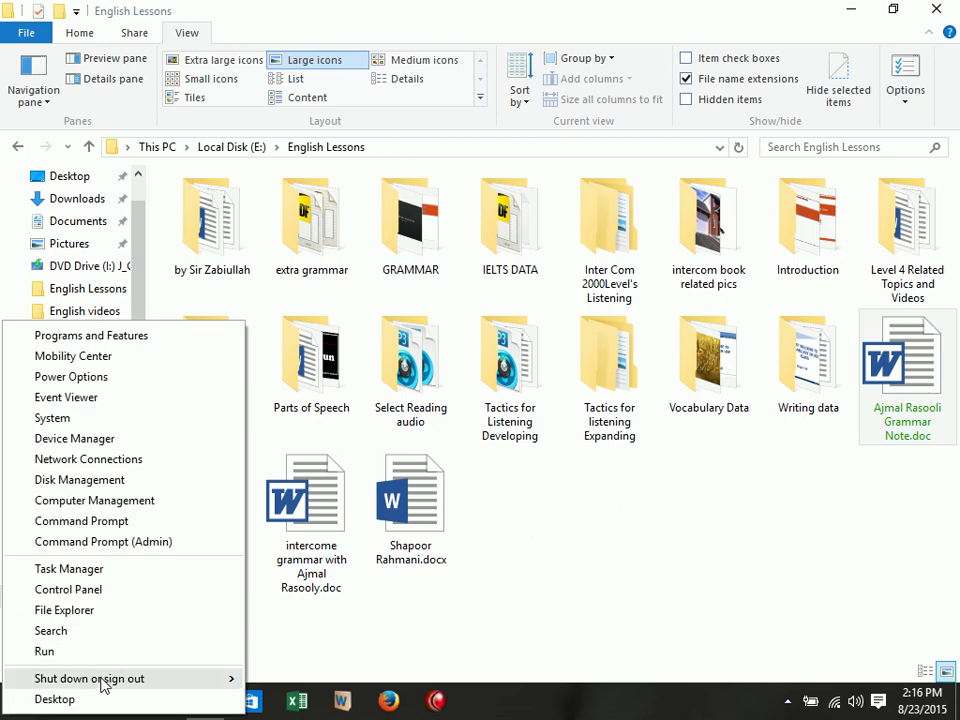
{"action": "mouse_move", "coordinate": [101, 680]}
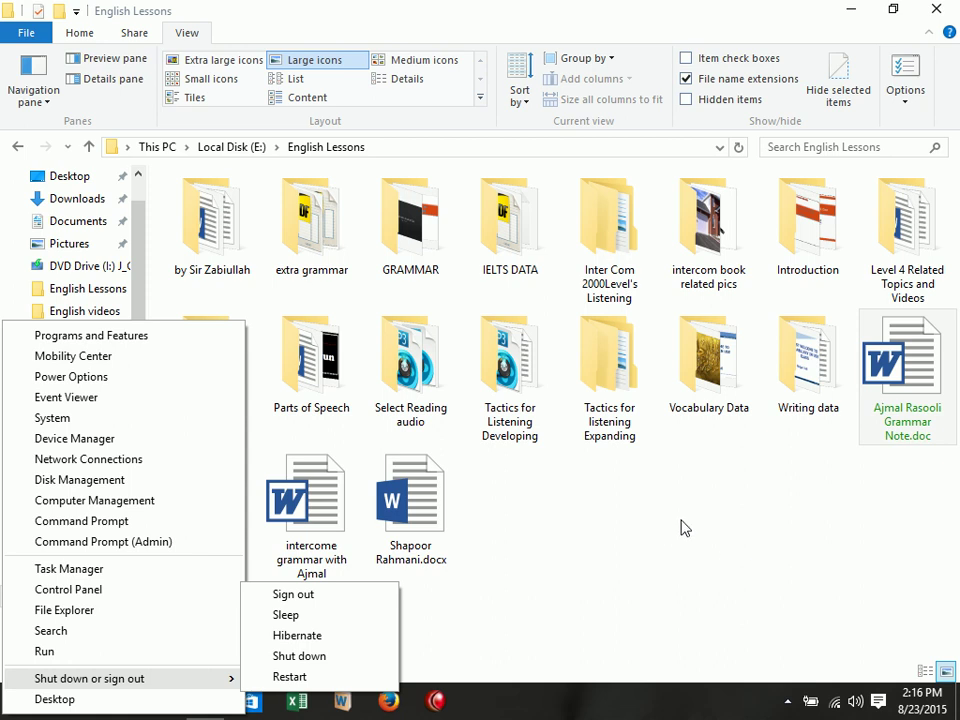
{"action": "left_click", "coordinate": [860, 204]}
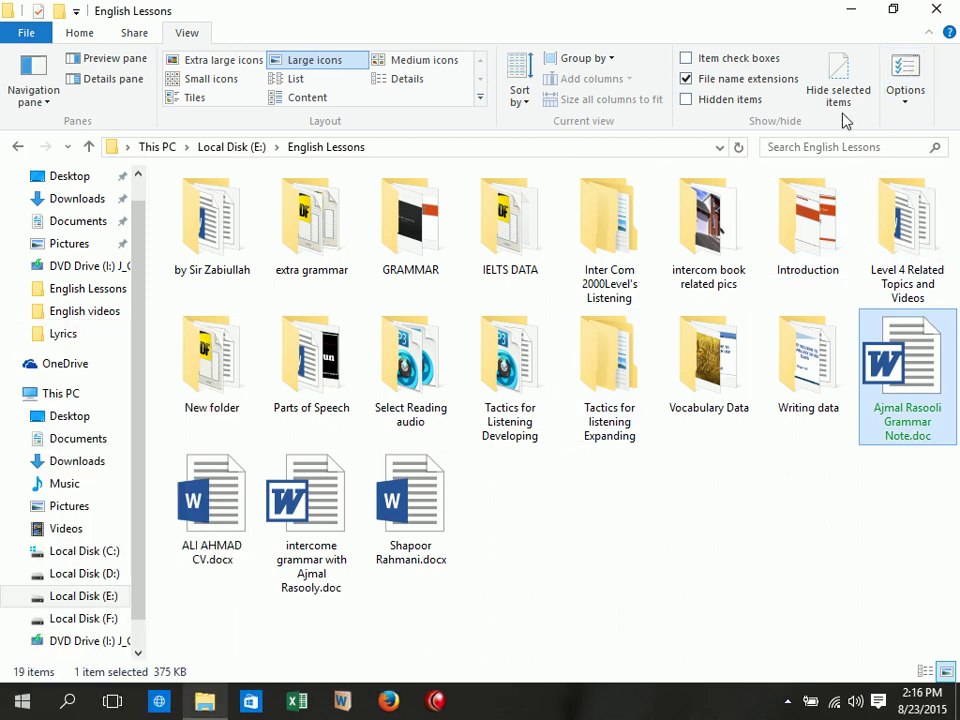
Find the pop-up description option in the advanced folder settings, cancel, and display the GRAMMAR folder's pop-up description
{"action": "left_click", "coordinate": [905, 75]}
{"action": "left_click", "coordinate": [92, 180]}
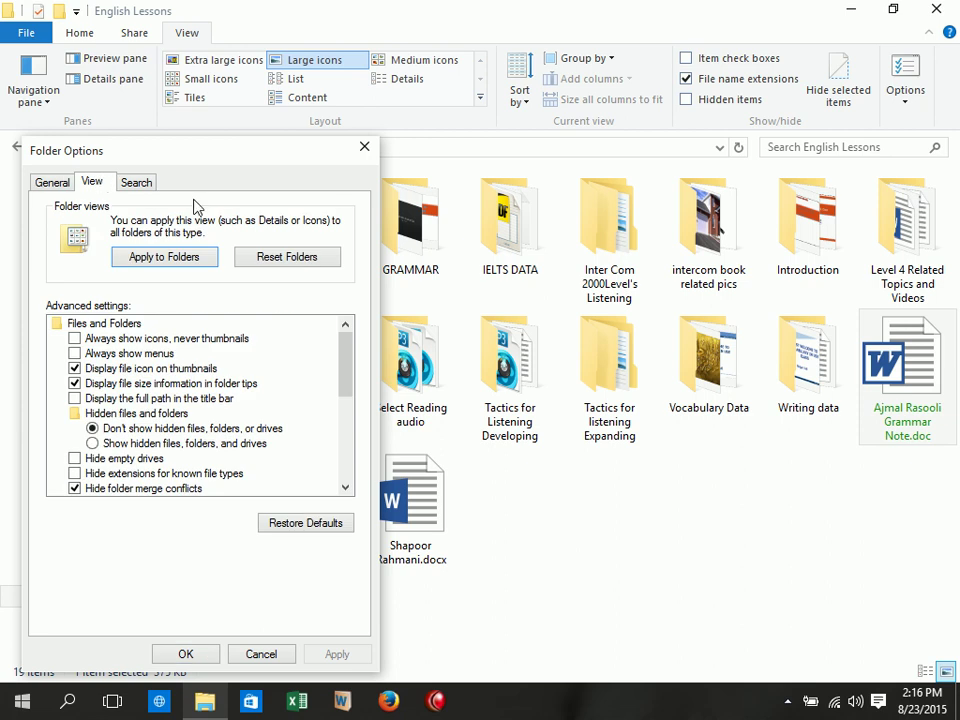
{"action": "left_click_drag", "start_coordinate": [349, 356], "coordinate": [352, 424]}
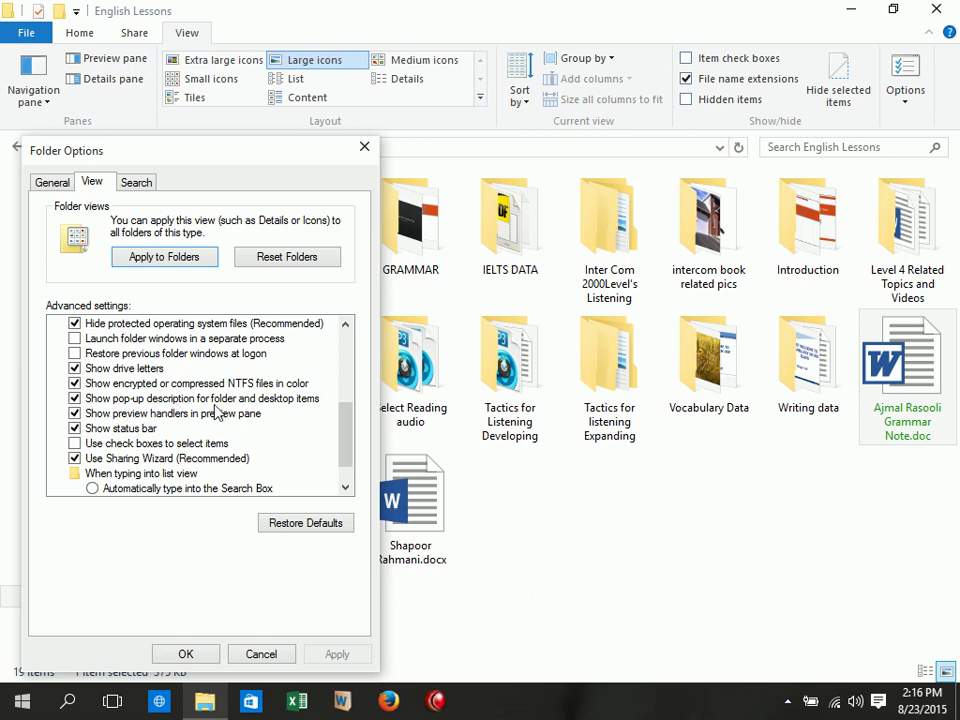
{"action": "left_click", "coordinate": [259, 655]}
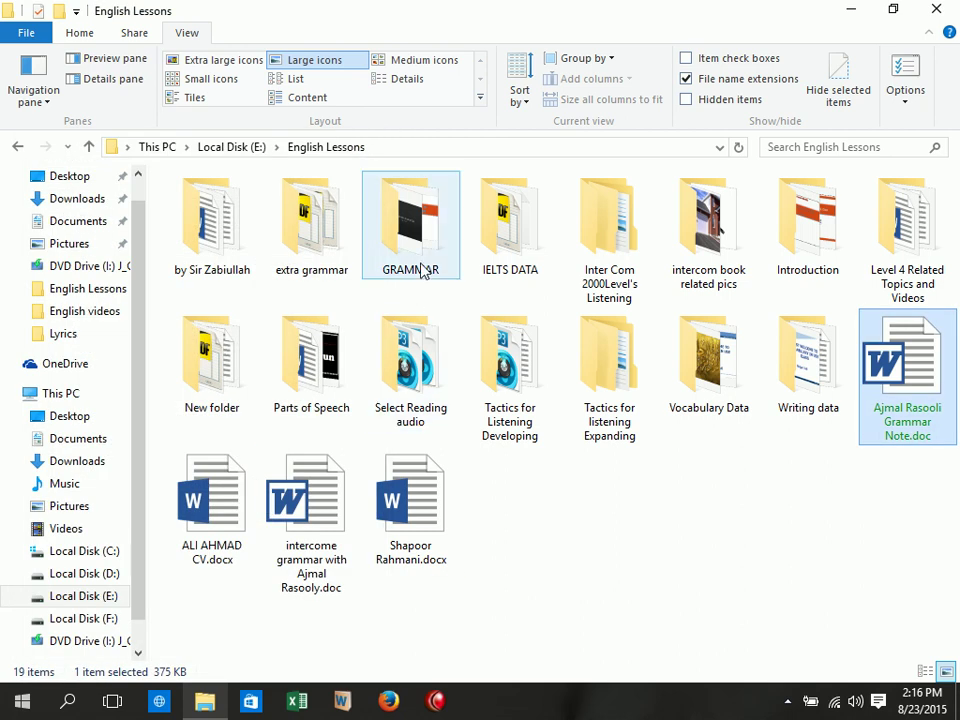
{"action": "mouse_move", "coordinate": [422, 272]}
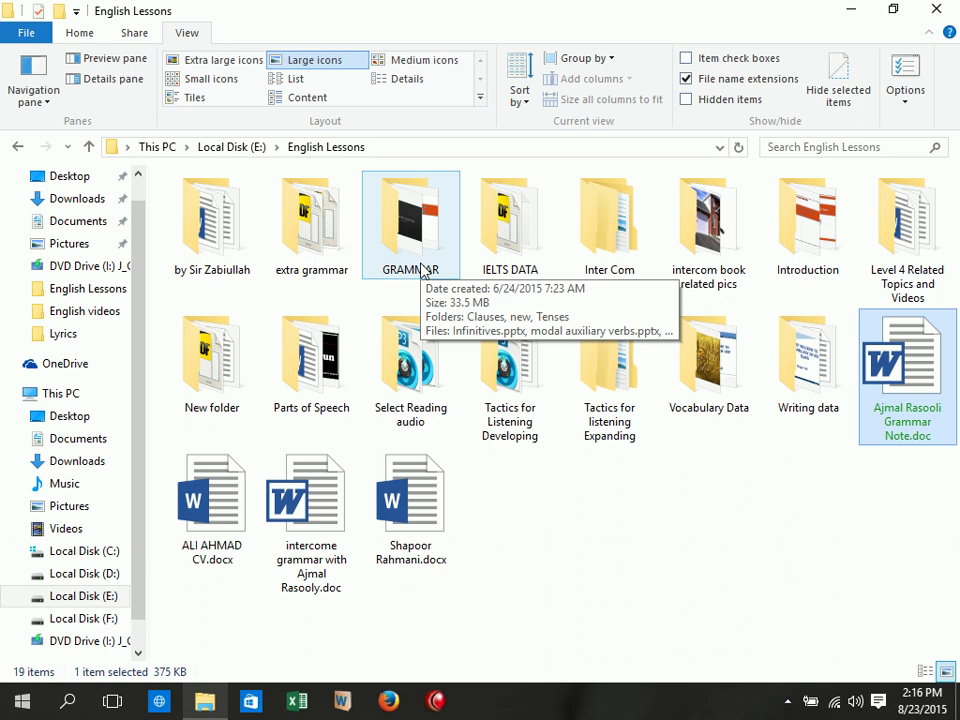
Turn off showing pop-up descriptions for folder and desktop items in the folder view settings
{"action": "left_click", "coordinate": [898, 68]}
{"action": "left_click", "coordinate": [92, 183]}
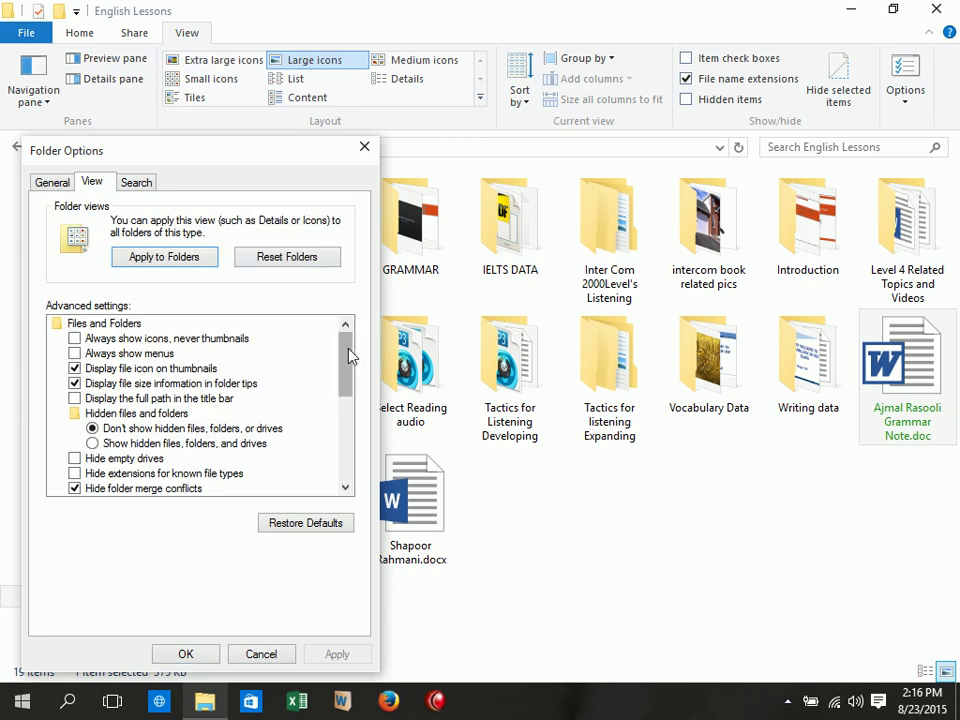
{"action": "left_click_drag", "start_coordinate": [358, 350], "coordinate": [360, 456]}
{"action": "left_click", "coordinate": [137, 370]}
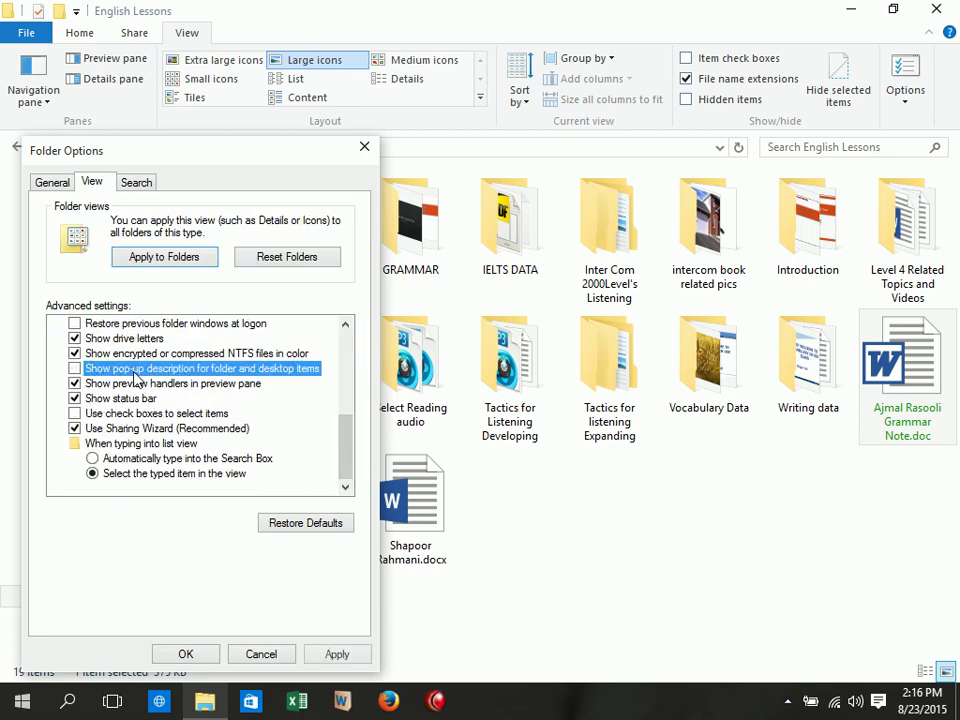
{"action": "left_click", "coordinate": [186, 655]}
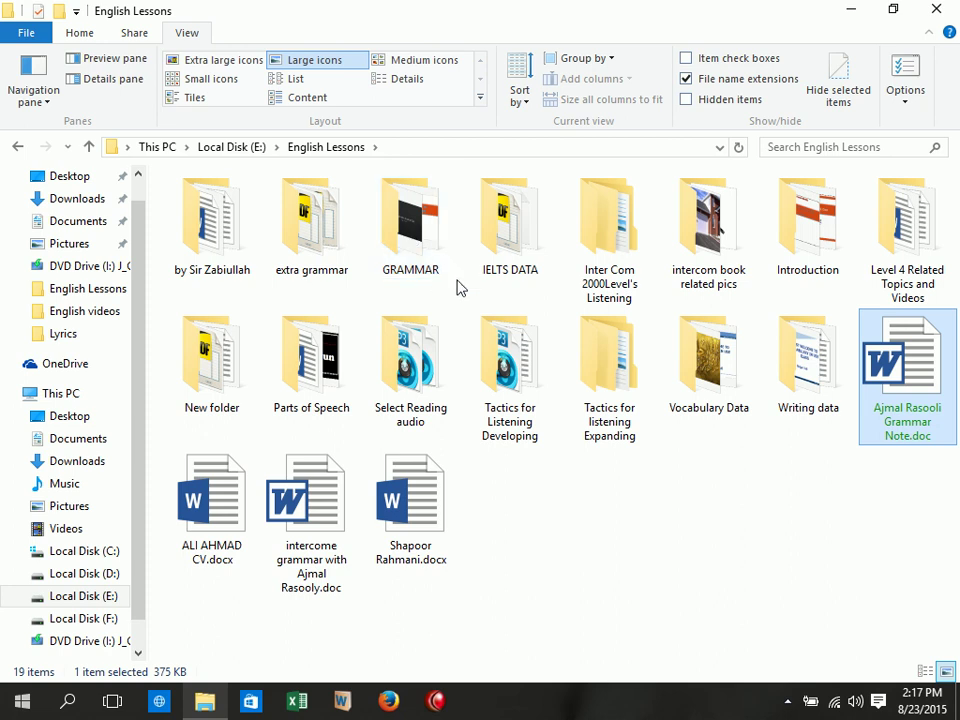
Turn on showing pop-up descriptions for folder and desktop items, and check the description of the intercom book related pics folder
{"action": "left_click", "coordinate": [904, 88]}
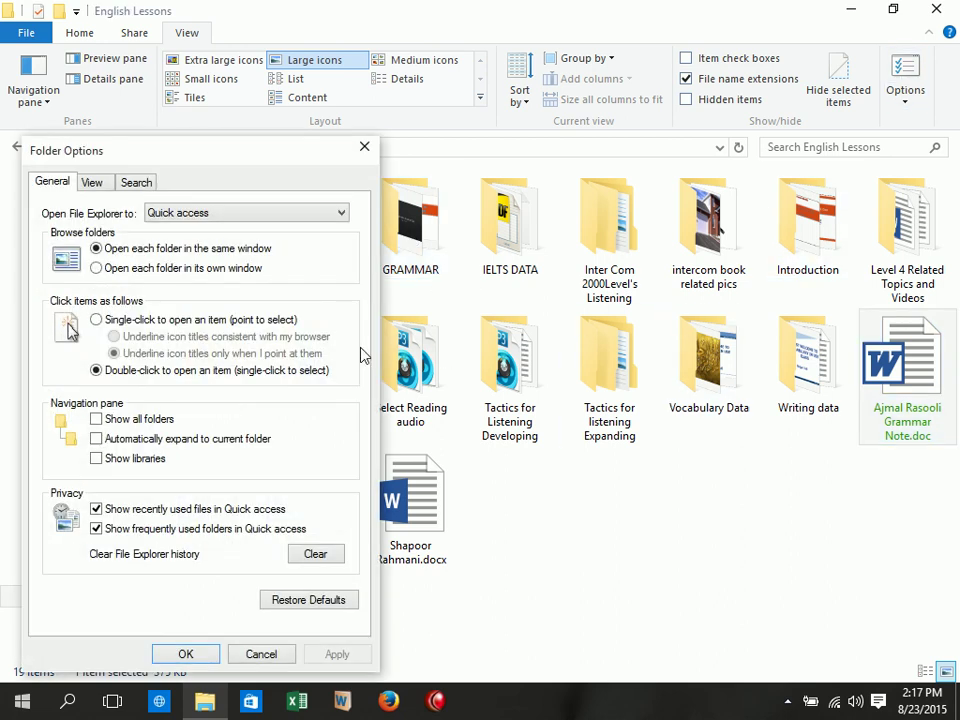
{"action": "left_click", "coordinate": [91, 182]}
{"action": "left_click_drag", "start_coordinate": [347, 326], "coordinate": [340, 440]}
{"action": "left_click", "coordinate": [118, 369]}
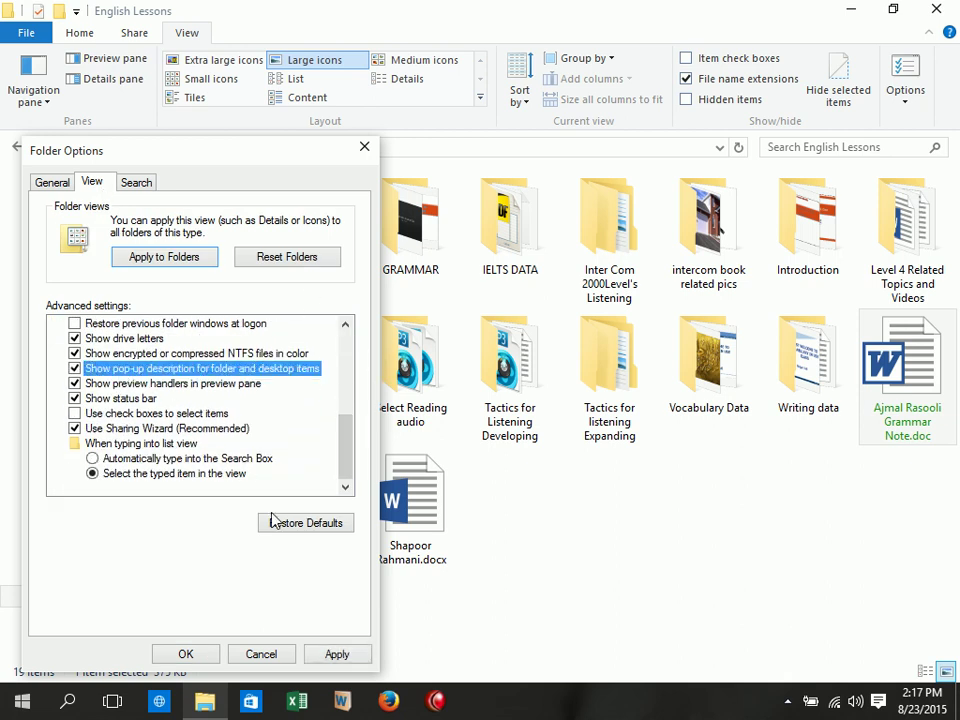
{"action": "left_click", "coordinate": [204, 656]}
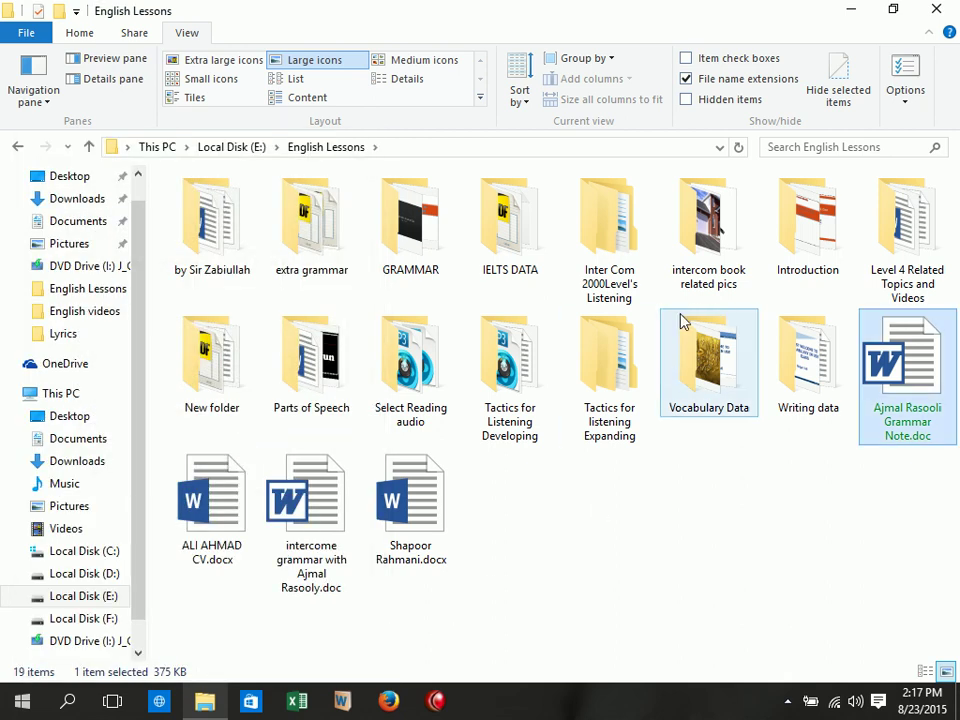
{"action": "mouse_move", "coordinate": [713, 253]}
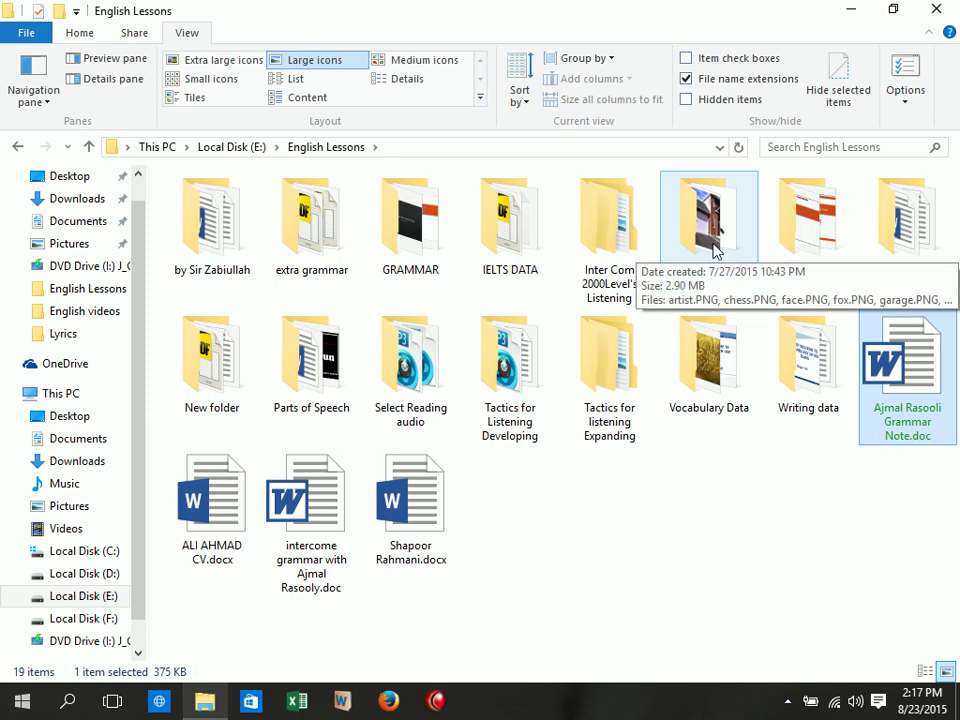
Look up the preview handlers option in the advanced folder settings and cancel without changing anything
{"action": "left_click", "coordinate": [905, 78]}
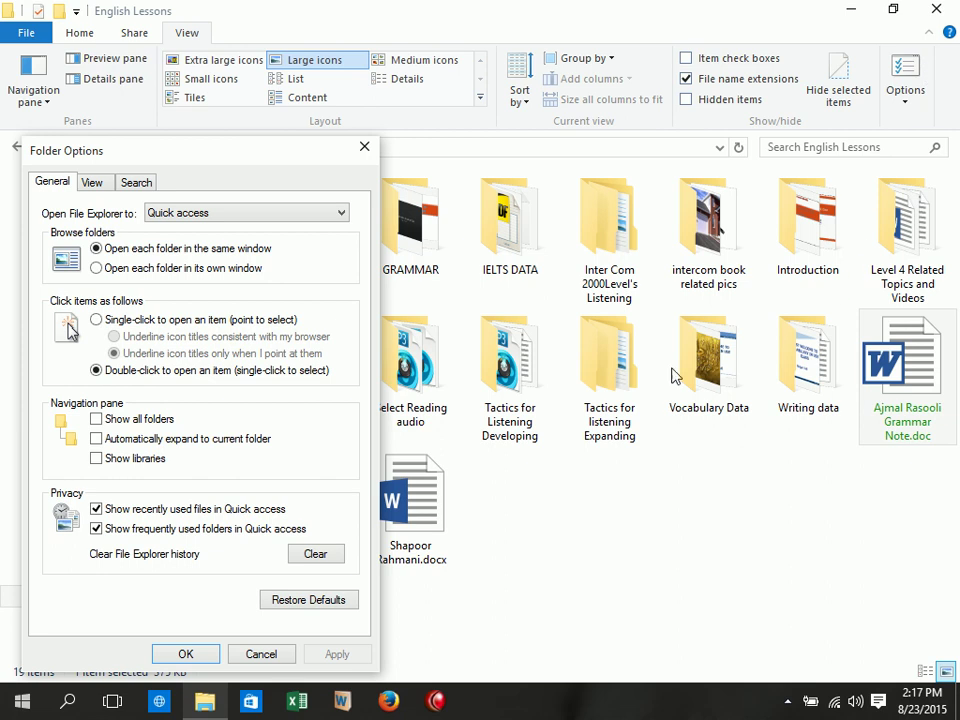
{"action": "left_click", "coordinate": [91, 182]}
{"action": "left_click_drag", "start_coordinate": [347, 372], "coordinate": [336, 448]}
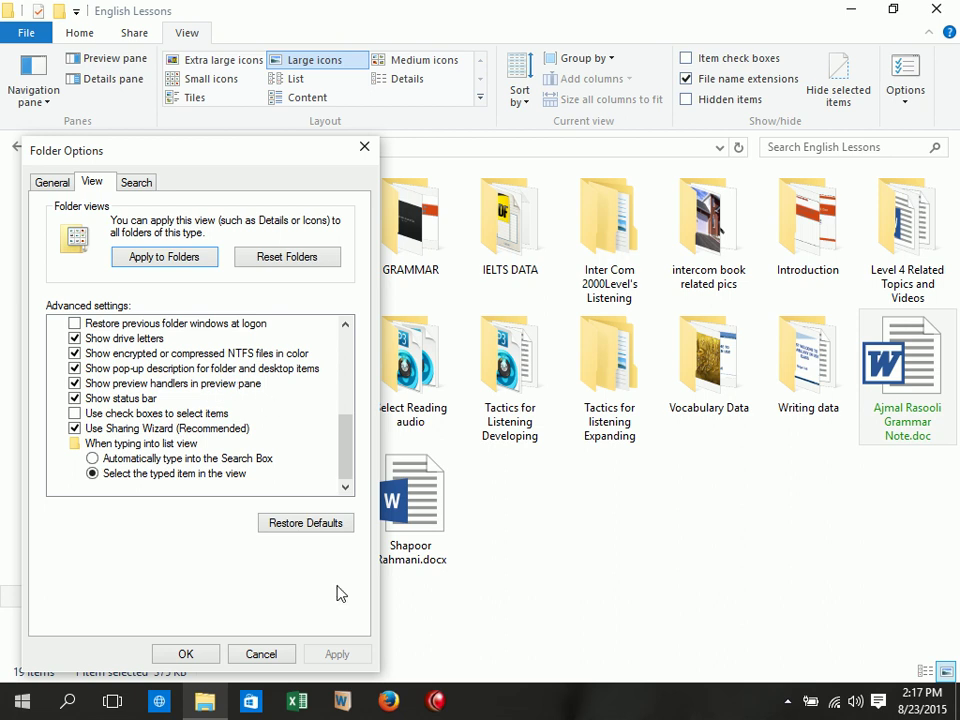
{"action": "left_click", "coordinate": [262, 655]}
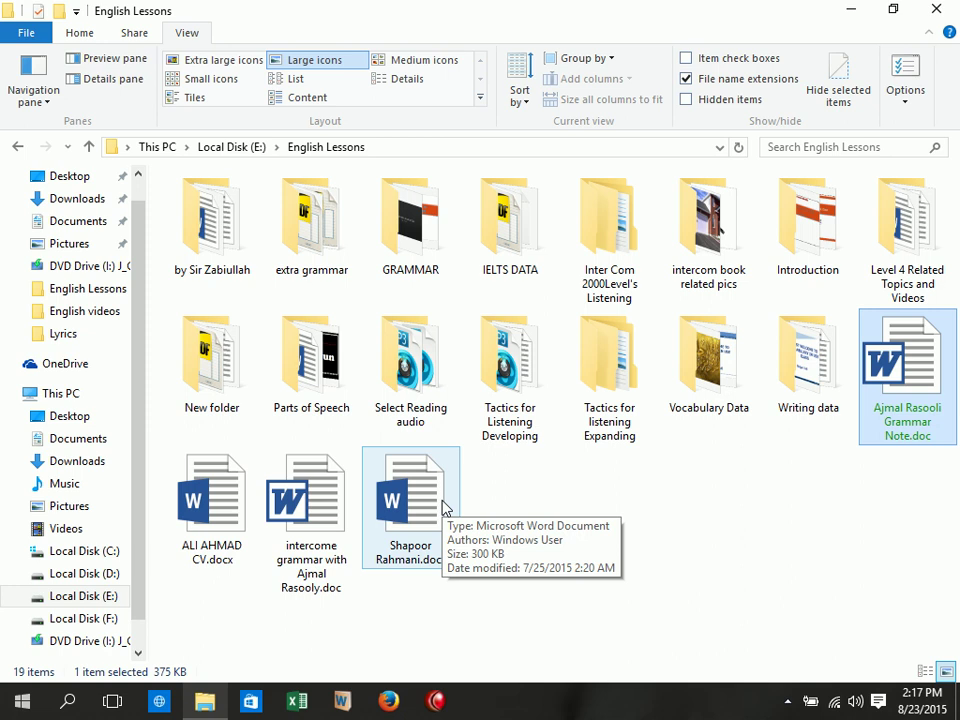
Turn on the preview pane and preview the intercome grammar document and the CV document
{"action": "left_click", "coordinate": [141, 68]}
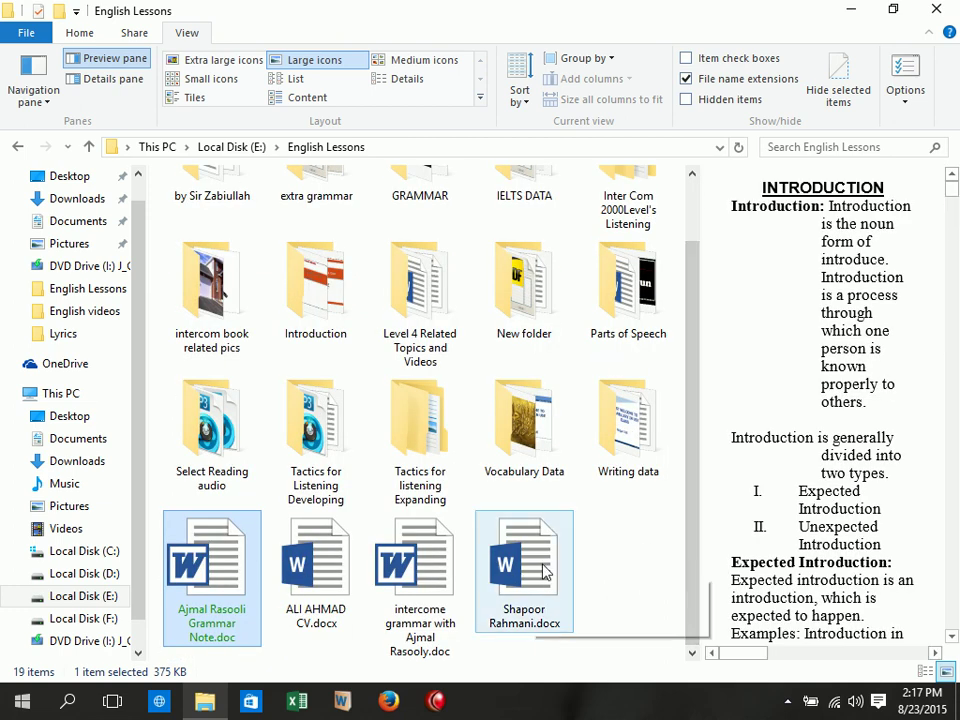
{"action": "left_click", "coordinate": [424, 557]}
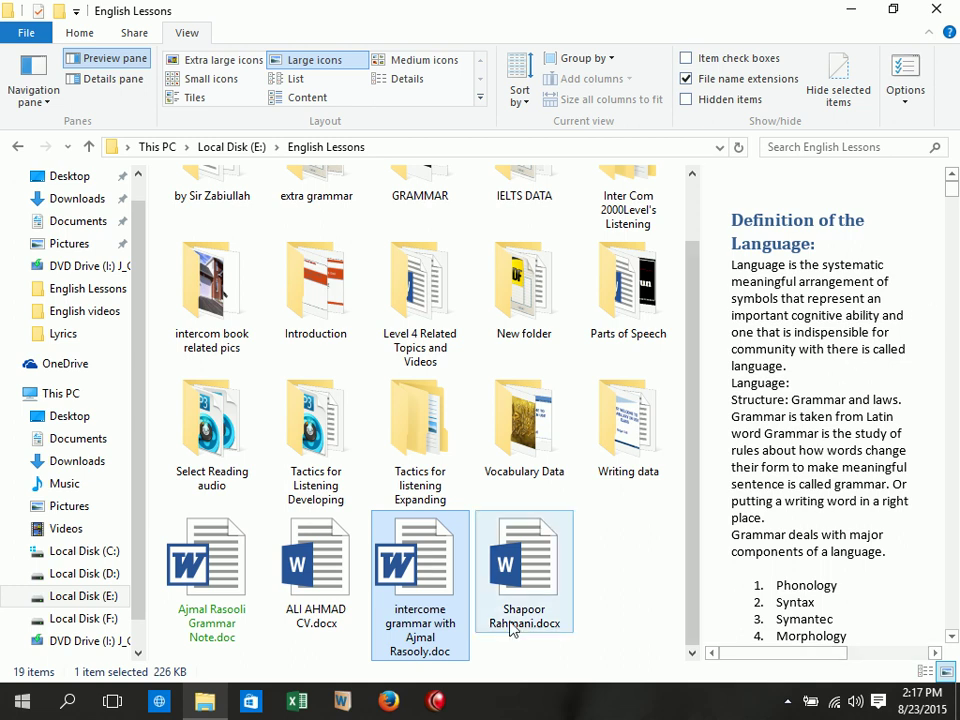
{"action": "left_click", "coordinate": [335, 565]}
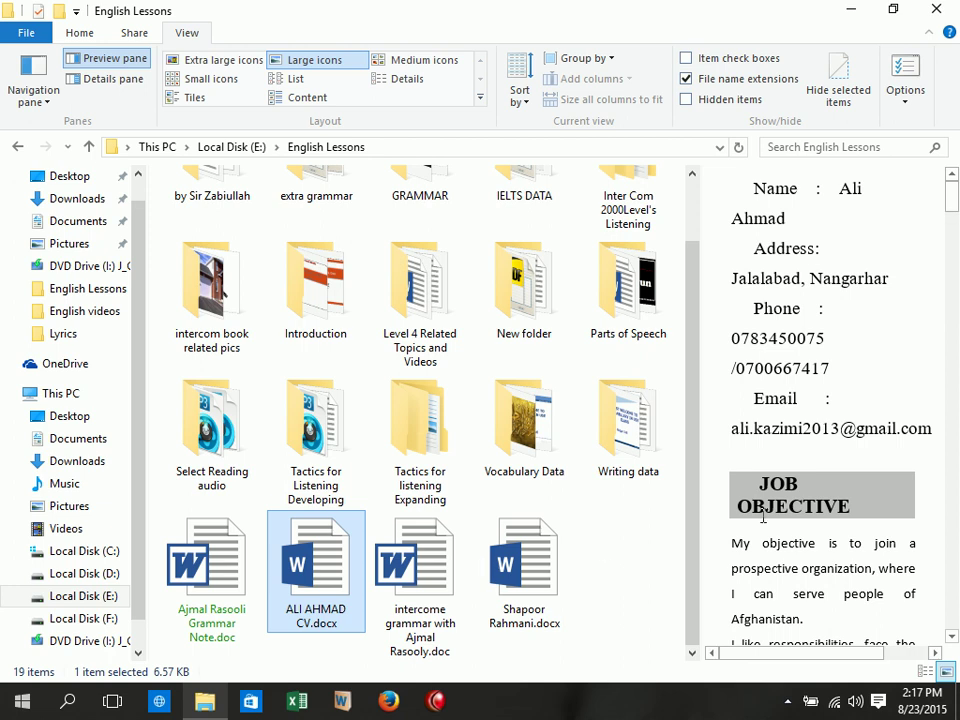
{"action": "mouse_move", "coordinate": [950, 200]}
{"action": "left_mouse_down"}
{"action": "mouse_move", "coordinate": [947, 456]}
{"action": "mouse_move", "coordinate": [938, 444]}
{"action": "mouse_move", "coordinate": [950, 208]}
{"action": "left_mouse_up"}
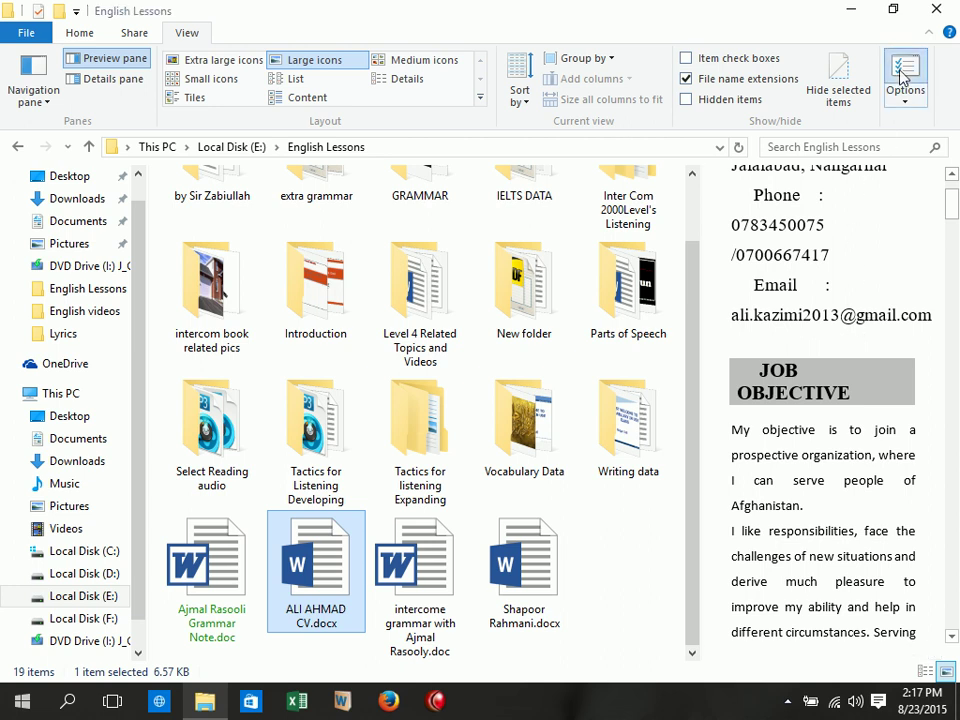
Turn off showing preview handlers in the preview pane, and test it on the encrypted Grammar Note and intercome grammar documents
{"action": "left_click", "coordinate": [904, 95]}
{"action": "left_click", "coordinate": [91, 182]}
{"action": "left_click_drag", "start_coordinate": [190, 158], "coordinate": [475, 22]}
{"action": "left_click_drag", "start_coordinate": [632, 228], "coordinate": [632, 311]}
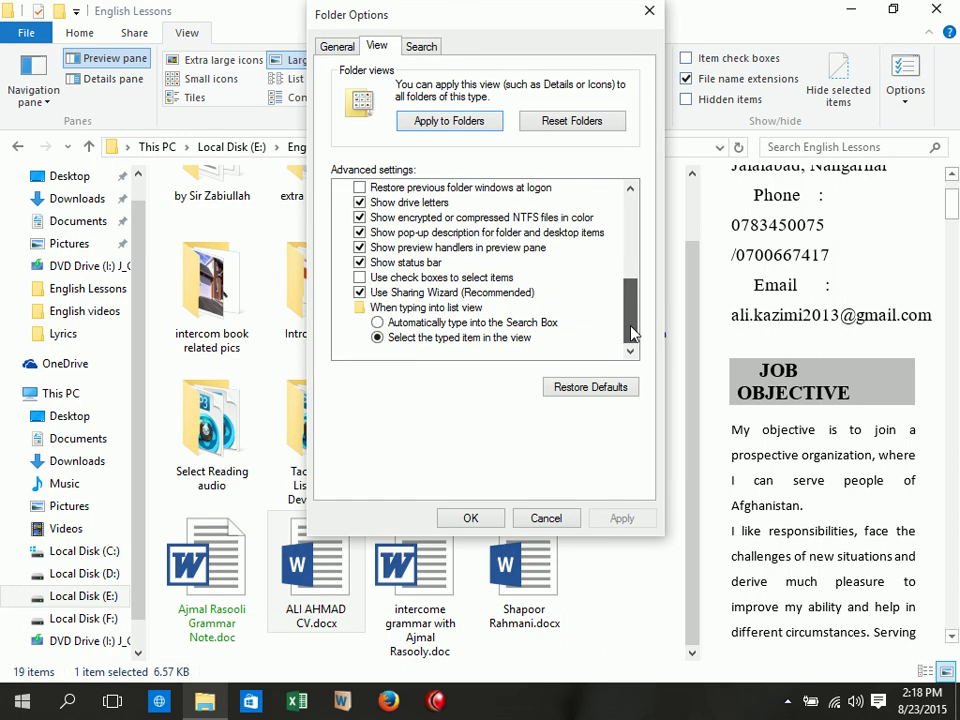
{"action": "left_click", "coordinate": [477, 252]}
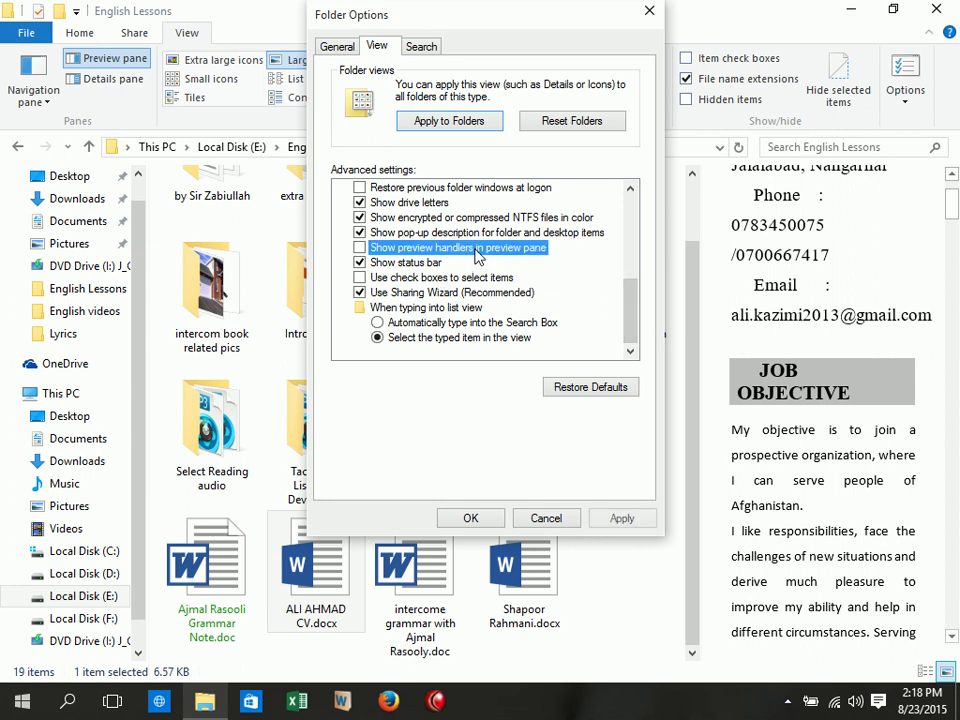
{"action": "left_click", "coordinate": [493, 523]}
{"action": "left_click", "coordinate": [229, 573]}
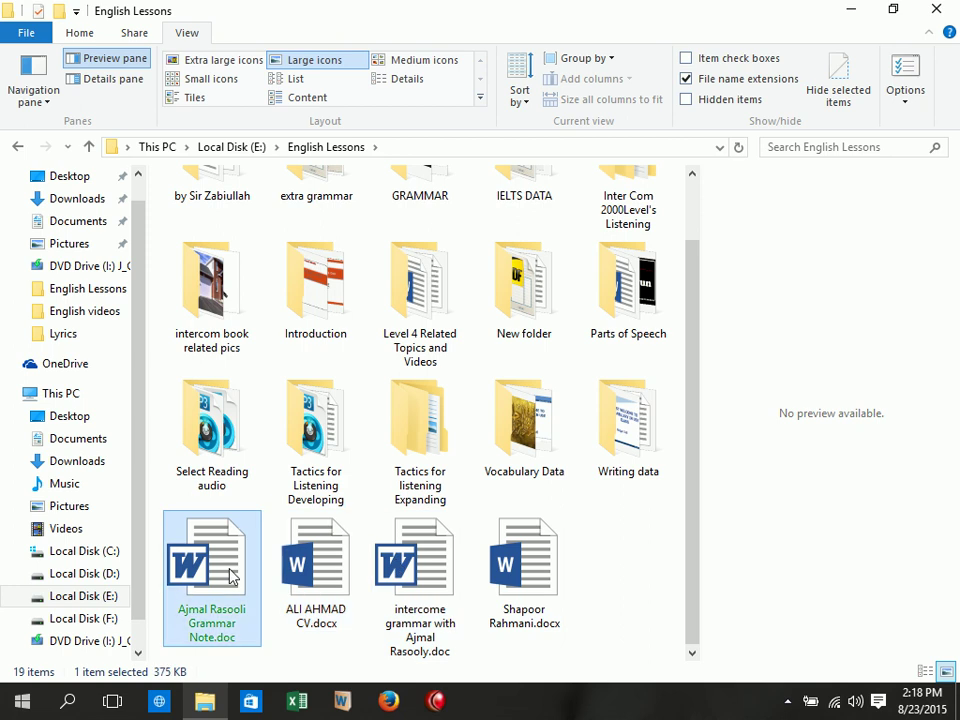
{"action": "left_click", "coordinate": [440, 567]}
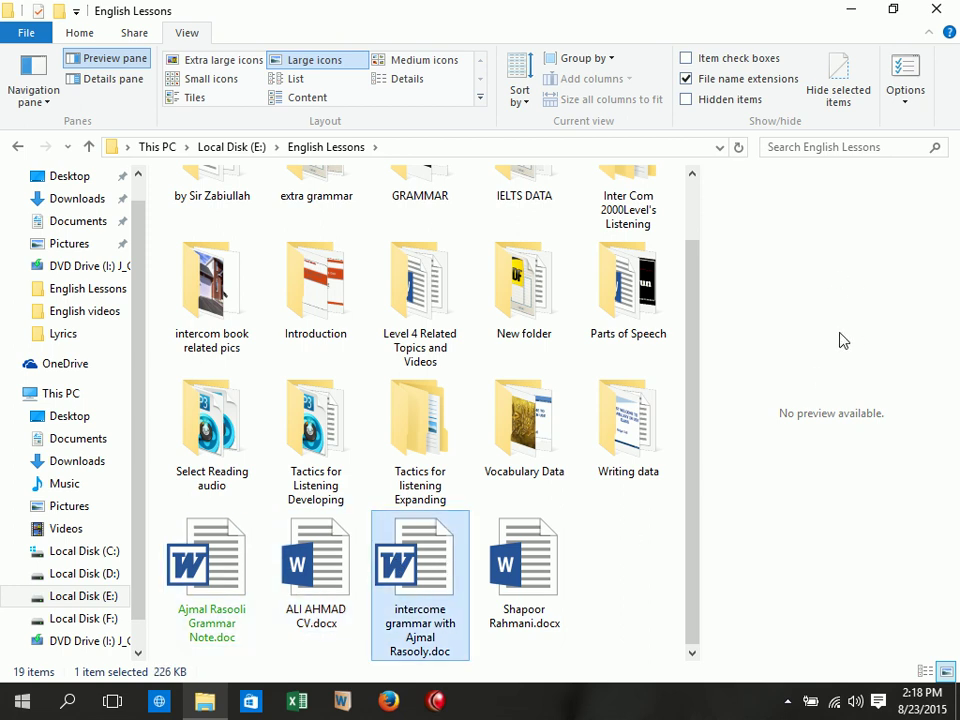
Turn on showing preview handlers in the preview pane in the advanced folder settings
{"action": "left_click", "coordinate": [905, 78]}
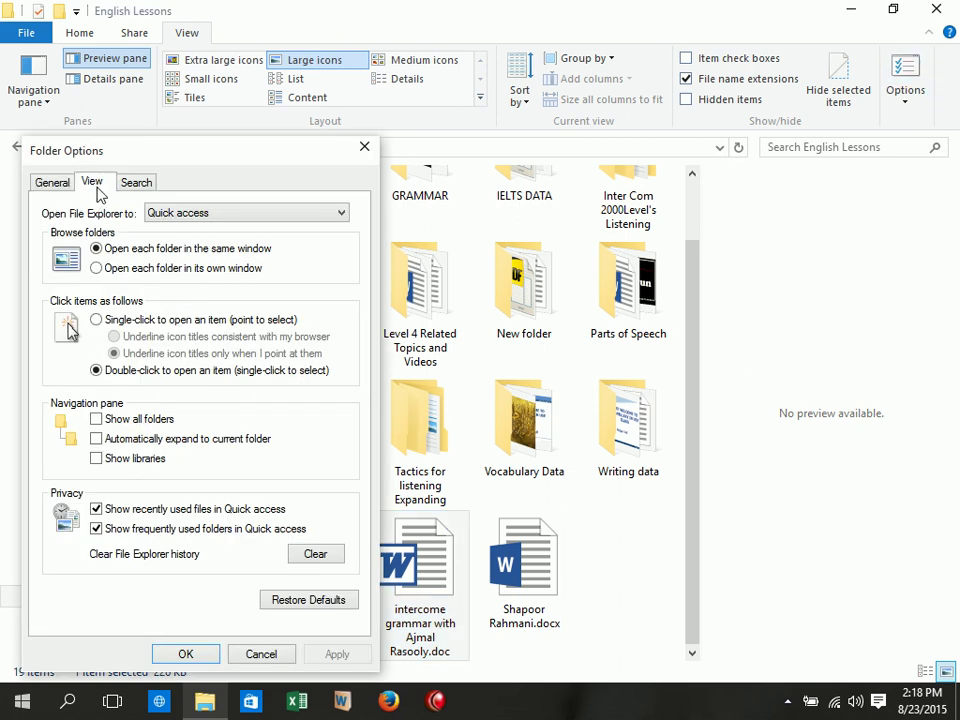
{"action": "left_click", "coordinate": [92, 182]}
{"action": "scroll", "coordinate": [351, 364], "scroll_direction": "down", "scroll_amount": 10}
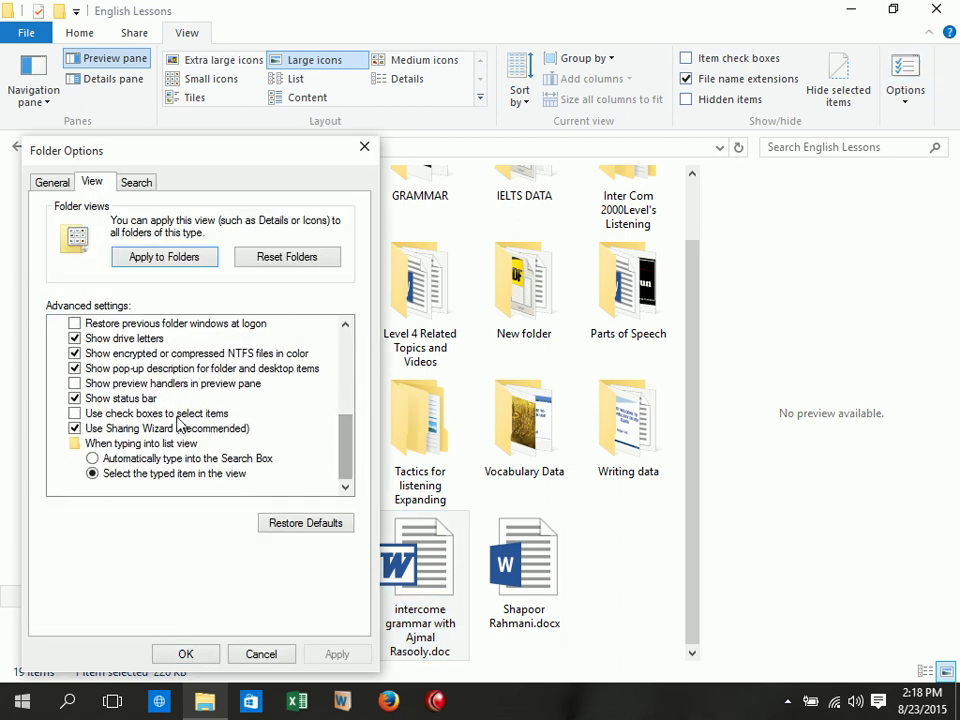
{"action": "left_click", "coordinate": [154, 386]}
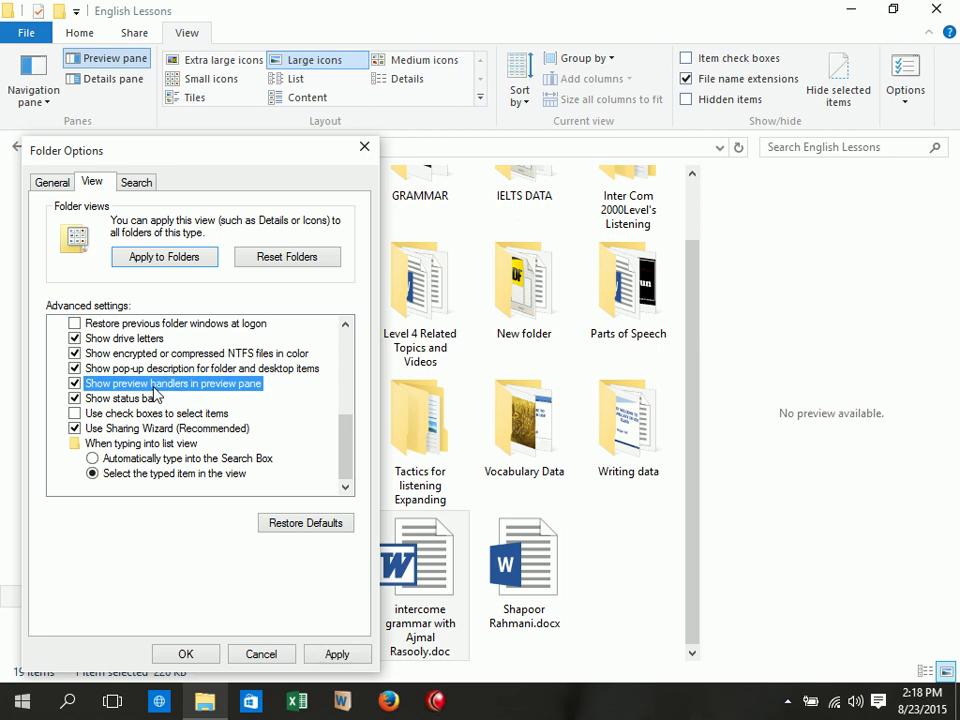
{"action": "left_click", "coordinate": [192, 655]}
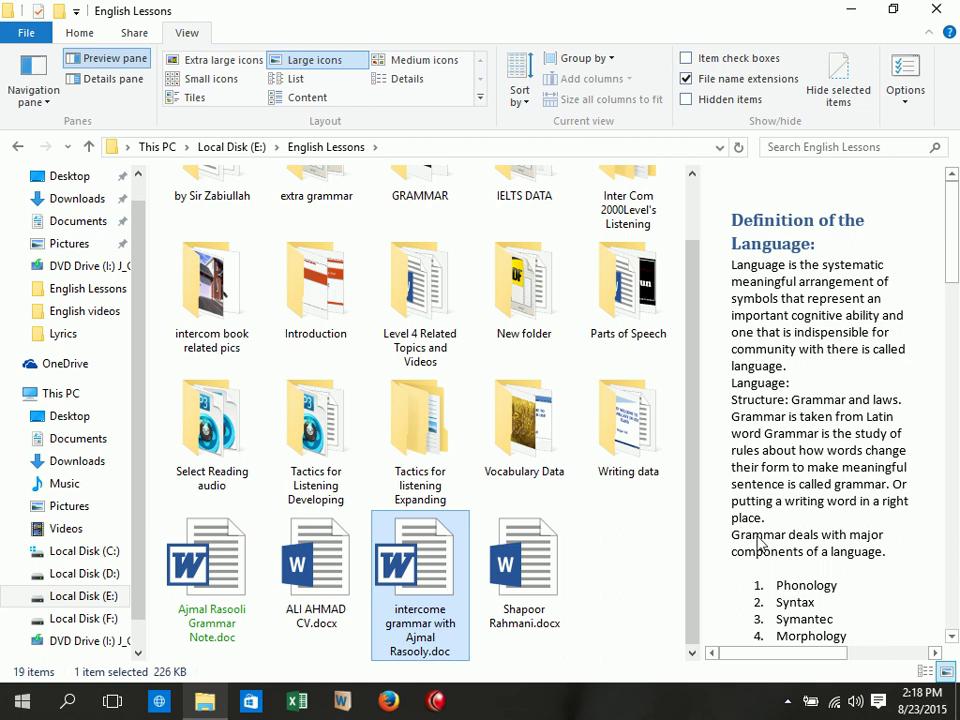
Preview the English Department grammar document and the CV document in the preview pane
{"action": "left_click", "coordinate": [508, 565]}
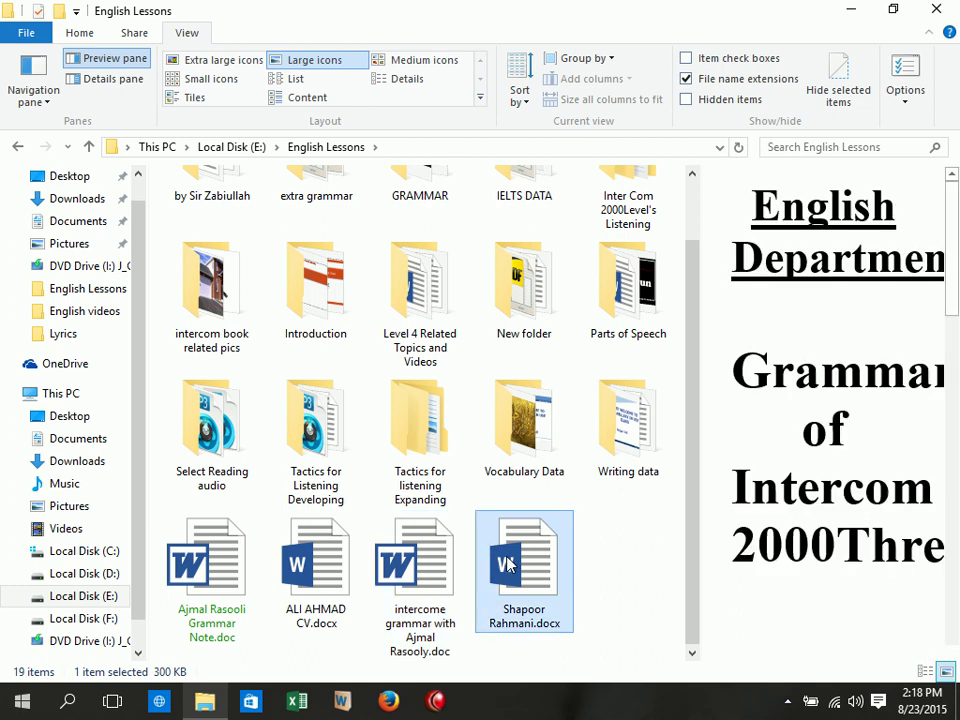
{"action": "scroll", "coordinate": [812, 459], "scroll_direction": "down", "scroll_amount": 2}
{"action": "scroll", "coordinate": [812, 459], "scroll_direction": "down", "scroll_amount": 5}
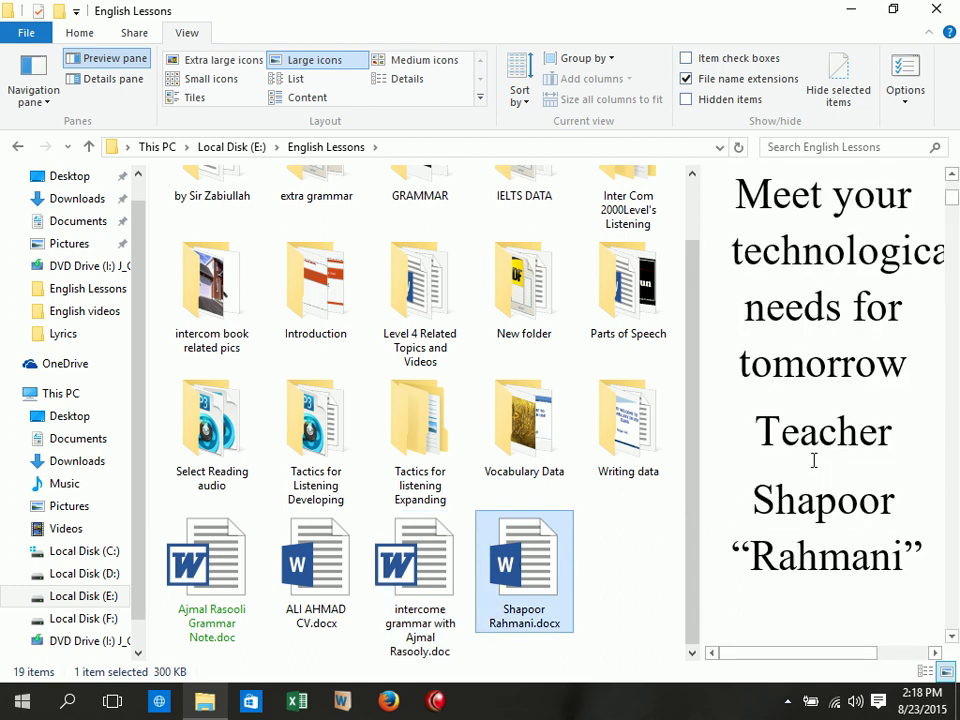
{"action": "left_click", "coordinate": [253, 612]}
{"action": "left_click", "coordinate": [326, 589]}
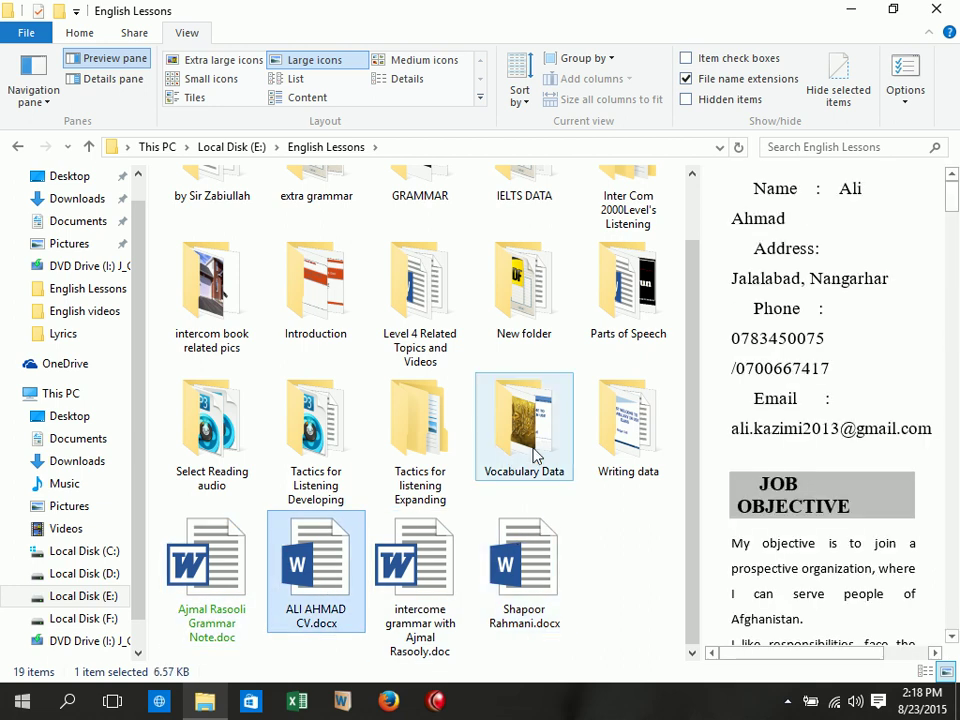
Recheck the preview handlers option and its neighbouring advanced folder settings, and close Folder Options without changes
{"action": "left_click", "coordinate": [918, 78]}
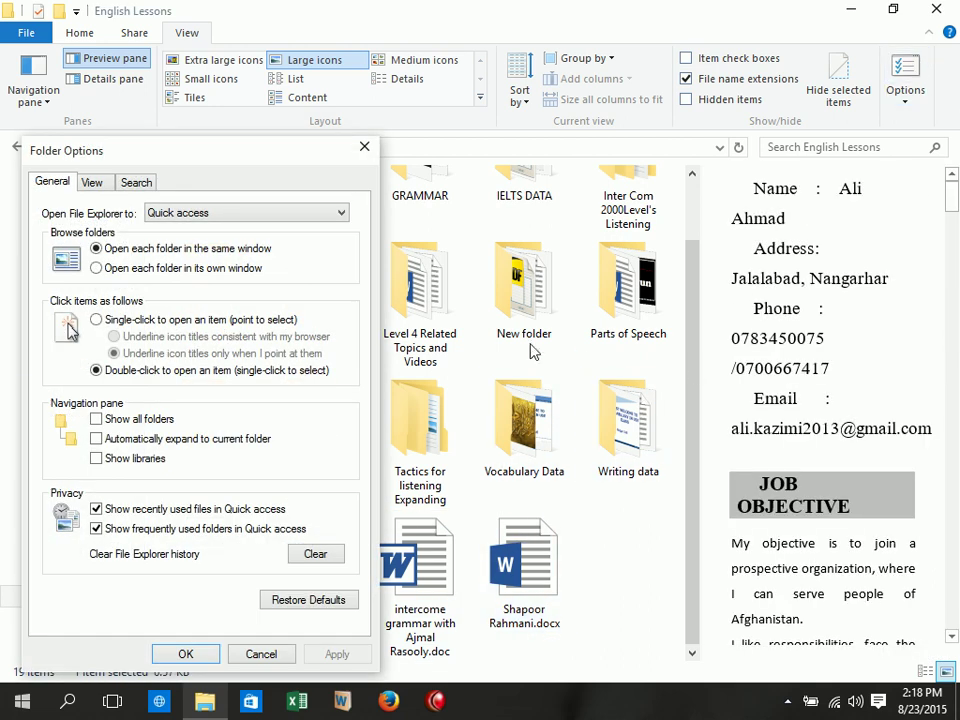
{"action": "left_click", "coordinate": [88, 182]}
{"action": "left_click_drag", "start_coordinate": [345, 349], "coordinate": [345, 440]}
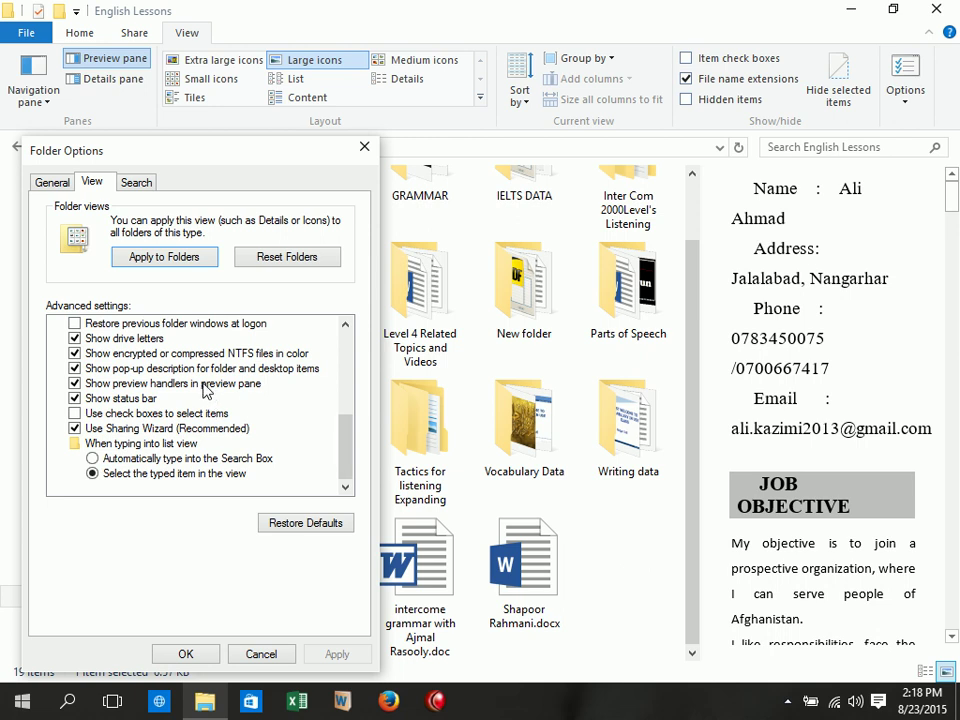
{"action": "left_click", "coordinate": [263, 655]}
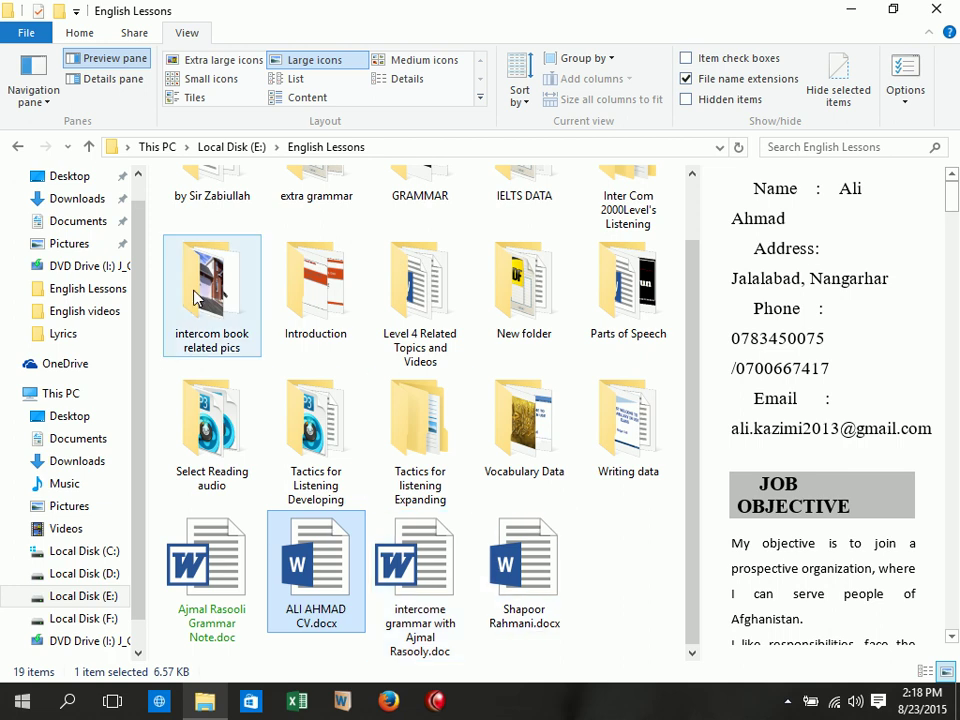
Hide the preview pane, then review the status bar option in the advanced folder settings and close Folder Options without changes
{"action": "left_click", "coordinate": [115, 60]}
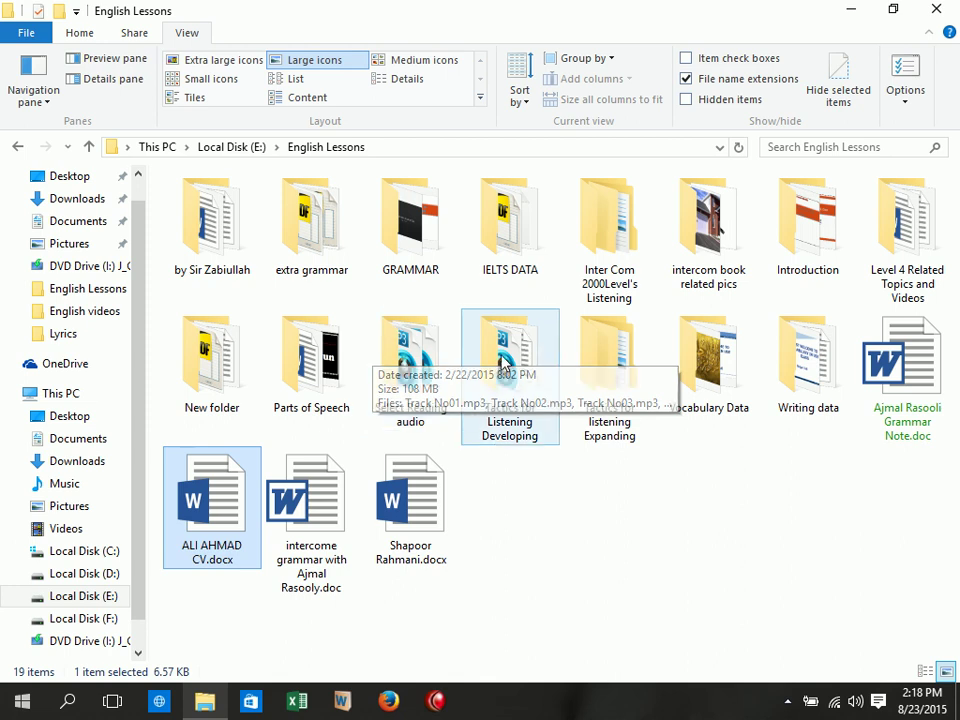
{"action": "left_click", "coordinate": [905, 78]}
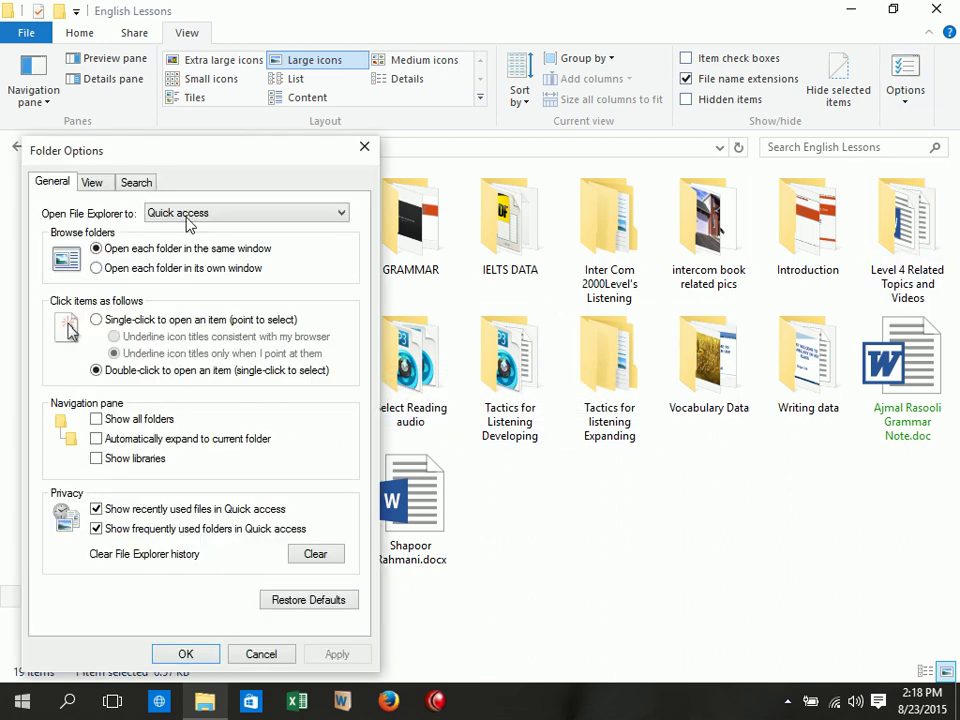
{"action": "left_click", "coordinate": [94, 182]}
{"action": "left_click_drag", "start_coordinate": [352, 348], "coordinate": [360, 478]}
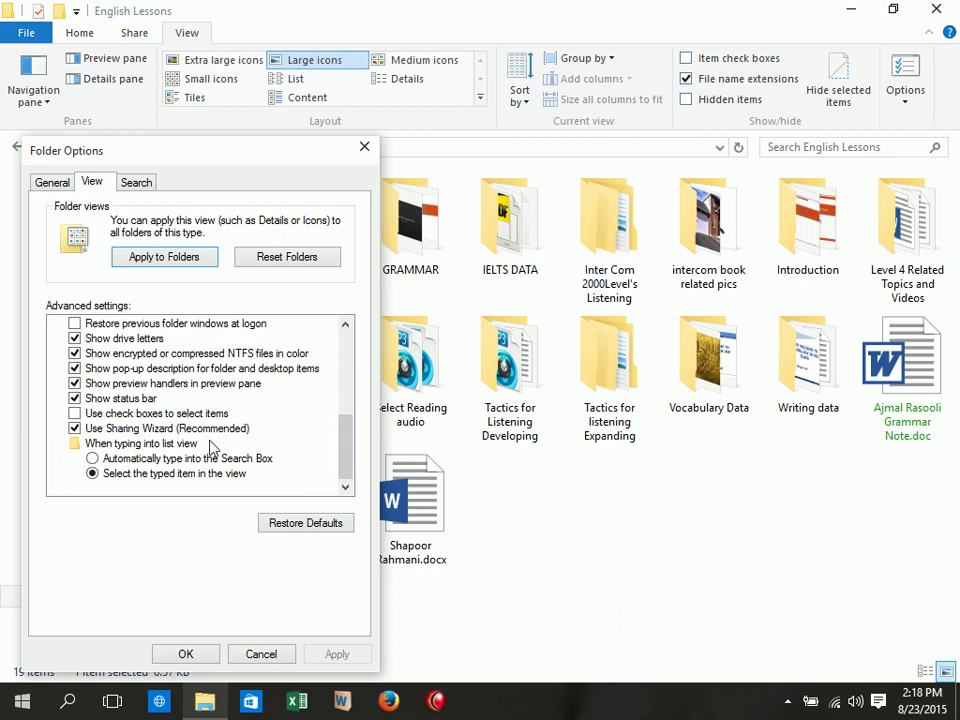
{"action": "left_click", "coordinate": [263, 652]}
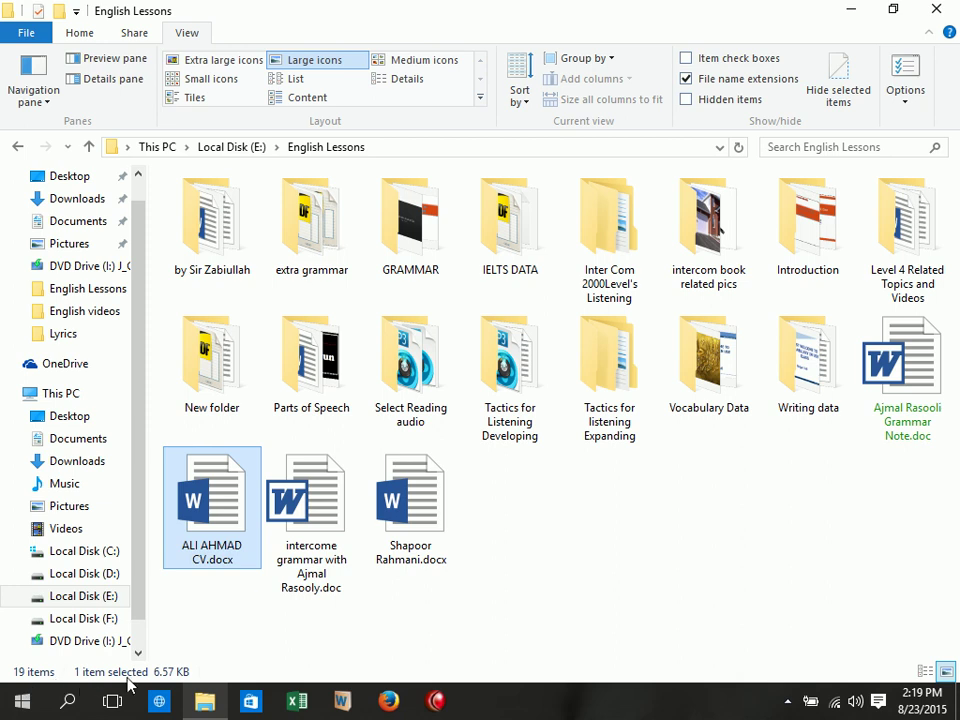
Switch the English Lessons folder between Details and Large icons twice with the status bar's view controls, ending on Large icons
{"action": "left_click", "coordinate": [926, 671]}
{"action": "left_click", "coordinate": [946, 671]}
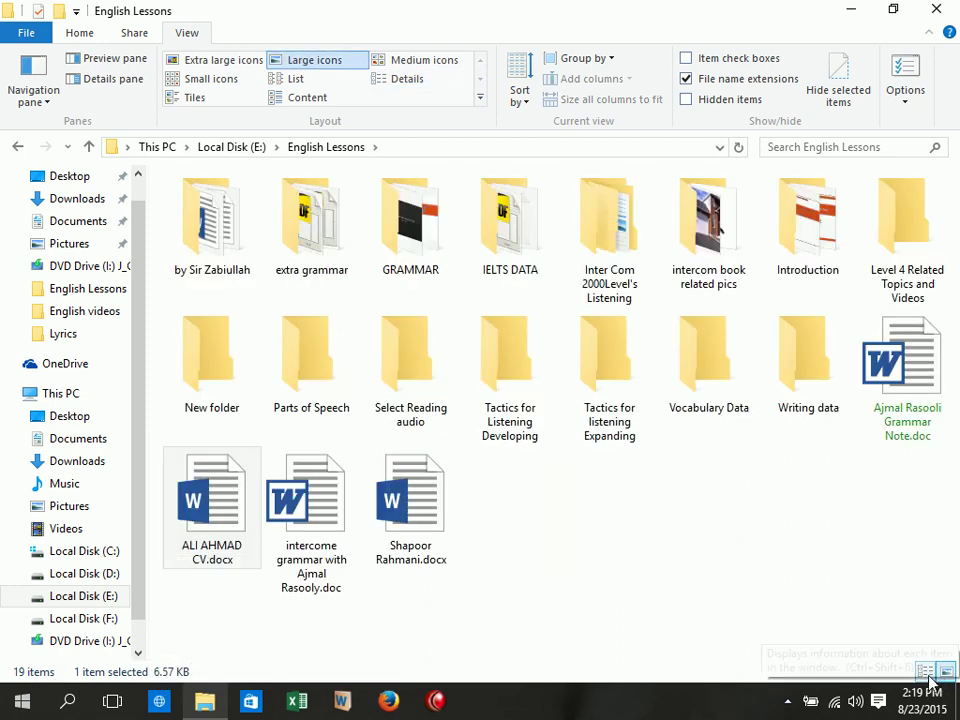
{"action": "left_click", "coordinate": [926, 671]}
{"action": "left_click", "coordinate": [946, 671]}
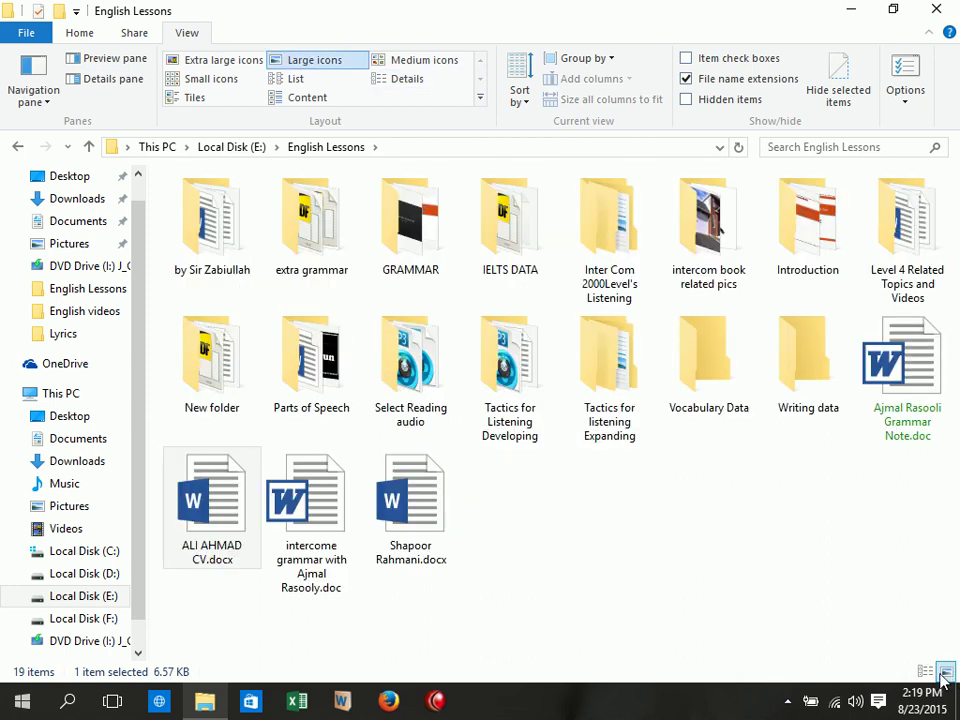
Turn off showing the status bar in the advanced folder settings
{"action": "left_click", "coordinate": [915, 88]}
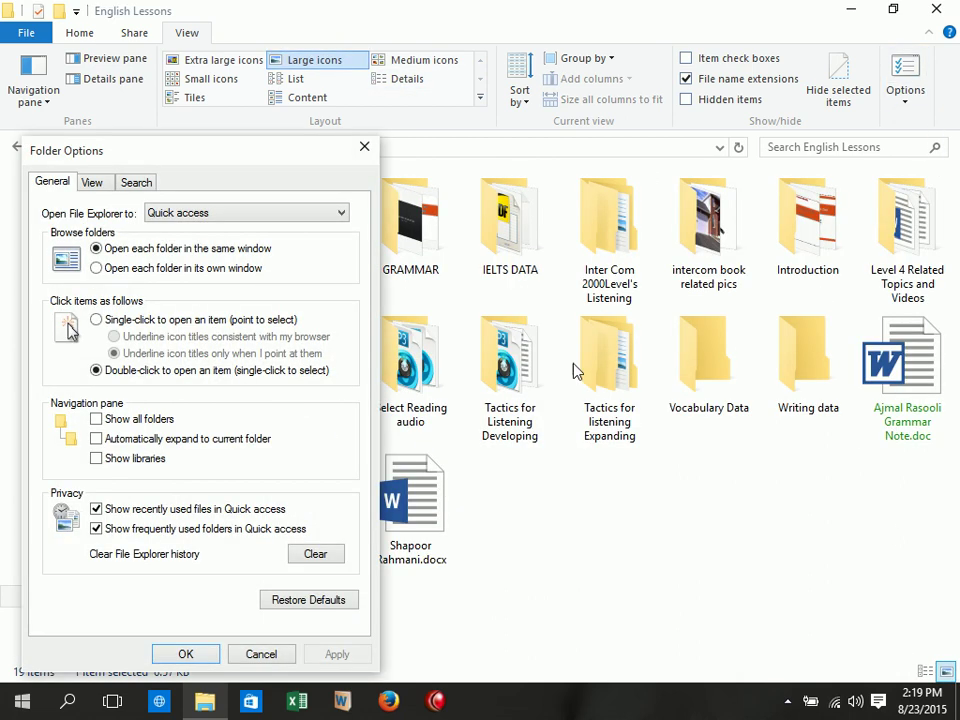
{"action": "left_click", "coordinate": [95, 184]}
{"action": "scroll", "coordinate": [256, 440], "scroll_direction": "down", "scroll_amount": 10}
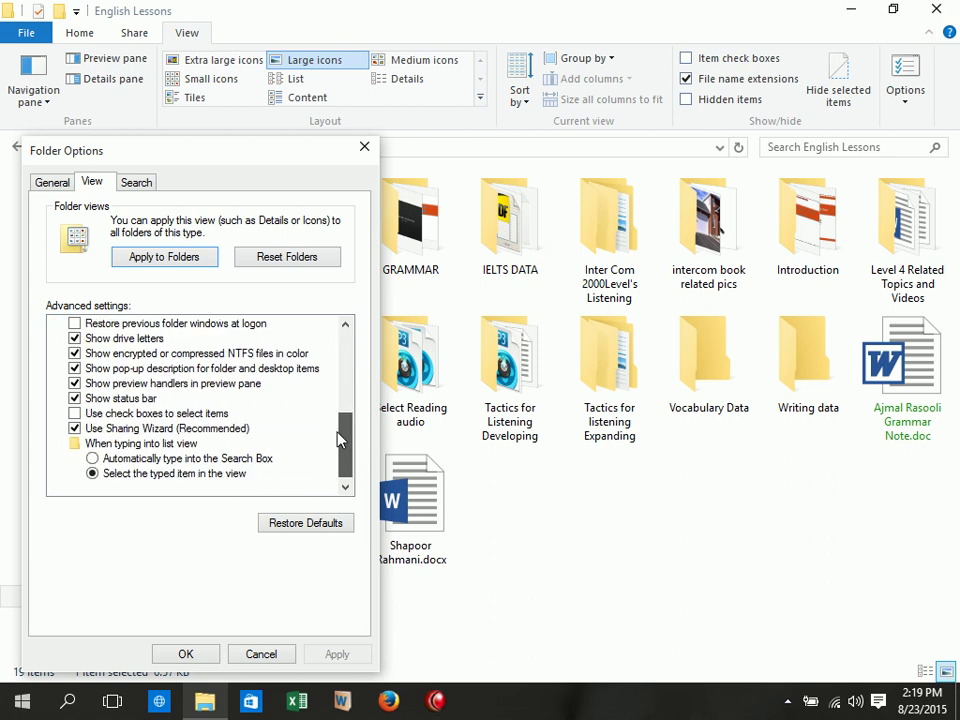
{"action": "left_click", "coordinate": [120, 398]}
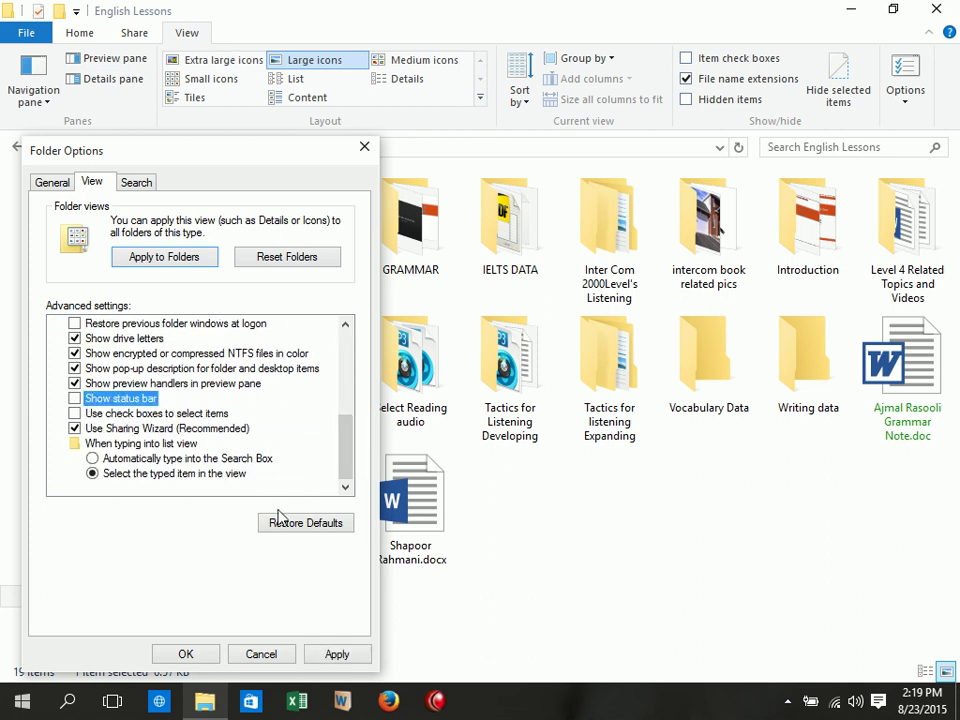
{"action": "left_click", "coordinate": [186, 654]}
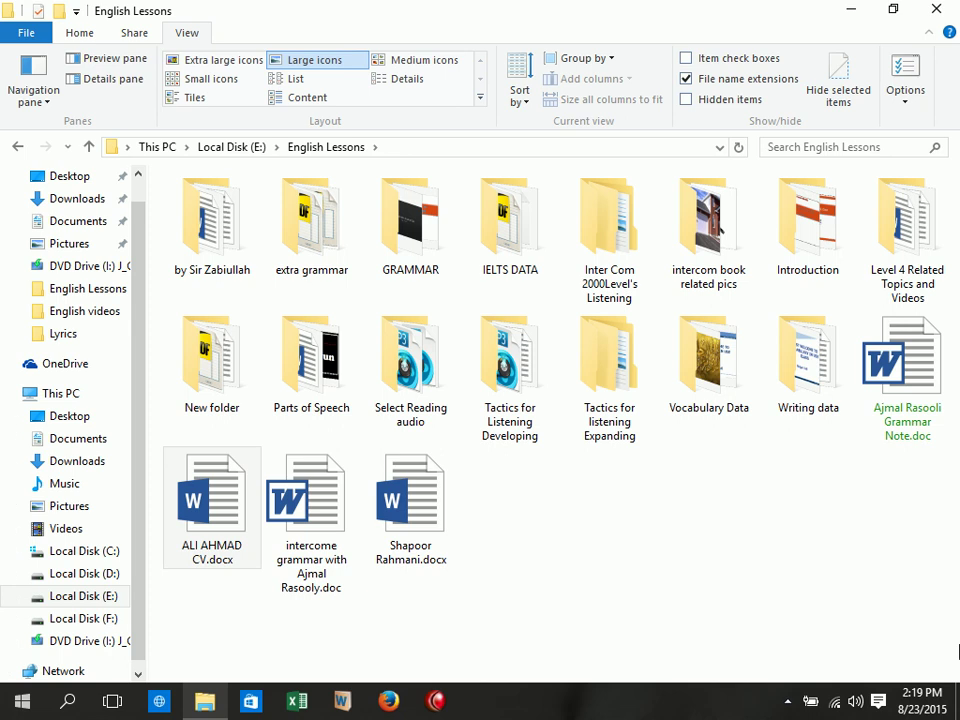
Select all items in the English Lessons folder while the status bar is hidden, and clear the selection
{"action": "left_click_drag", "start_coordinate": [893, 538], "coordinate": [165, 175]}
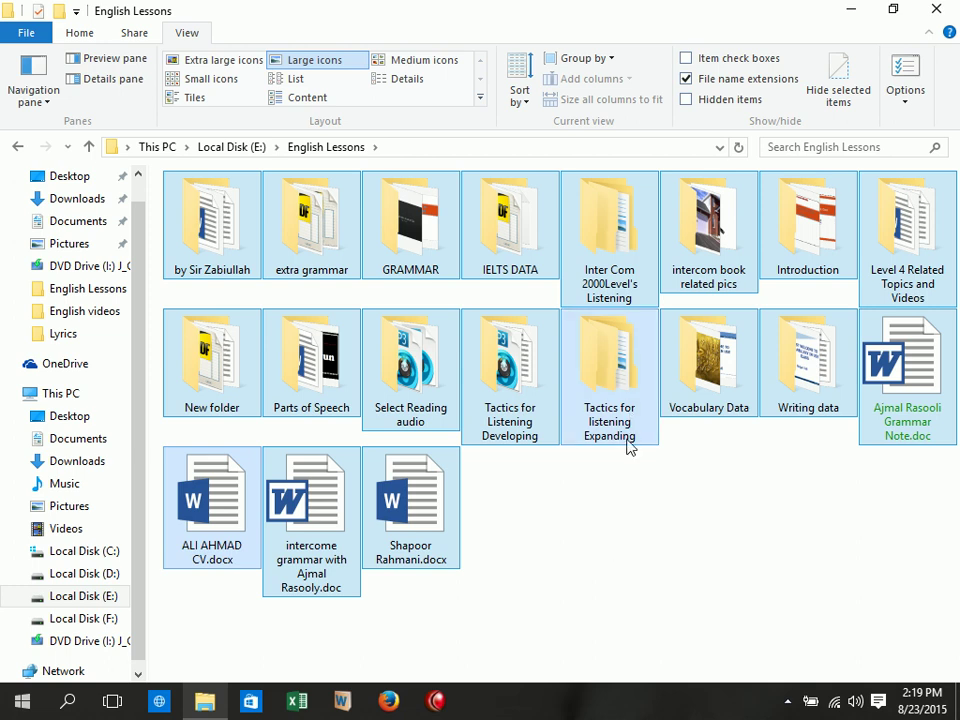
{"action": "mouse_move", "coordinate": [628, 446]}
{"action": "left_click", "coordinate": [754, 542]}
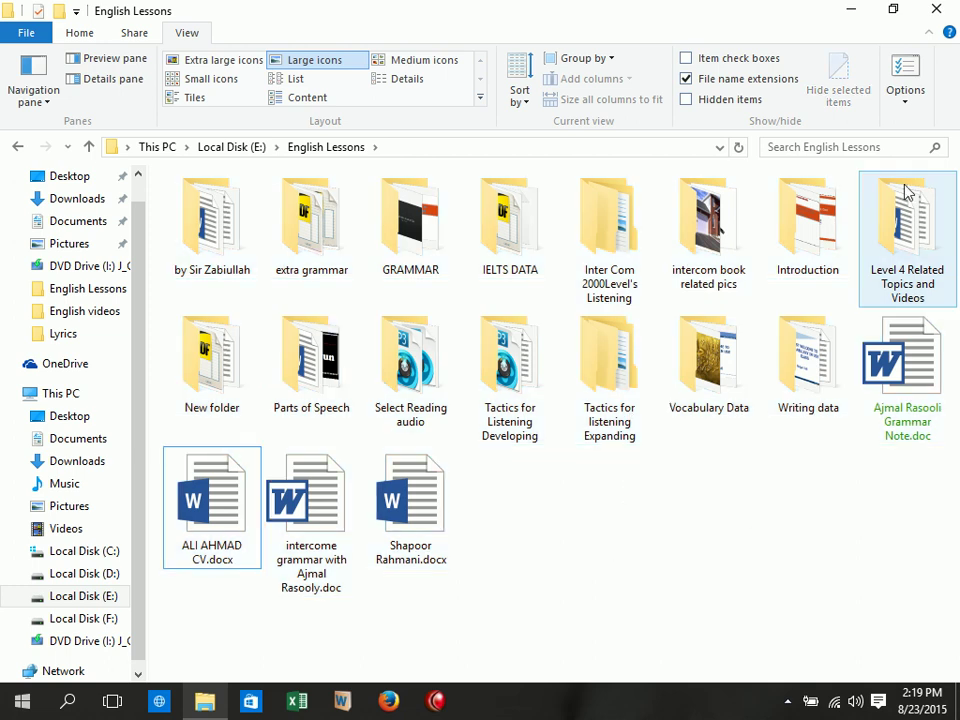
Turn on showing the status bar in the advanced folder settings
{"action": "left_click", "coordinate": [905, 82]}
{"action": "left_click", "coordinate": [92, 182]}
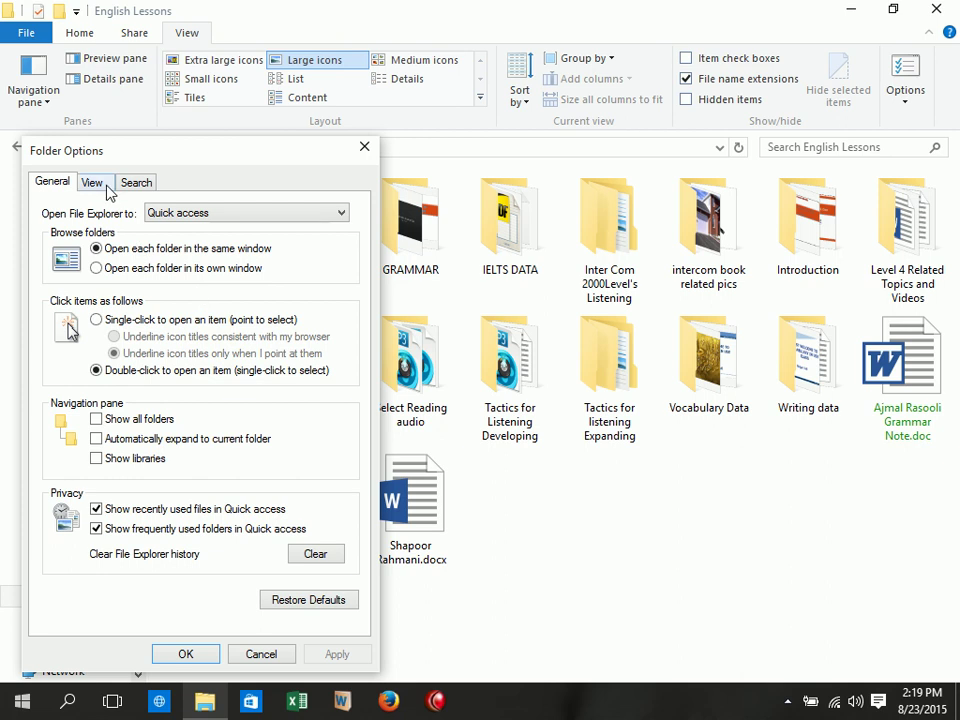
{"action": "left_click_drag", "start_coordinate": [350, 357], "coordinate": [348, 455]}
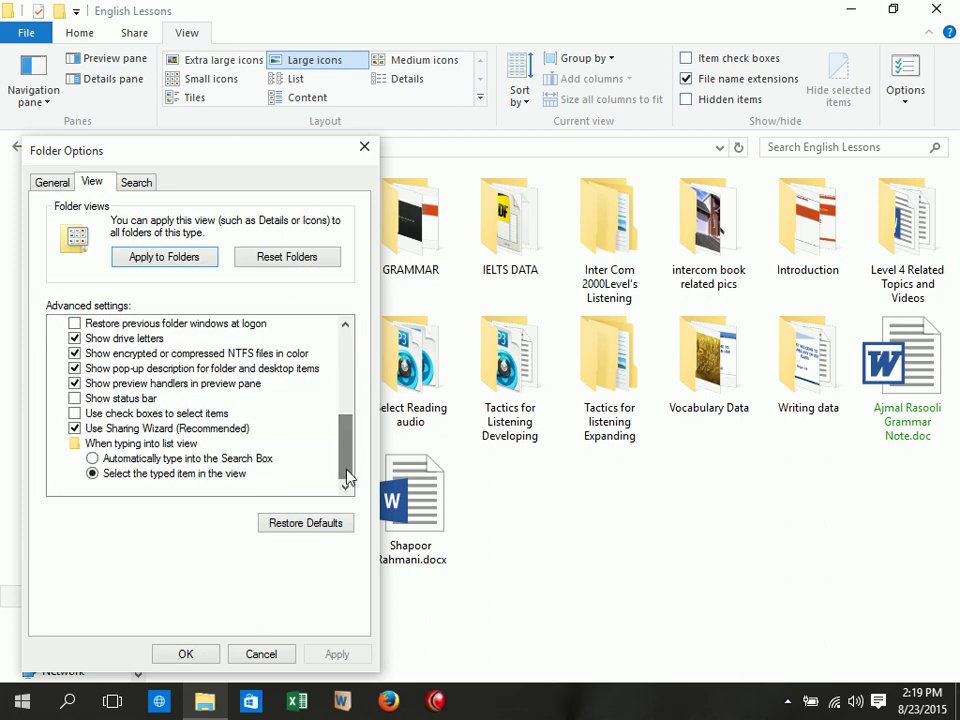
{"action": "left_click", "coordinate": [135, 399]}
{"action": "left_click", "coordinate": [205, 656]}
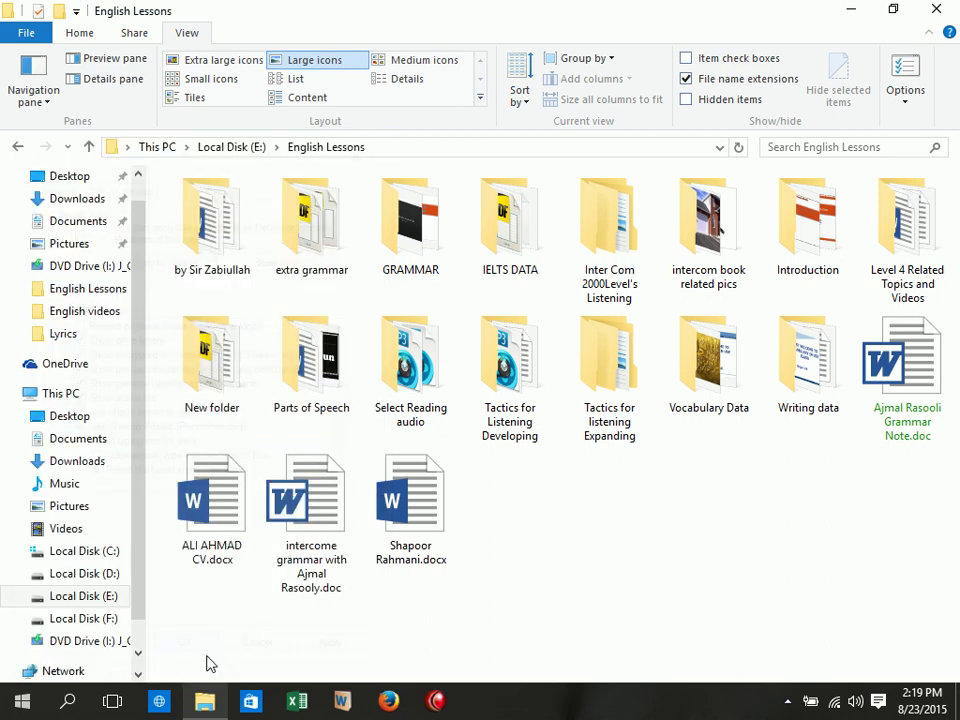
Select a block of folders from extra grammar to Writing data plus two documents, and switch to Details and back to Large icons
{"action": "left_click_drag", "start_coordinate": [815, 525], "coordinate": [306, 190]}
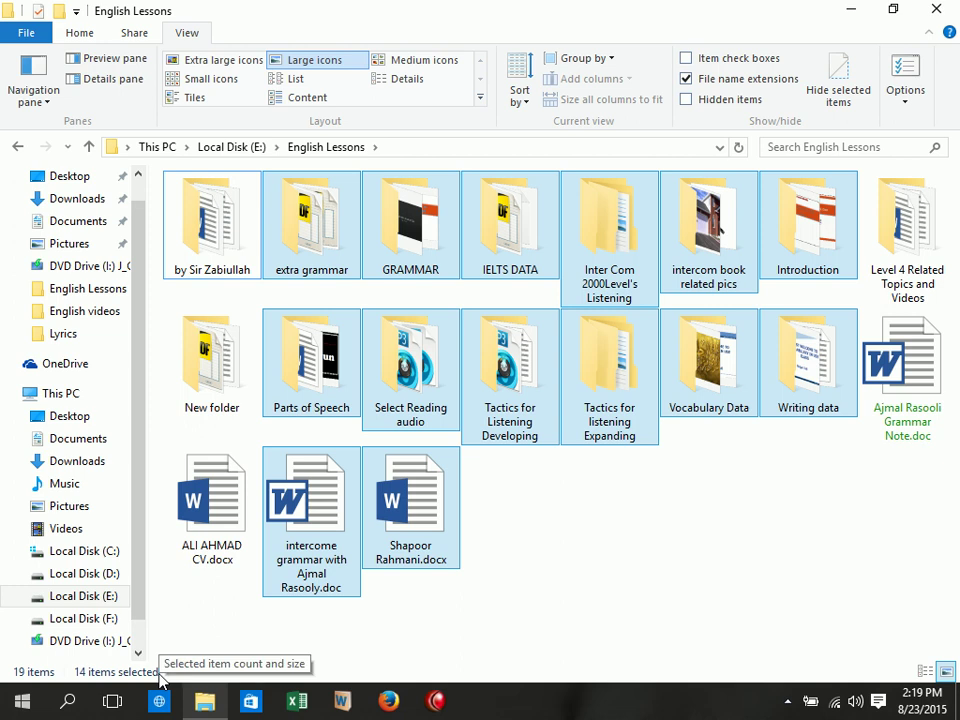
{"action": "left_click", "coordinate": [925, 671]}
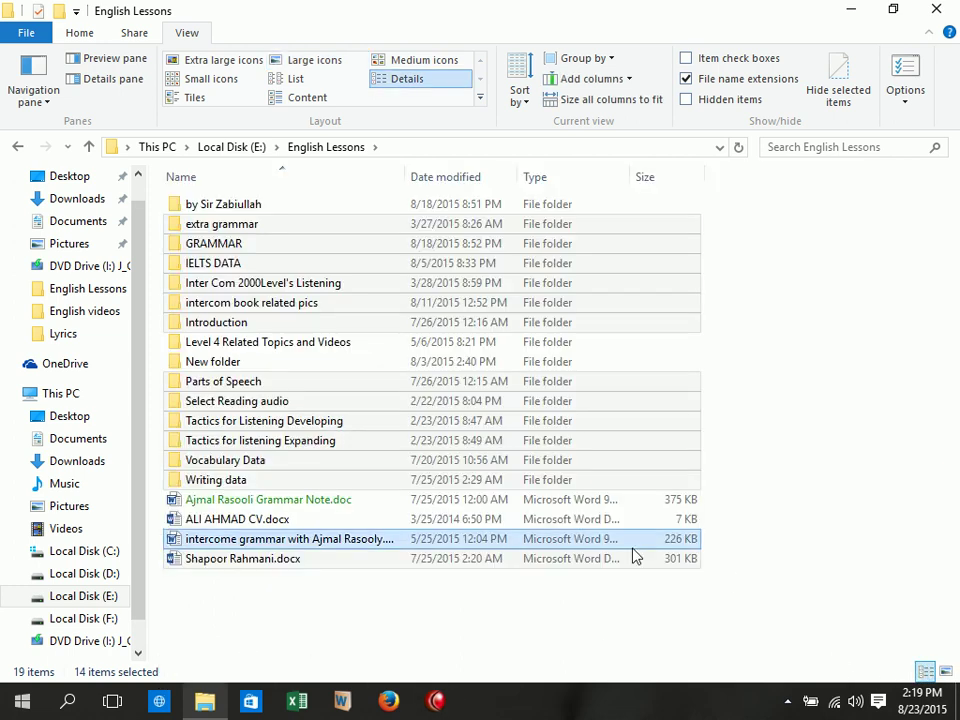
{"action": "left_click", "coordinate": [945, 671]}
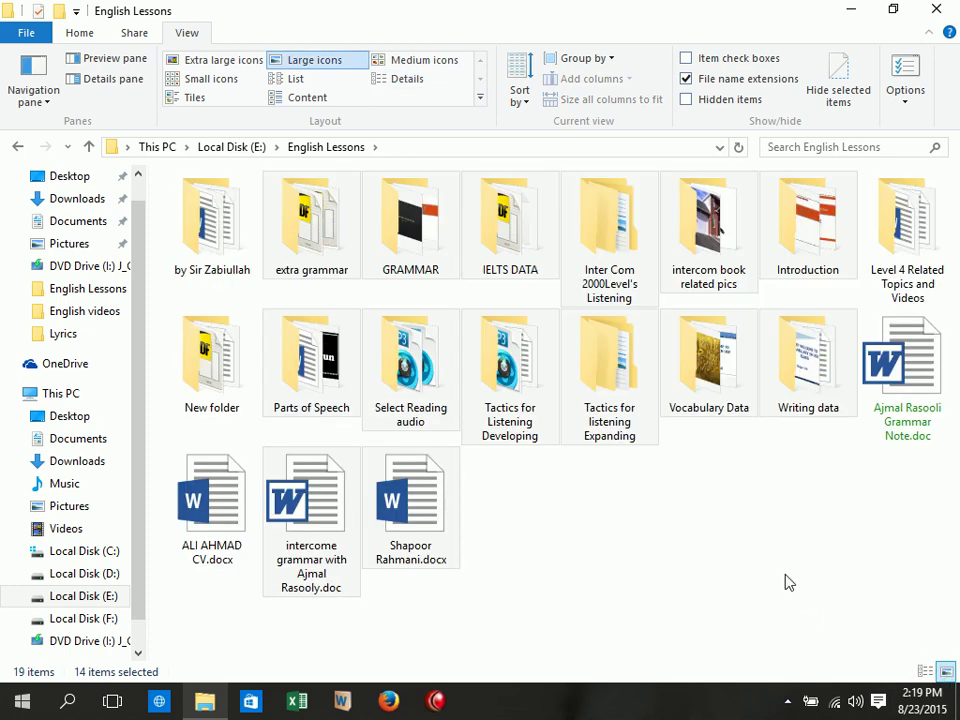
Review the option for using check boxes to select items, close Folder Options without changes, and clear the file selection
{"action": "left_click", "coordinate": [912, 95]}
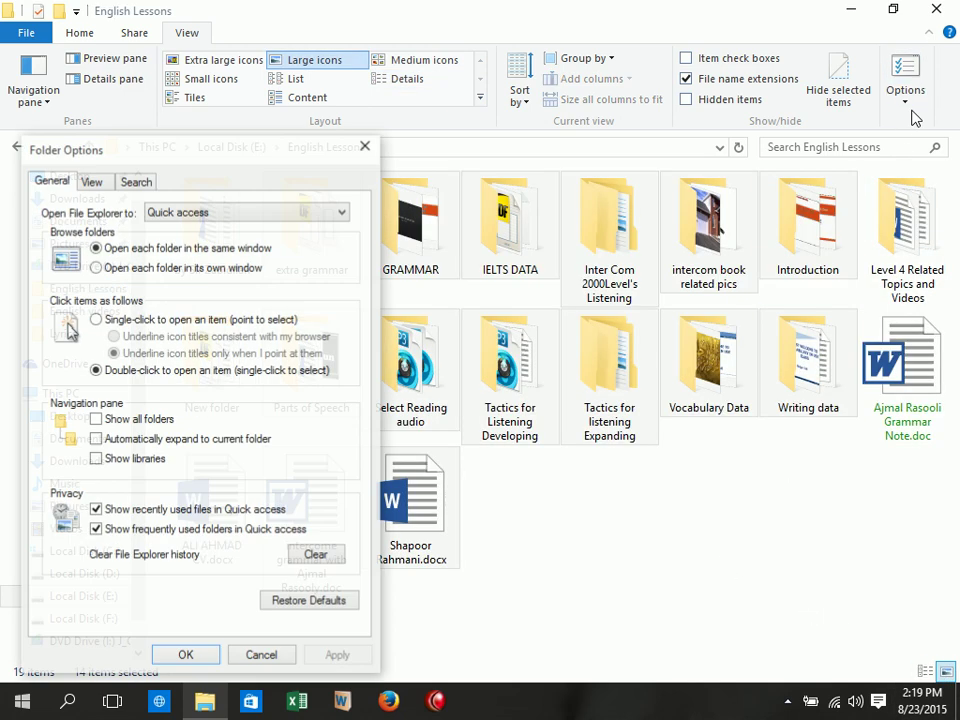
{"action": "left_click", "coordinate": [92, 183]}
{"action": "left_click_drag", "start_coordinate": [344, 365], "coordinate": [345, 470]}
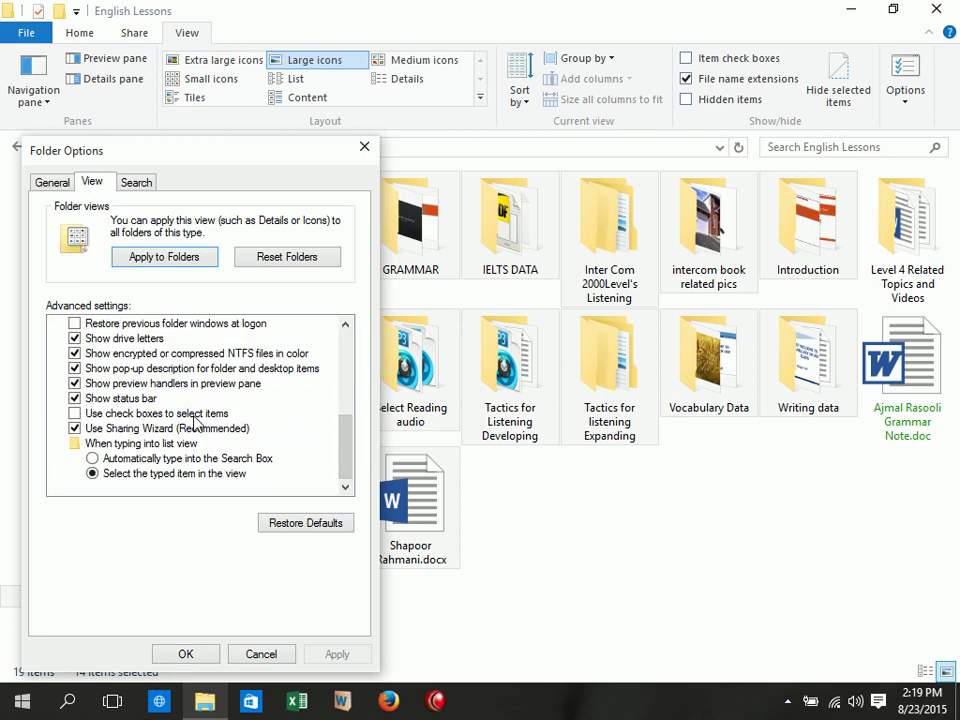
{"action": "left_click", "coordinate": [258, 654]}
{"action": "left_click", "coordinate": [717, 546]}
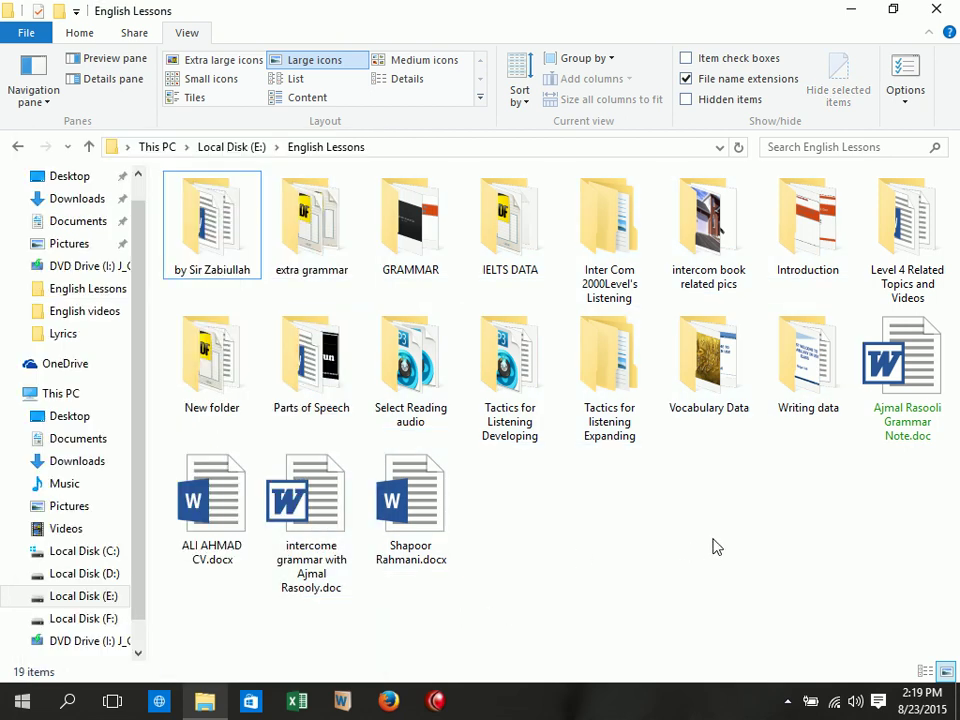
Select the separate folders Tactics for listening Expanding, IELTS DATA, Select Reading audio, extra grammar and New folder together, and clear the selection
{"action": "mouse_move", "coordinate": [610, 438]}
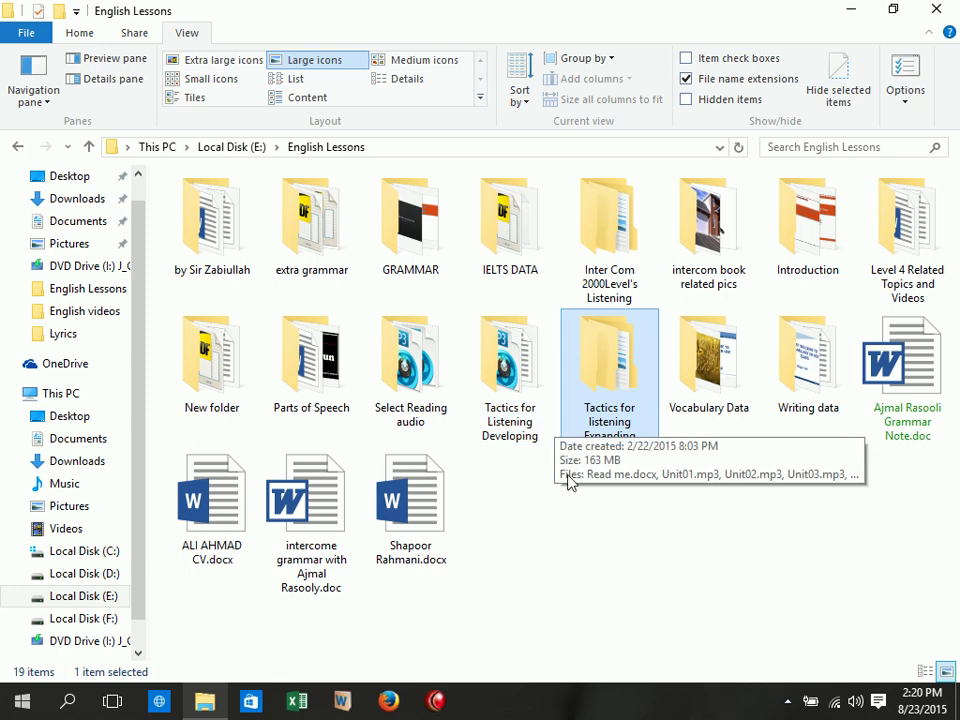
{"action": "left_click", "coordinate": [510, 237], "text": "ctrl"}
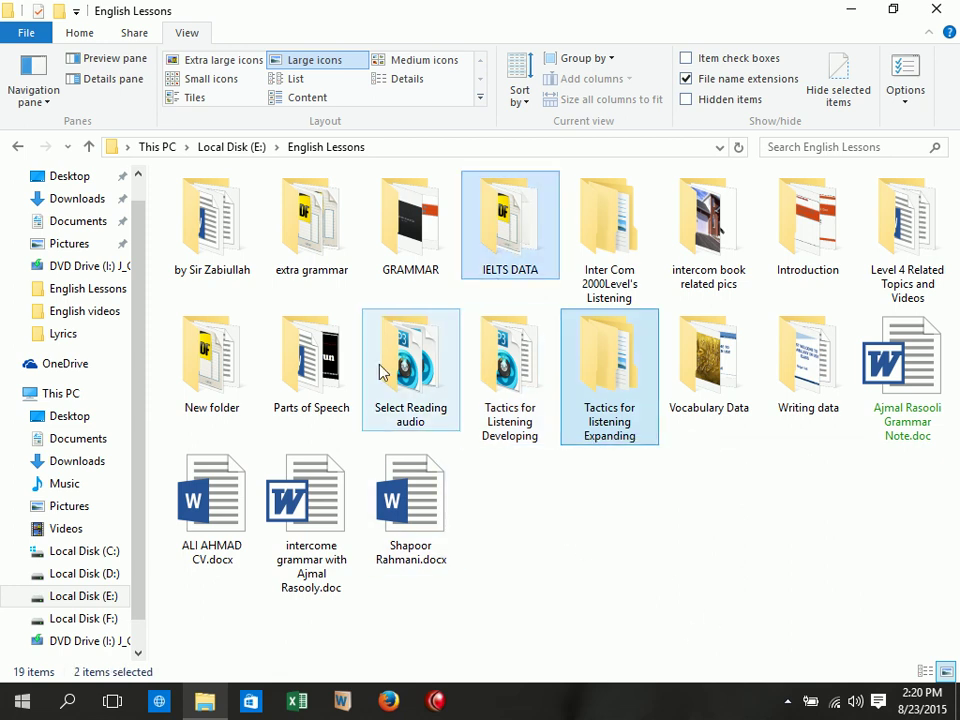
{"action": "left_click", "coordinate": [386, 364], "text": "ctrl"}
{"action": "left_click", "coordinate": [277, 241], "text": "ctrl"}
{"action": "left_click", "coordinate": [207, 364], "text": "ctrl"}
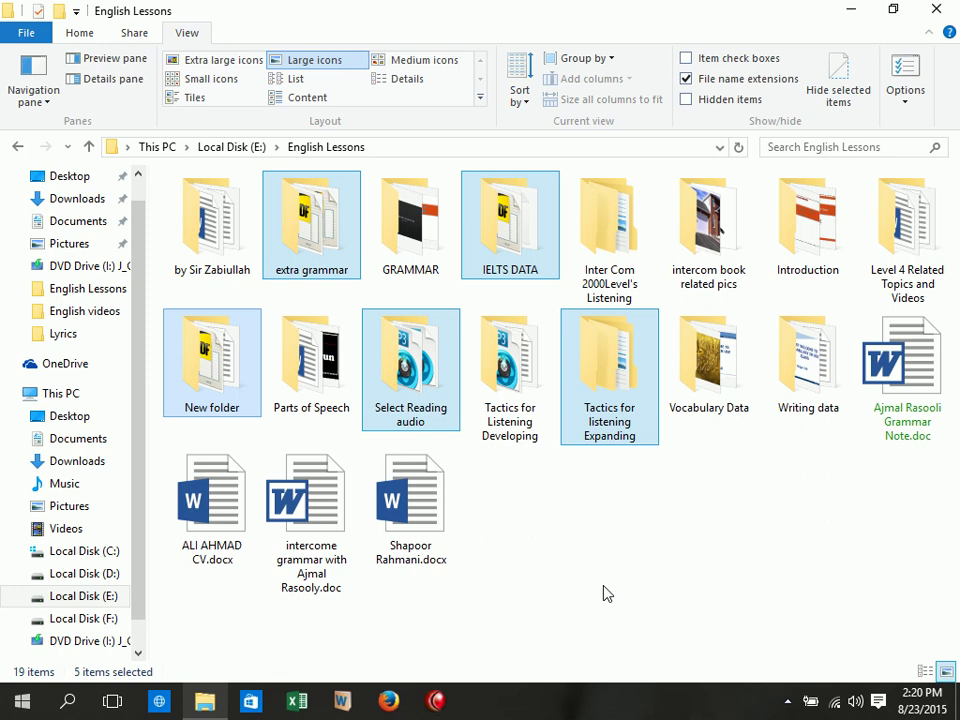
{"action": "left_click", "coordinate": [722, 564]}
Select the range from the first folder through Level 4 Related Topics and Videos, clear it, then select all items and clear again
{"action": "left_click", "coordinate": [243, 236]}
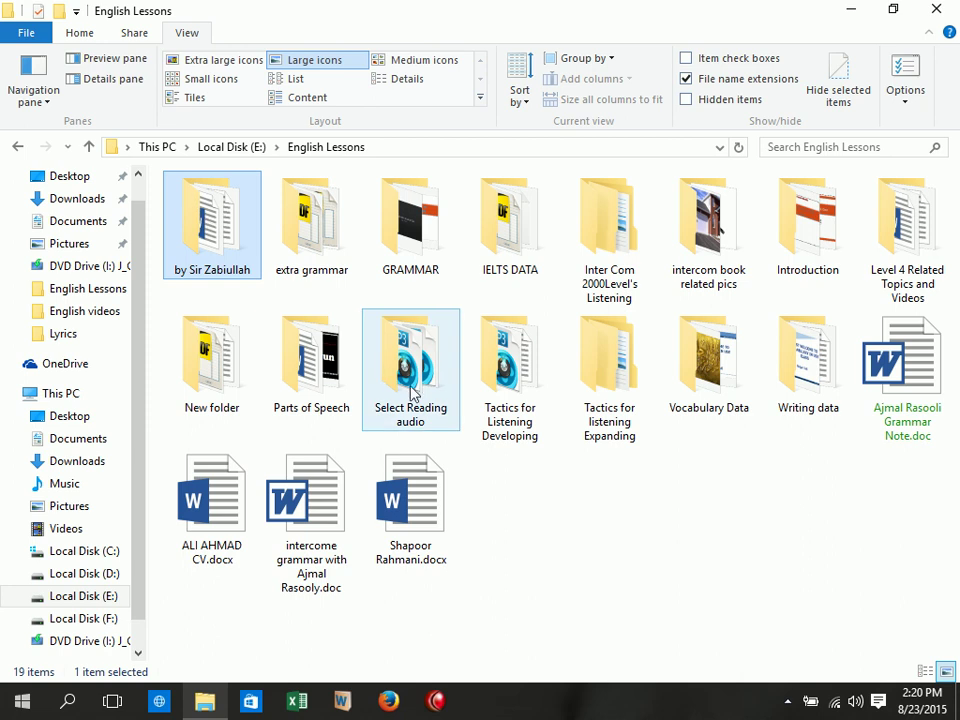
{"action": "left_click", "coordinate": [907, 215], "text": "shift"}
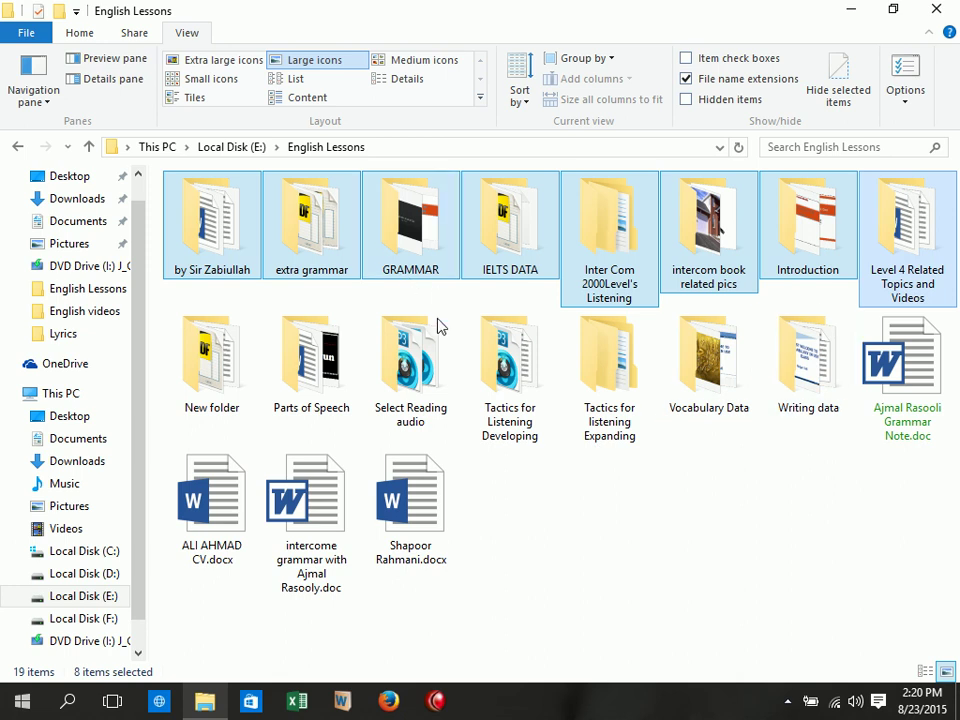
{"action": "left_click", "coordinate": [602, 548]}
{"action": "key", "text": "ctrl+a"}
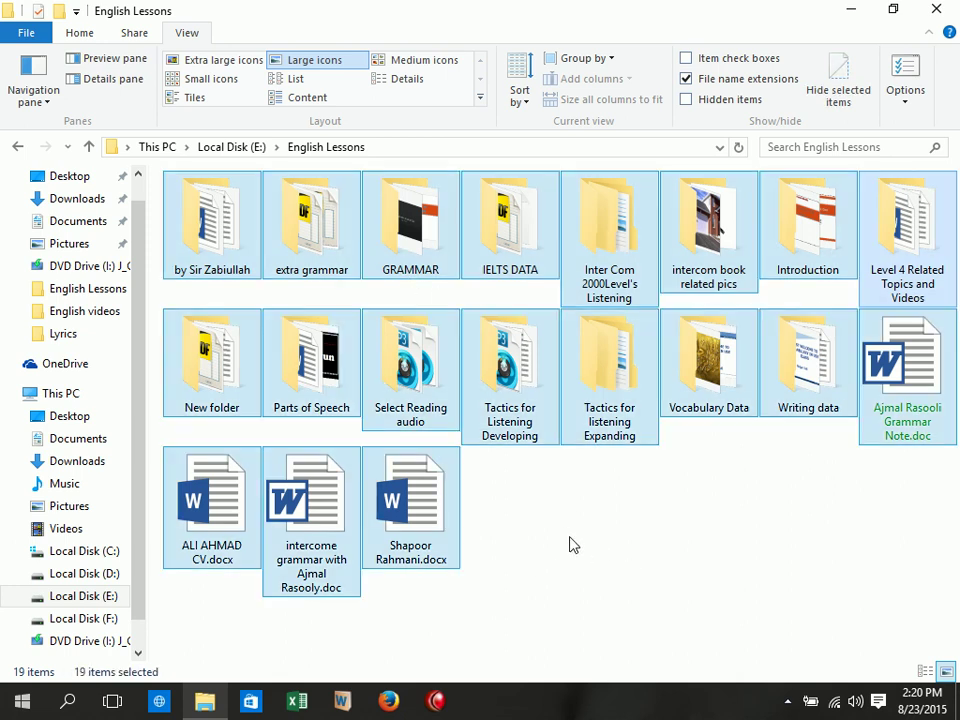
{"action": "left_click", "coordinate": [648, 455]}
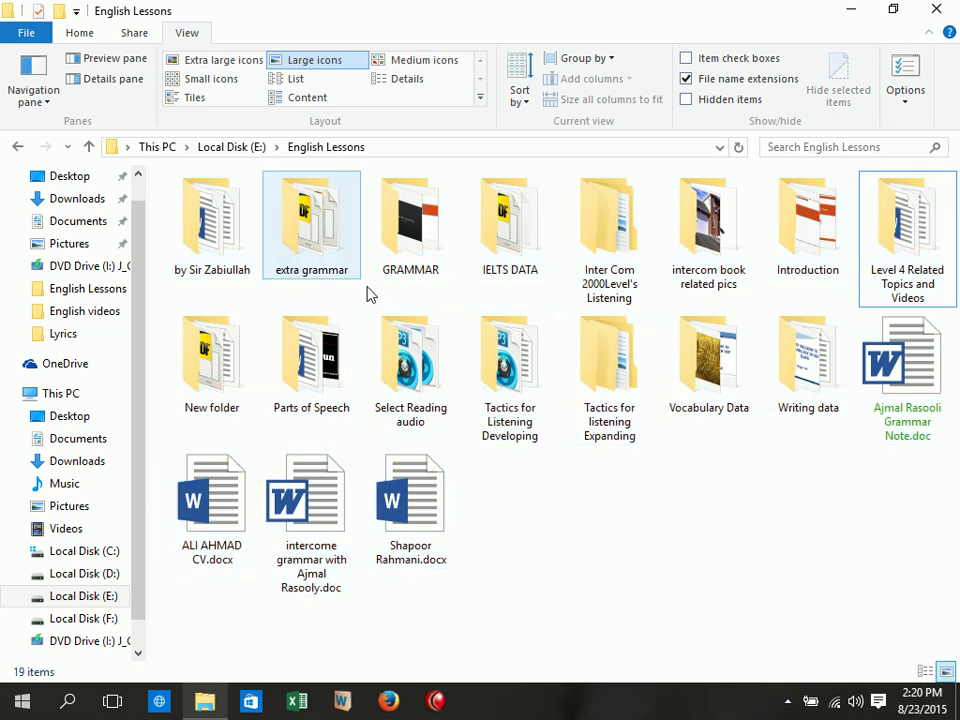
Turn on using check boxes to select items in the advanced folder settings
{"action": "mouse_move", "coordinate": [283, 188]}
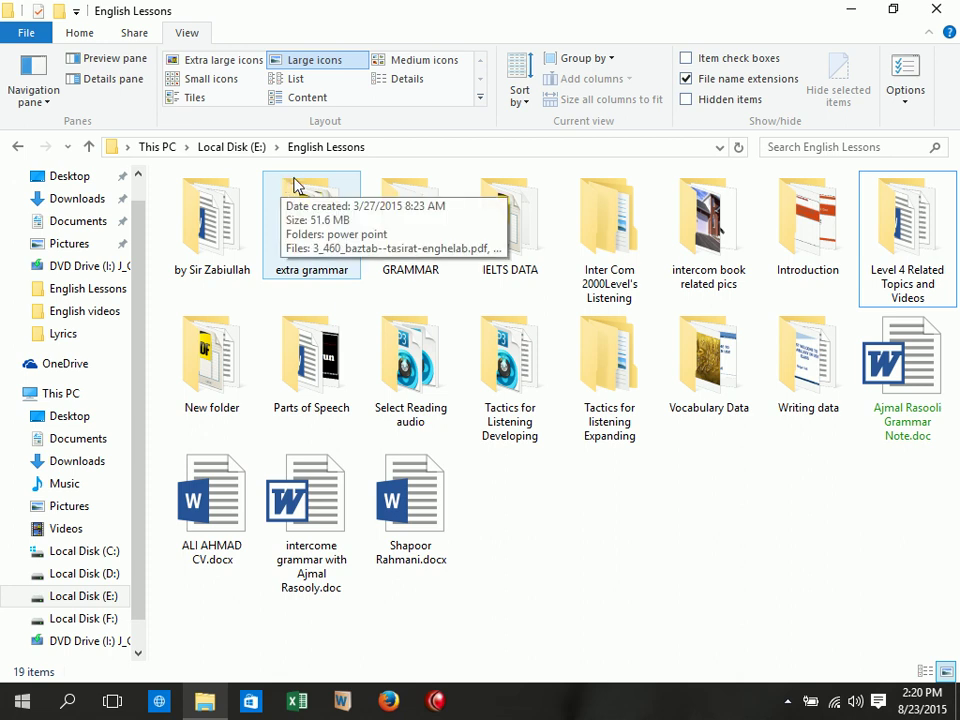
{"action": "left_click", "coordinate": [888, 103]}
{"action": "left_click", "coordinate": [94, 184]}
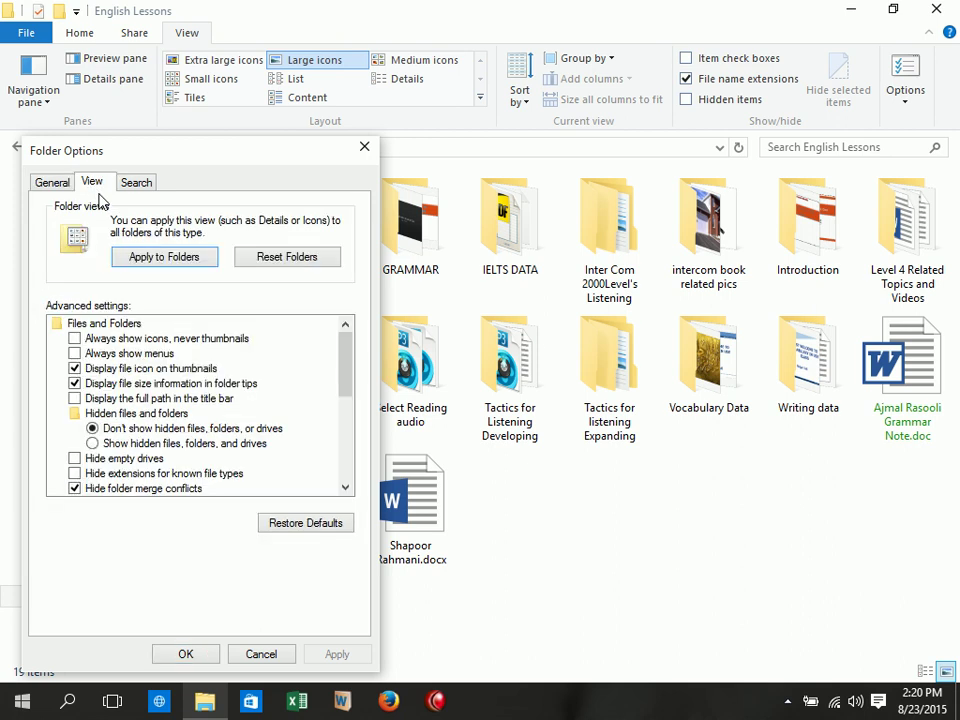
{"action": "left_click_drag", "start_coordinate": [344, 350], "coordinate": [344, 432]}
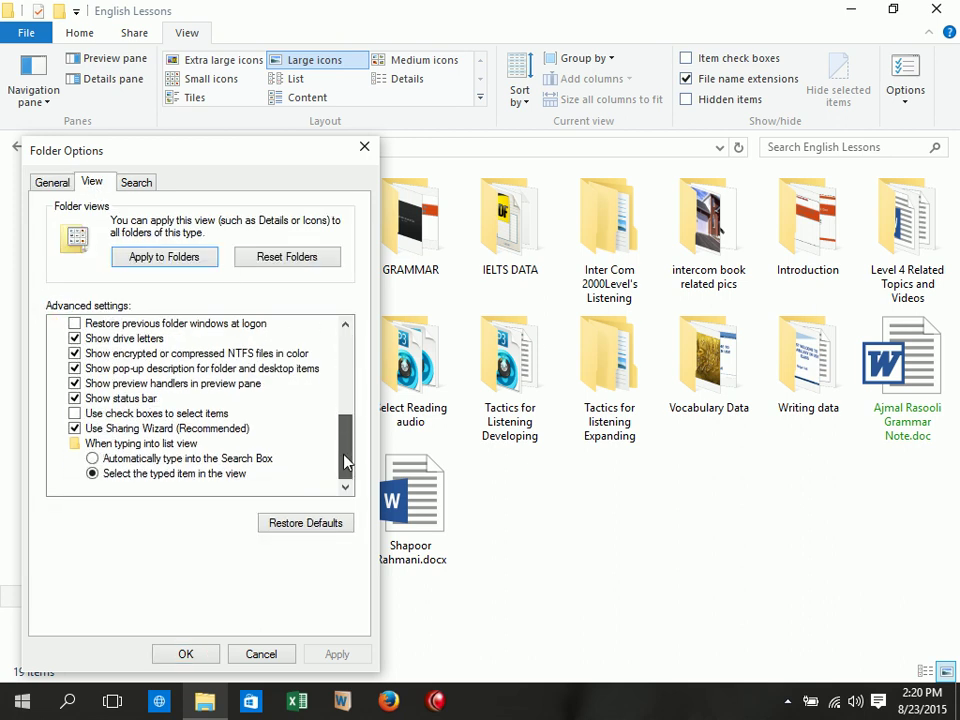
{"action": "left_click", "coordinate": [117, 414]}
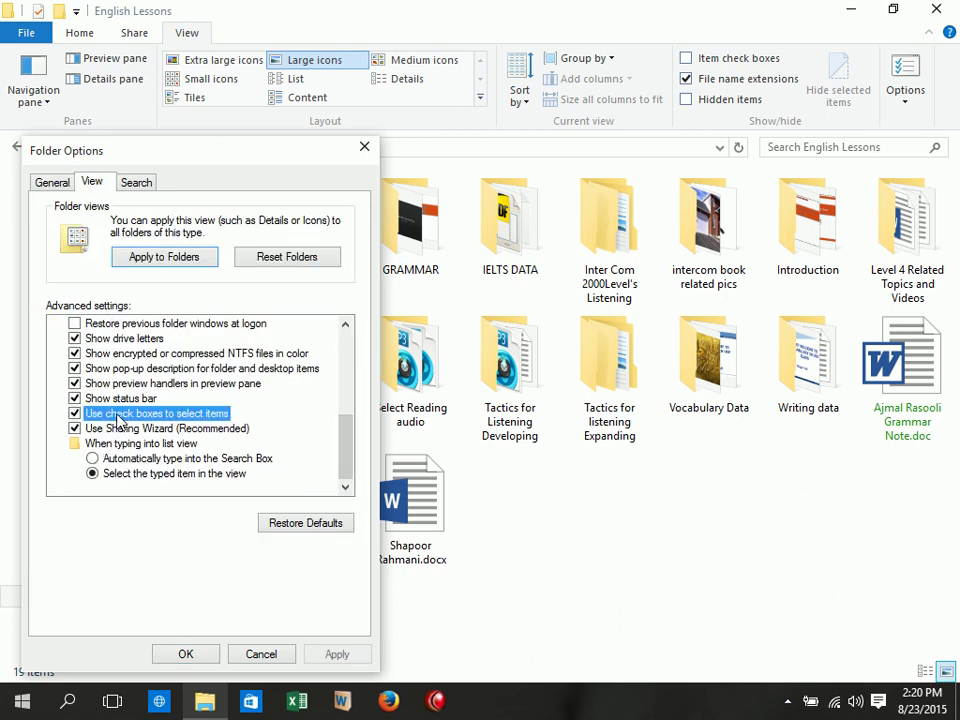
{"action": "left_click", "coordinate": [189, 655]}
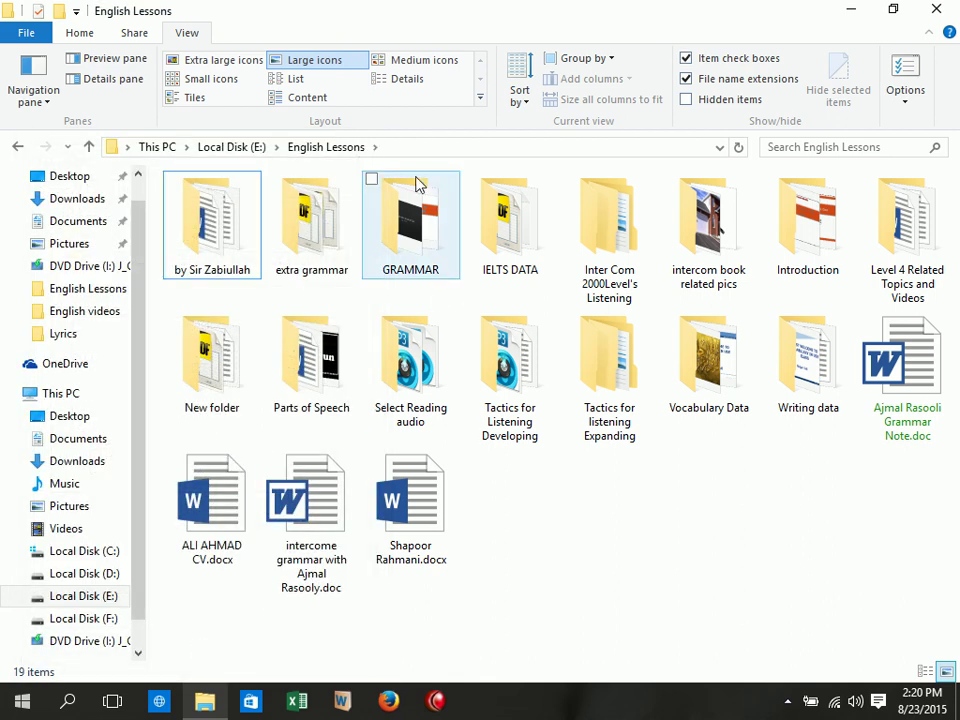
Tick the check boxes of the GRAMMAR, Inter Com 2000Level's Listening, Tactics for listening Expanding and Select Reading audio folders
{"action": "left_click", "coordinate": [371, 180]}
{"action": "left_click", "coordinate": [571, 181]}
{"action": "left_click", "coordinate": [570, 318]}
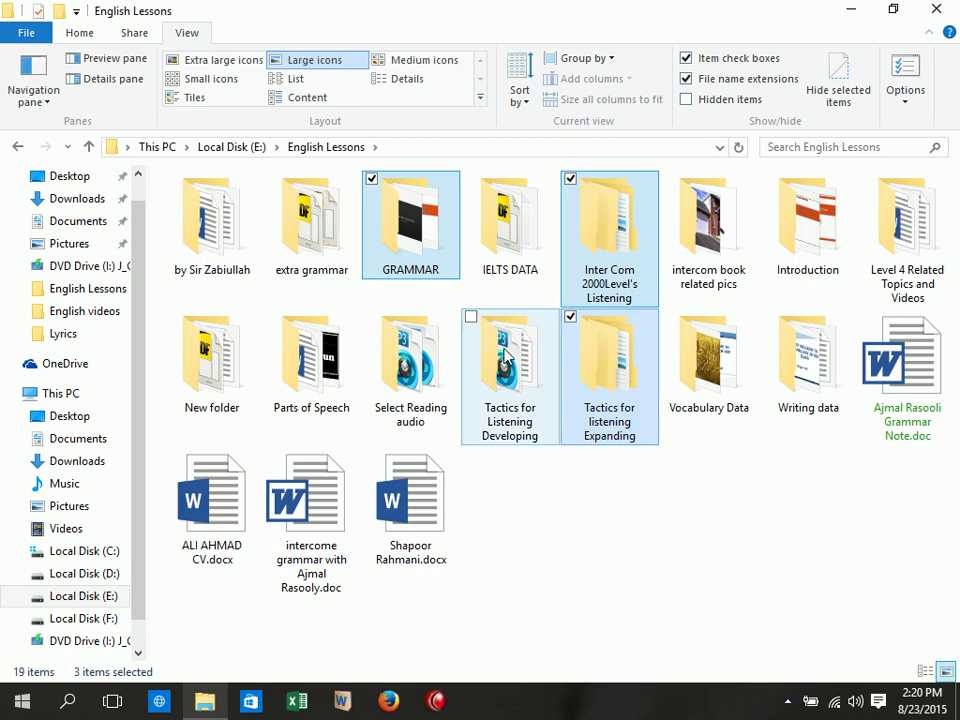
{"action": "left_click", "coordinate": [371, 318]}
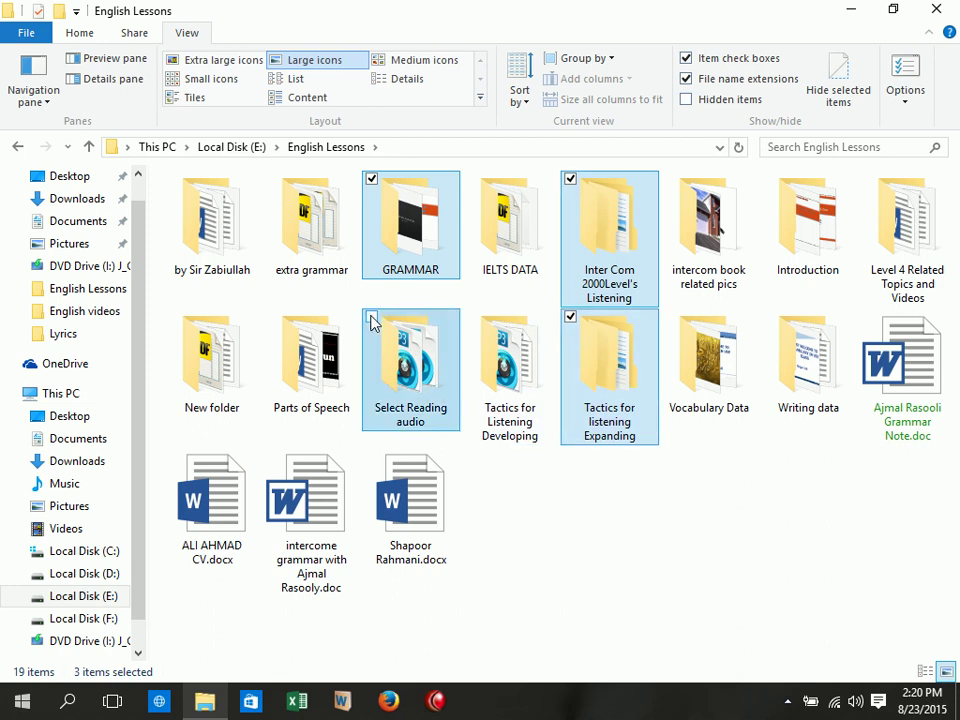
Tick the check boxes of the first folder and New folder, view the shortcut menu for all ticked folders, and clear the selection
{"action": "left_click", "coordinate": [172, 180]}
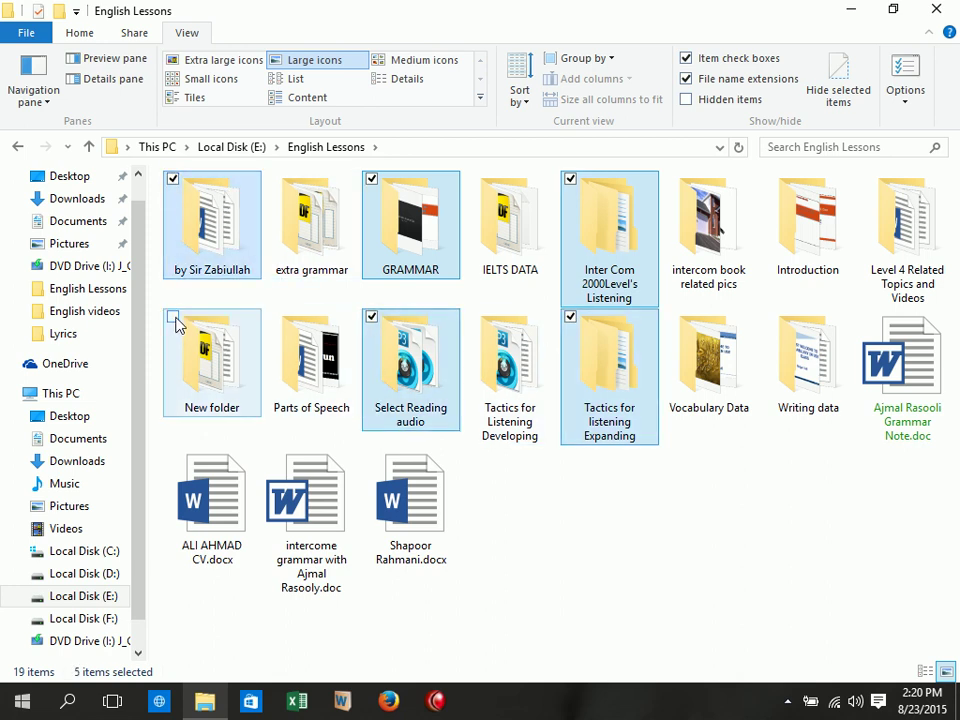
{"action": "left_click", "coordinate": [174, 319]}
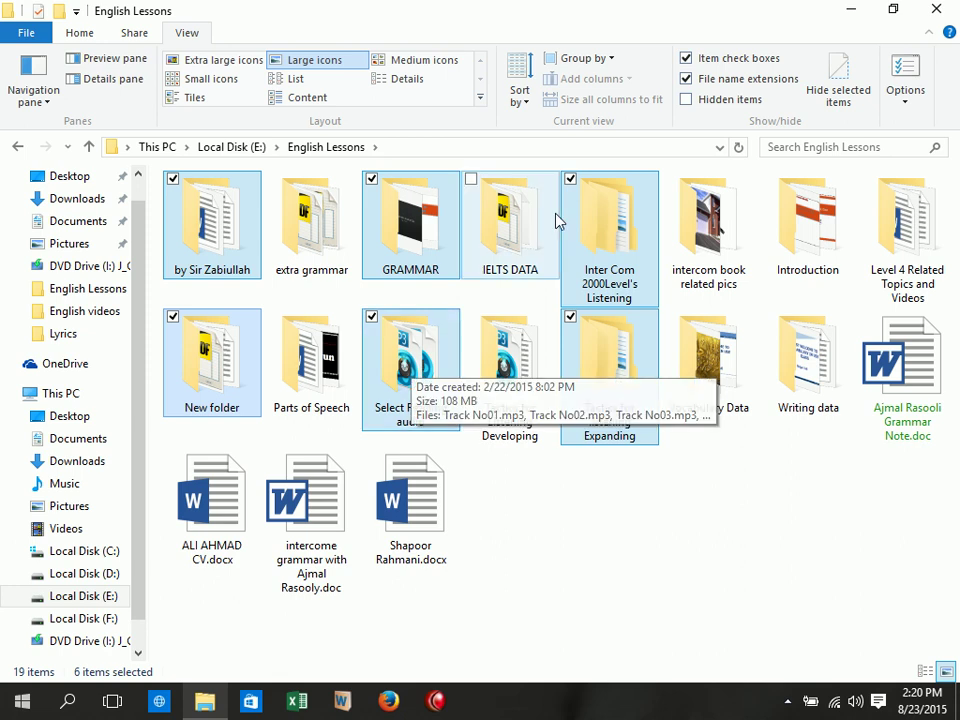
{"action": "right_click", "coordinate": [621, 229]}
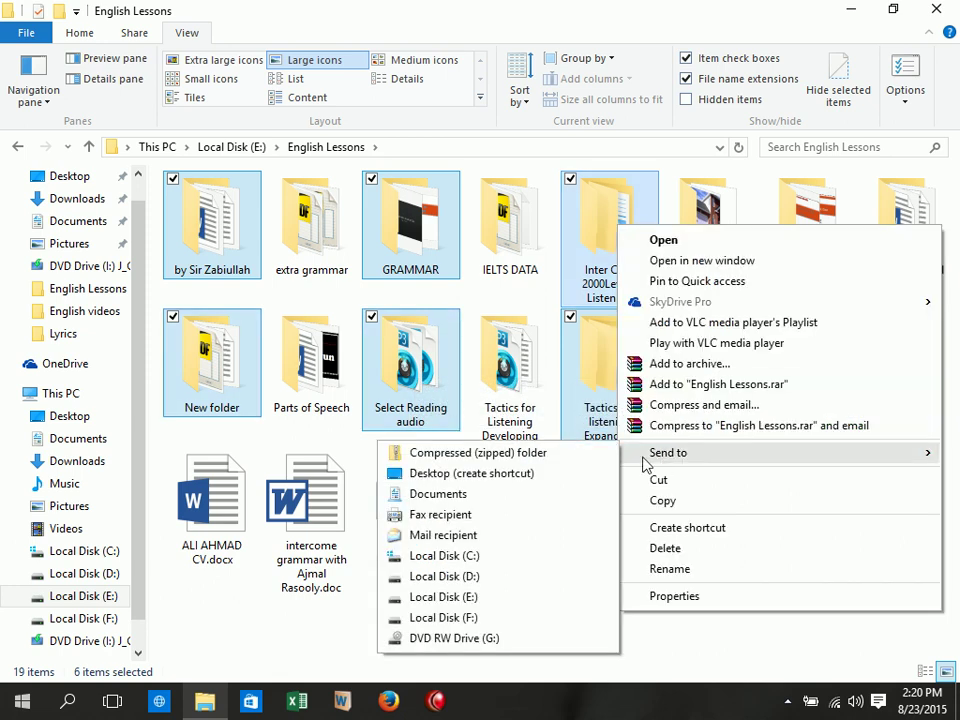
{"action": "left_click", "coordinate": [742, 648]}
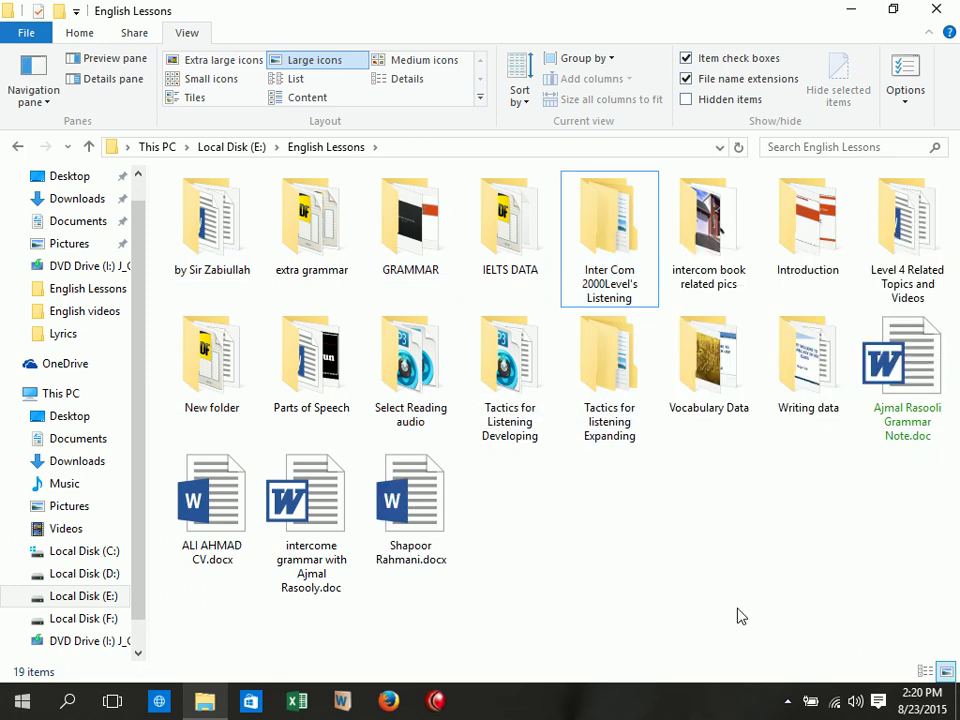
Turn off using check boxes to select items, and select the IELTS DATA, GRAMMAR and Tactics for Listening Developing folders one by one
{"action": "left_click", "coordinate": [905, 100]}
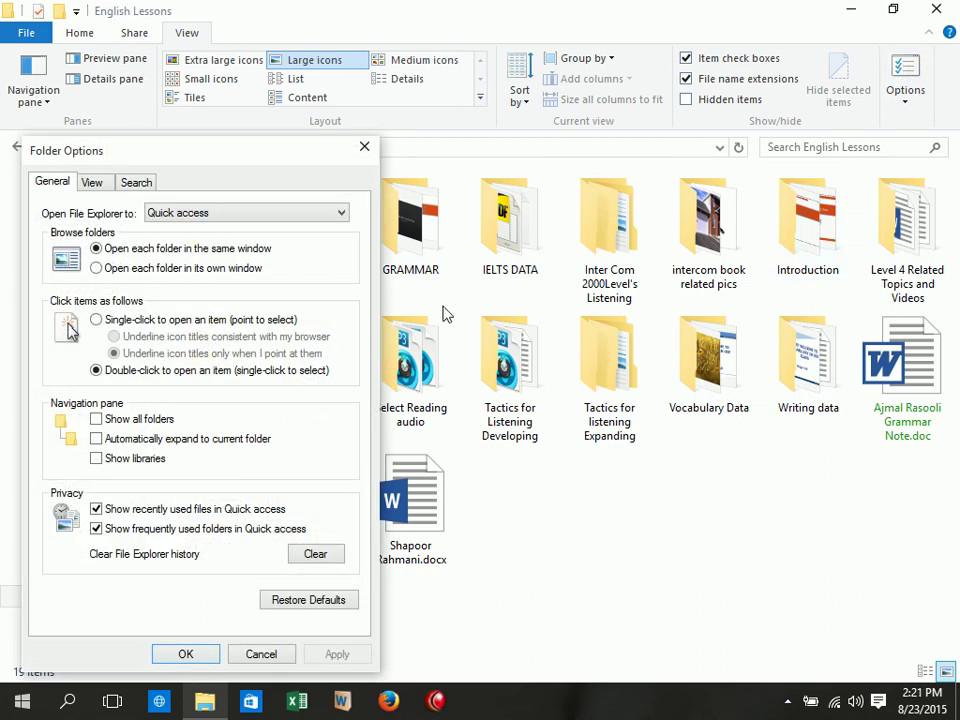
{"action": "left_click", "coordinate": [92, 183]}
{"action": "left_click_drag", "start_coordinate": [345, 350], "coordinate": [237, 460]}
{"action": "left_click", "coordinate": [155, 413]}
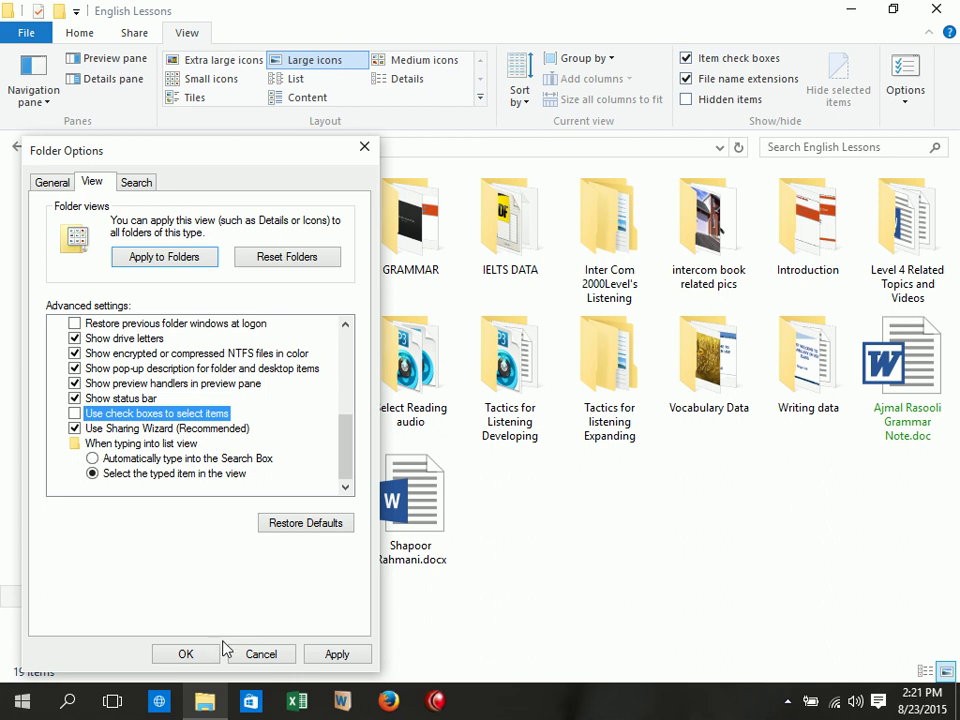
{"action": "left_click", "coordinate": [188, 656]}
{"action": "left_click", "coordinate": [510, 225]}
{"action": "left_click", "coordinate": [427, 233]}
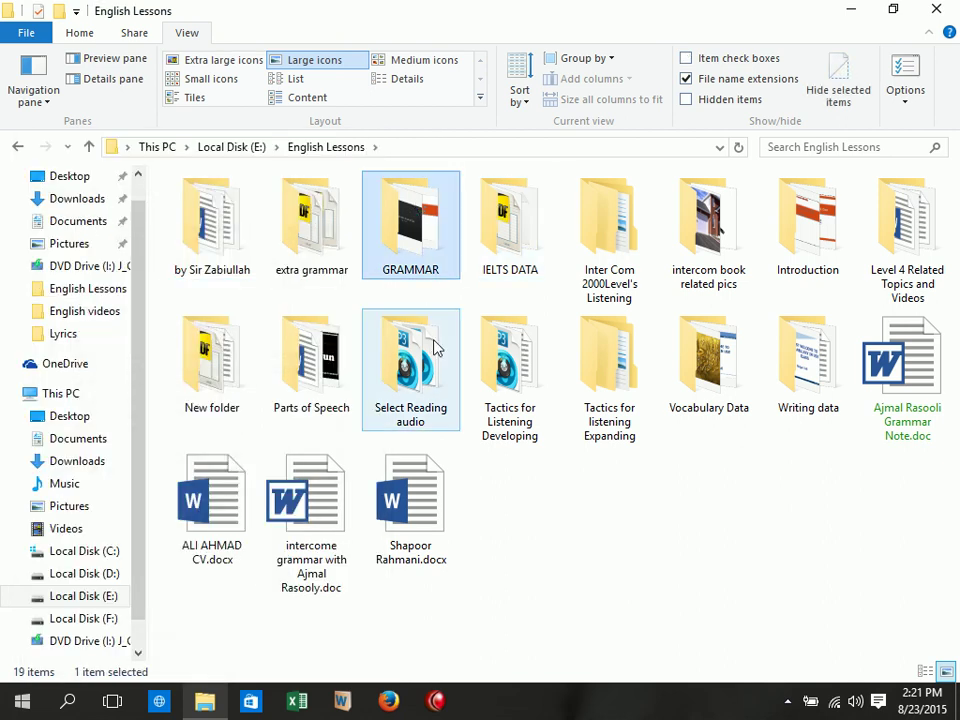
{"action": "left_click", "coordinate": [513, 353]}
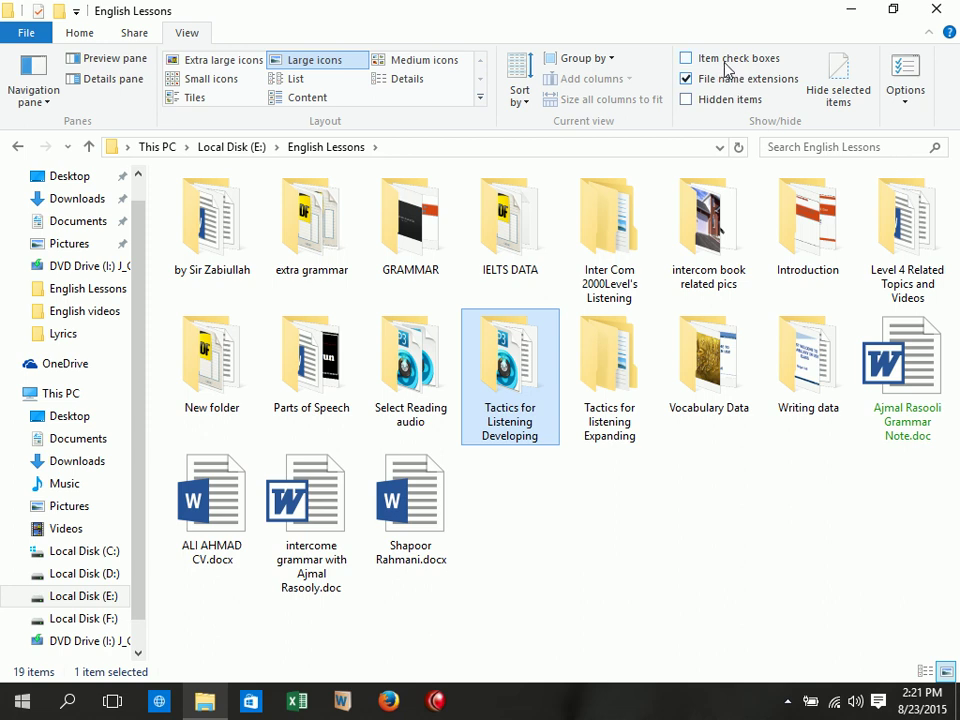
Turn item check boxes back on and try them on Inter Com 2000Level's Listening and intercom book related pics, ending with only Vocabulary Data selected
{"action": "left_click", "coordinate": [758, 60]}
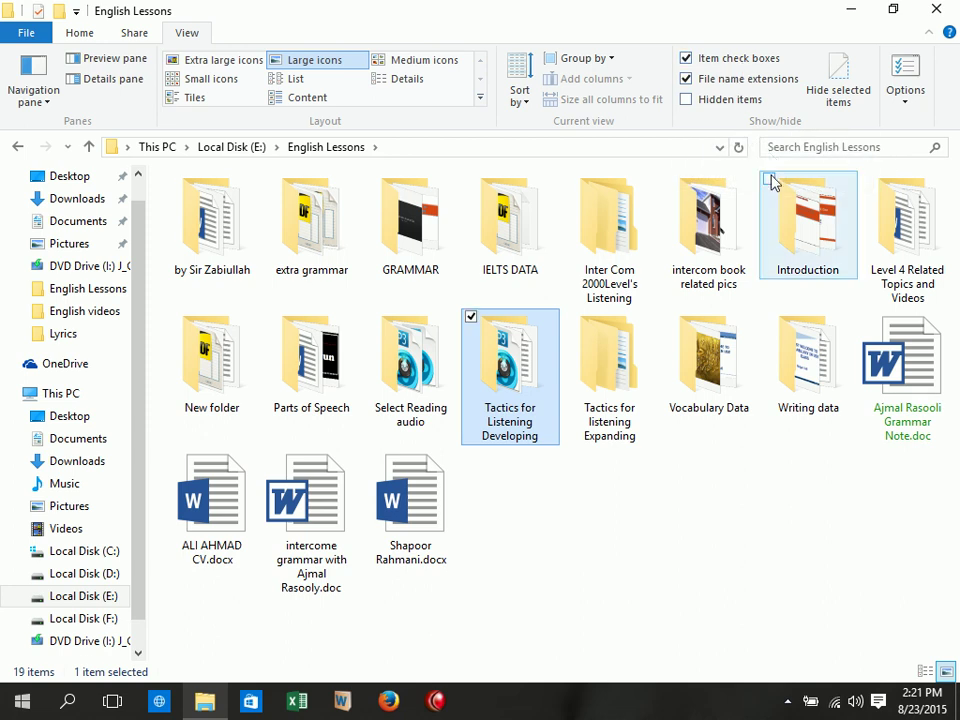
{"action": "left_click", "coordinate": [571, 181]}
{"action": "left_click", "coordinate": [671, 181]}
{"action": "left_click", "coordinate": [716, 345]}
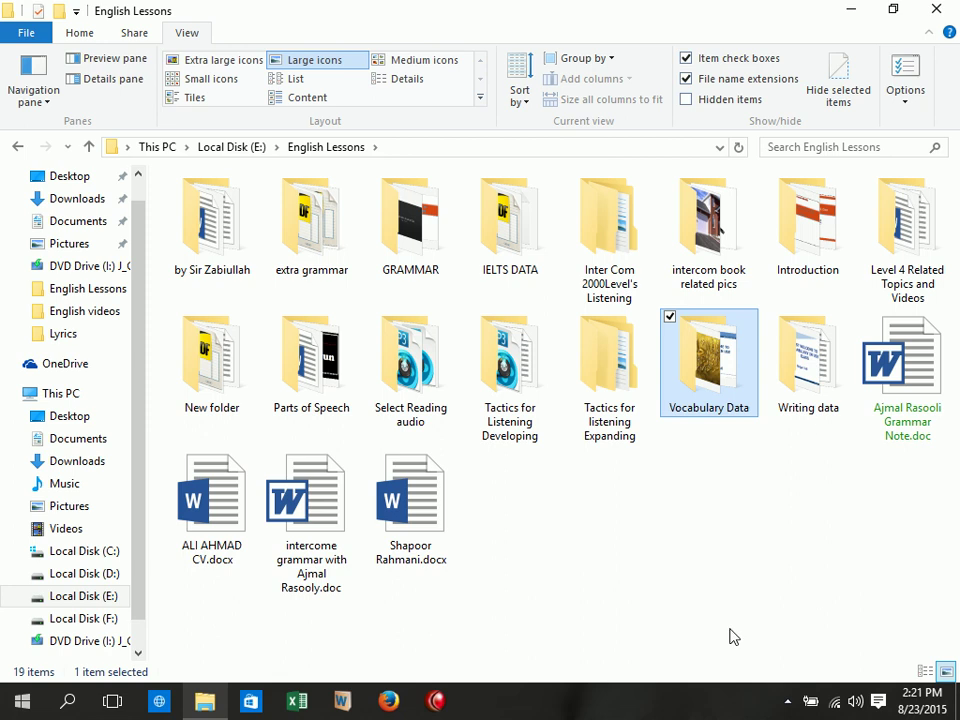
{"action": "left_click", "coordinate": [445, 703]}
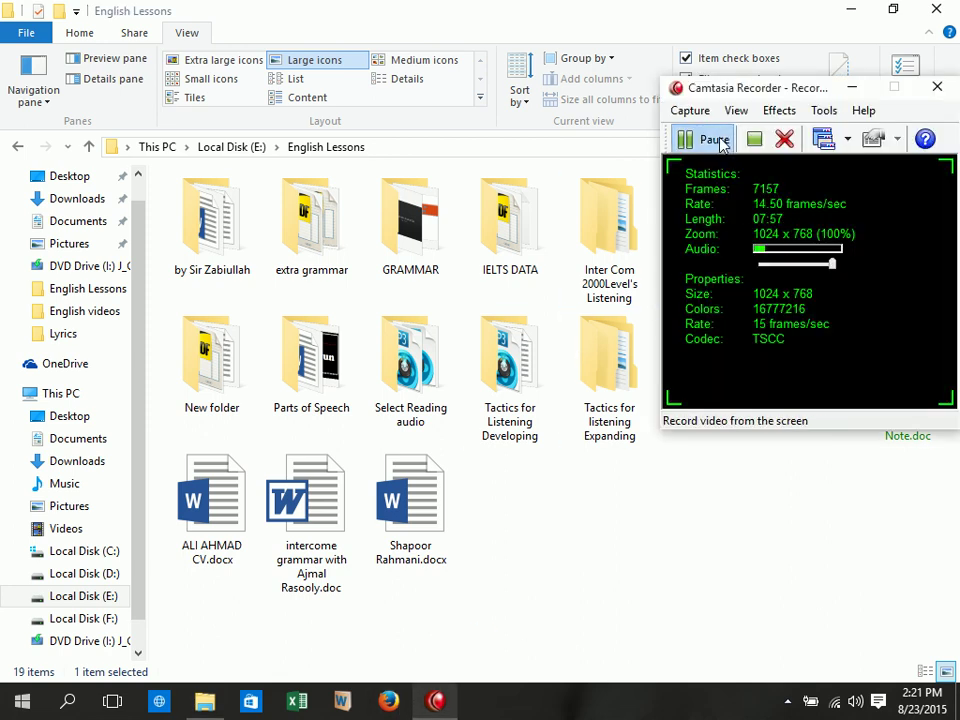
{"action": "left_click", "coordinate": [714, 139]}
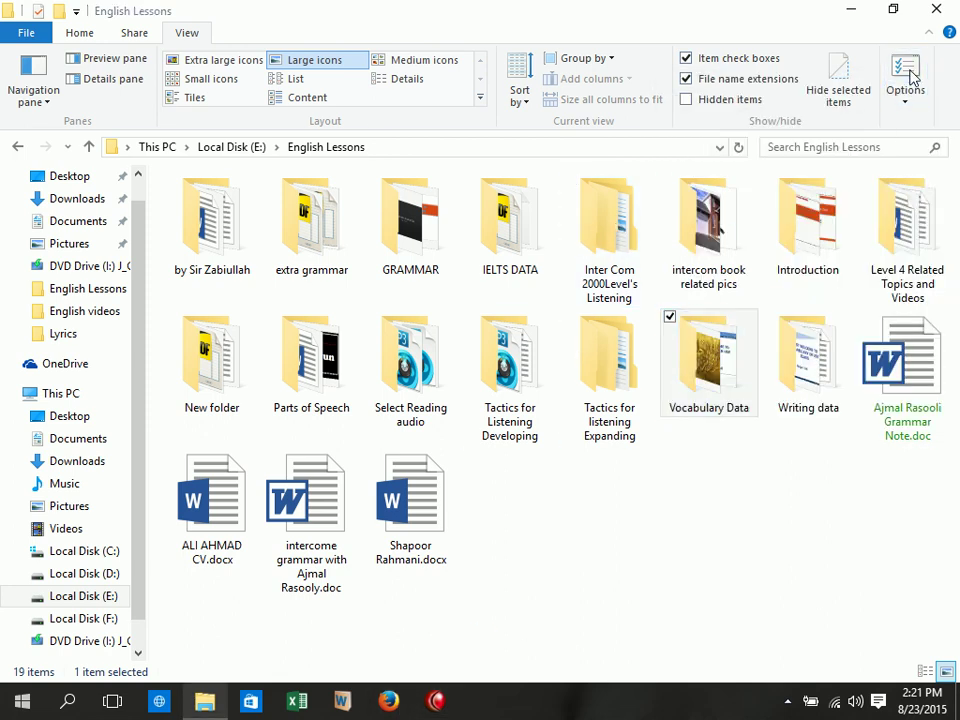
Open the advanced view settings in Folder Options and bring the Use Sharing Wizard option into view
{"action": "left_click", "coordinate": [906, 86]}
{"action": "left_click", "coordinate": [92, 182]}
{"action": "left_click_drag", "start_coordinate": [140, 150], "coordinate": [500, 5]}
{"action": "left_click_drag", "start_coordinate": [630, 192], "coordinate": [631, 300]}
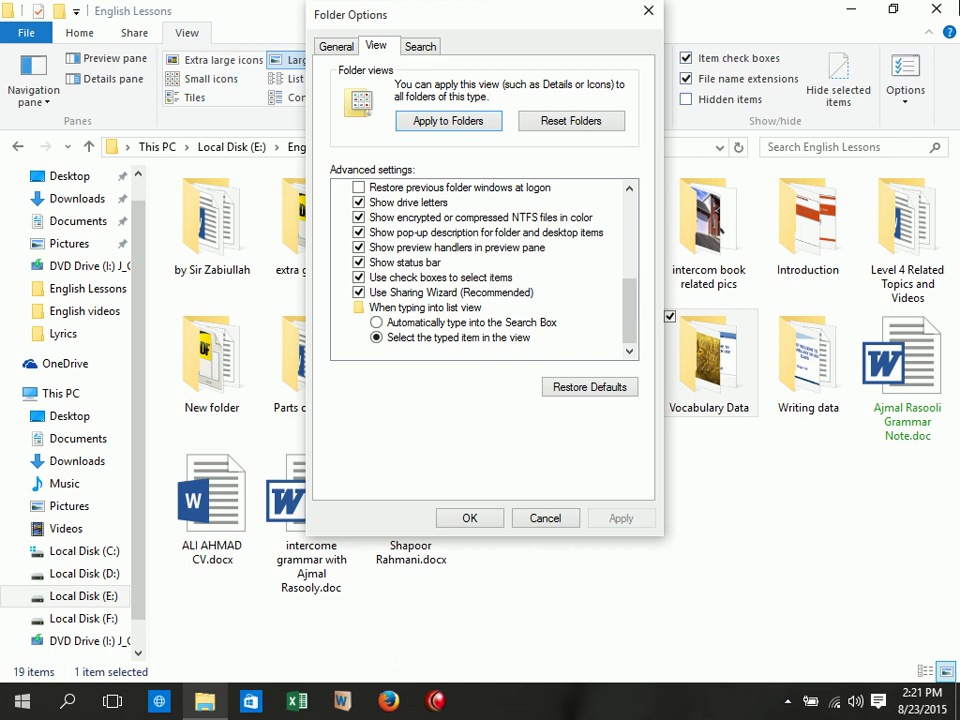
Open Paint and choose a thick line size for the brush
{"action": "key", "text": "super+r"}
{"action": "type", "text": "mspaint"}
{"action": "key", "text": "Return"}
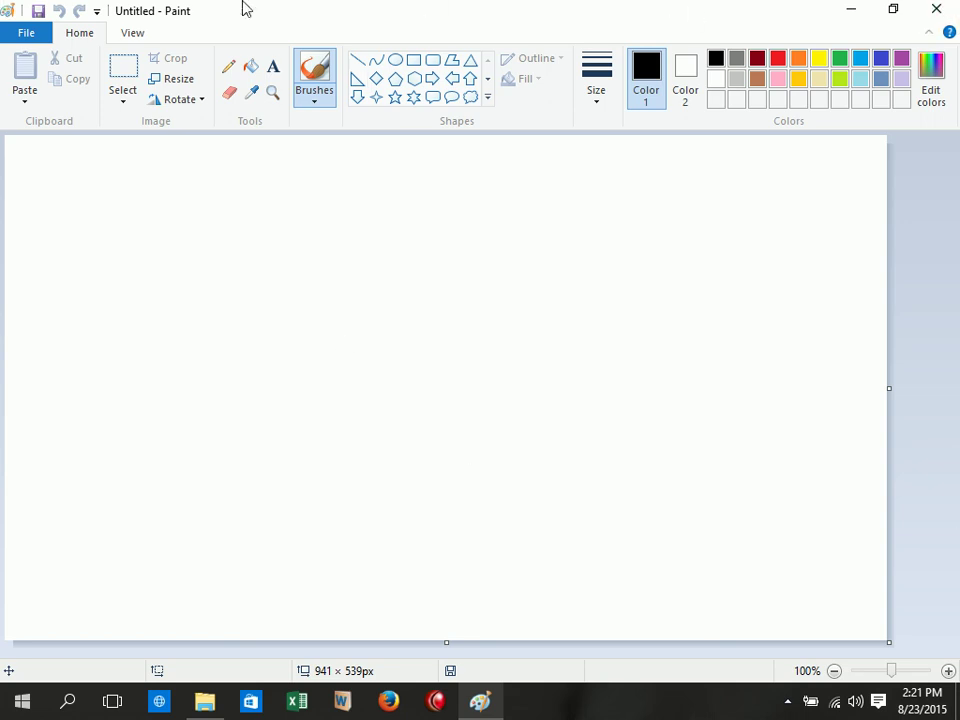
{"action": "left_click", "coordinate": [600, 105]}
{"action": "left_click", "coordinate": [615, 252]}
Sketch two computer monitors with triangular stands side by side on the canvas
{"action": "mouse_move", "coordinate": [157, 286]}
{"action": "left_mouse_down"}
{"action": "mouse_move", "coordinate": [133, 362]}
{"action": "mouse_move", "coordinate": [140, 314]}
{"action": "left_mouse_up"}
{"action": "left_click_drag", "start_coordinate": [187, 368], "coordinate": [163, 412]}
{"action": "mouse_move", "coordinate": [518, 288]}
{"action": "left_mouse_down"}
{"action": "mouse_move", "coordinate": [594, 326]}
{"action": "mouse_move", "coordinate": [480, 356]}
{"action": "left_mouse_up"}
{"action": "mouse_move", "coordinate": [523, 417]}
{"action": "left_mouse_down"}
{"action": "mouse_move", "coordinate": [540, 368]}
{"action": "mouse_move", "coordinate": [527, 386]}
{"action": "left_mouse_up"}
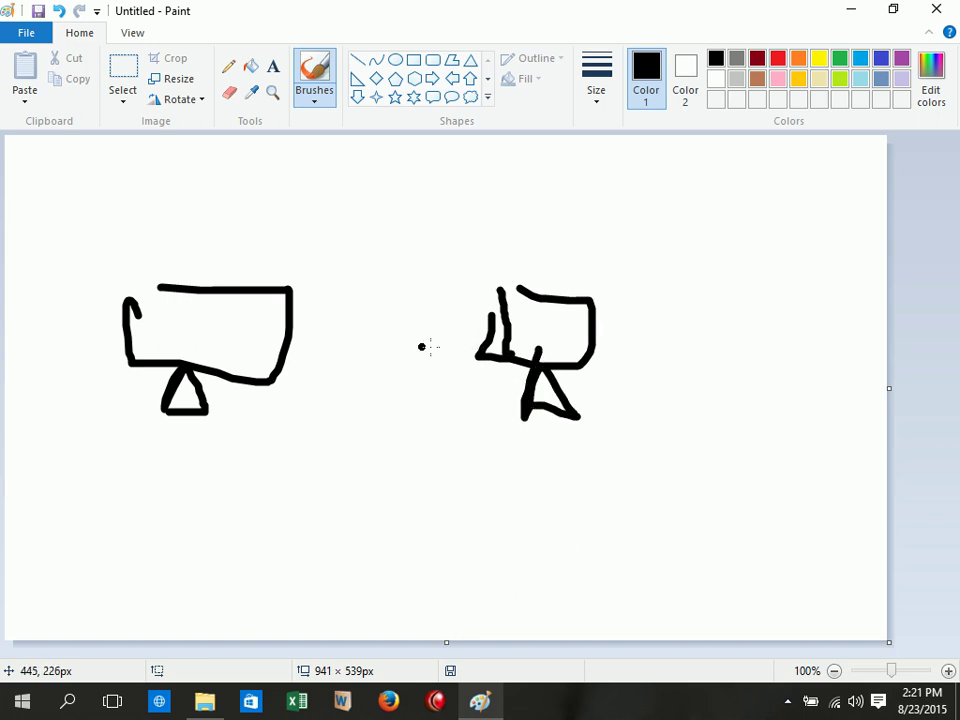
Draw curves connecting the two computers, sketch a circled folder under the first one, and handwrite "Shari" beside it
{"action": "mouse_move", "coordinate": [261, 277]}
{"action": "left_mouse_down"}
{"action": "mouse_move", "coordinate": [362, 201]}
{"action": "mouse_move", "coordinate": [570, 297]}
{"action": "left_mouse_up"}
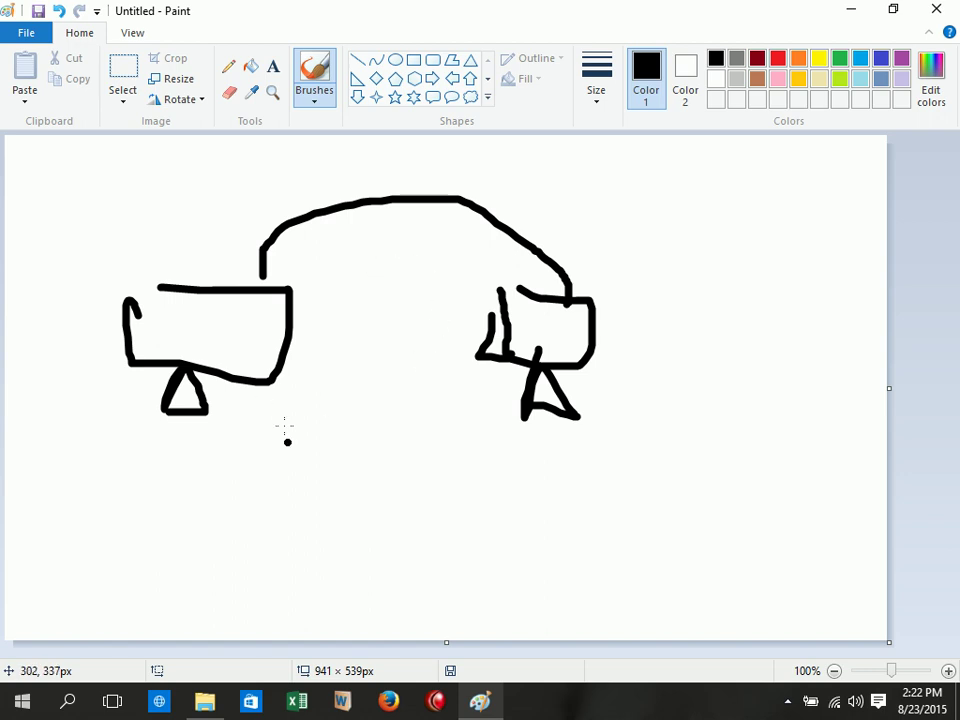
{"action": "mouse_move", "coordinate": [217, 461]}
{"action": "left_mouse_down"}
{"action": "mouse_move", "coordinate": [192, 508]}
{"action": "mouse_move", "coordinate": [286, 445]}
{"action": "mouse_move", "coordinate": [277, 452]}
{"action": "mouse_move", "coordinate": [530, 412]}
{"action": "mouse_move", "coordinate": [548, 368]}
{"action": "mouse_move", "coordinate": [497, 377]}
{"action": "left_mouse_up"}
{"action": "left_click_drag", "start_coordinate": [386, 517], "coordinate": [340, 565]}
{"action": "mouse_move", "coordinate": [425, 510]}
{"action": "left_mouse_down"}
{"action": "mouse_move", "coordinate": [415, 569]}
{"action": "mouse_move", "coordinate": [482, 561]}
{"action": "mouse_move", "coordinate": [490, 572]}
{"action": "mouse_move", "coordinate": [525, 575]}
{"action": "left_mouse_up"}
{"action": "left_click_drag", "start_coordinate": [545, 530], "coordinate": [556, 585]}
{"action": "left_click", "coordinate": [537, 510]}
{"action": "mouse_move", "coordinate": [292, 432]}
{"action": "left_mouse_down"}
{"action": "mouse_move", "coordinate": [321, 459]}
{"action": "mouse_move", "coordinate": [370, 218]}
{"action": "mouse_move", "coordinate": [583, 300]}
{"action": "mouse_move", "coordinate": [551, 316]}
{"action": "left_mouse_up"}
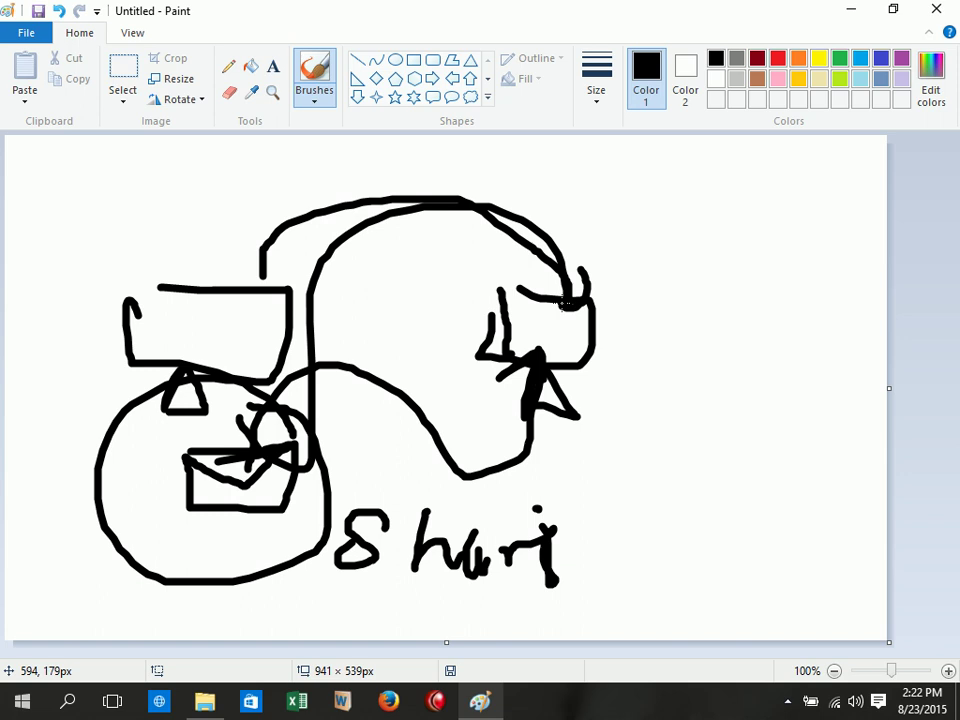
Close Paint without saving the drawing and dismiss Folder Options without changes
{"action": "key", "text": "alt+F4"}
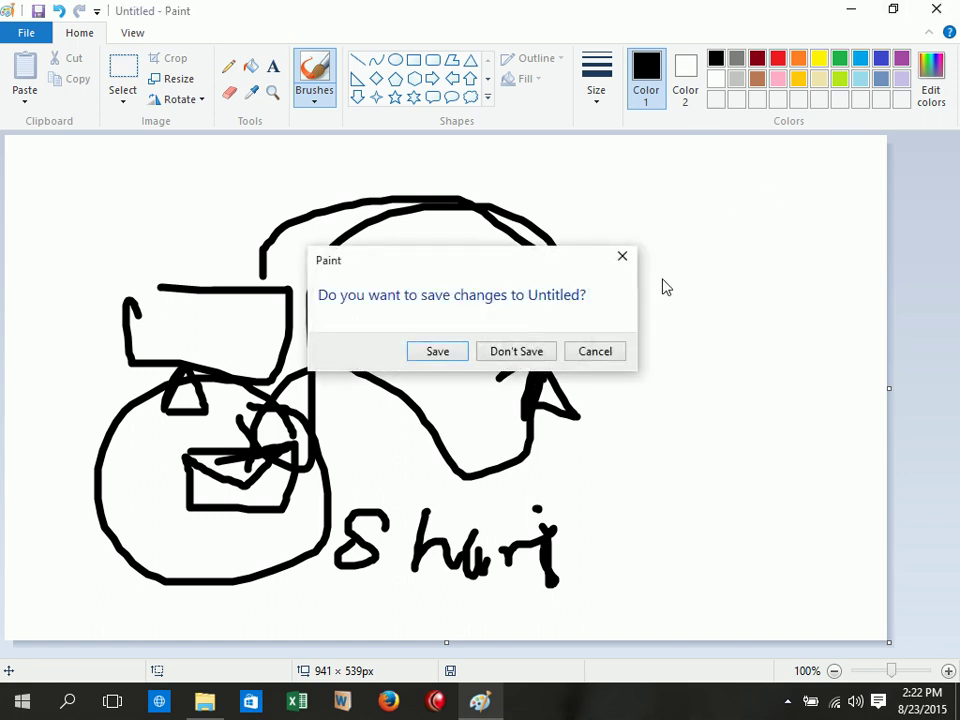
{"action": "left_click", "coordinate": [517, 352]}
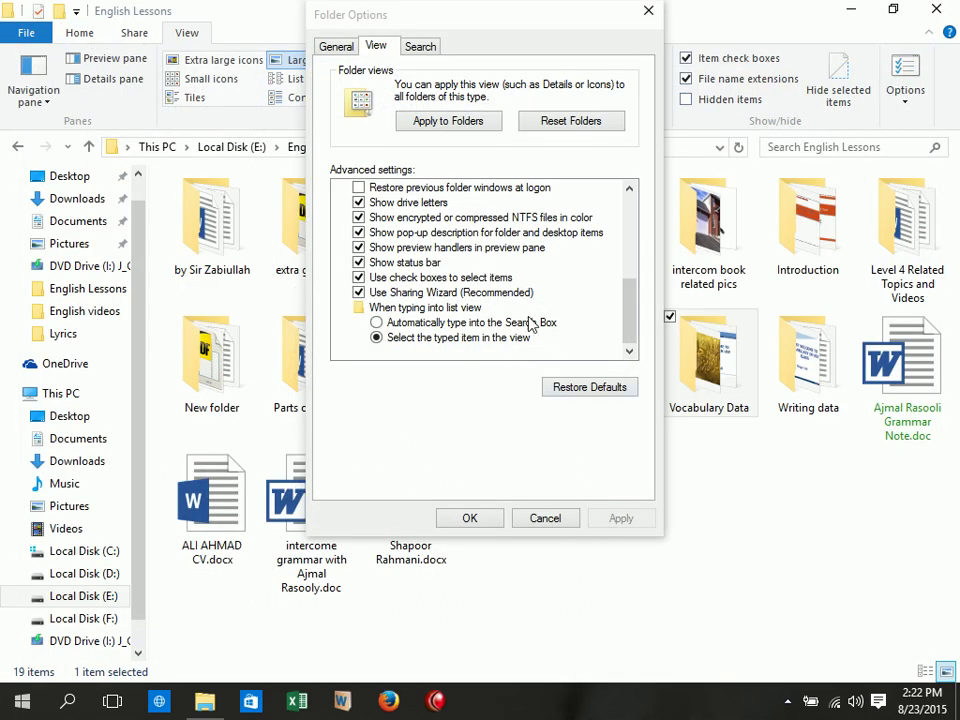
{"action": "left_click", "coordinate": [547, 518]}
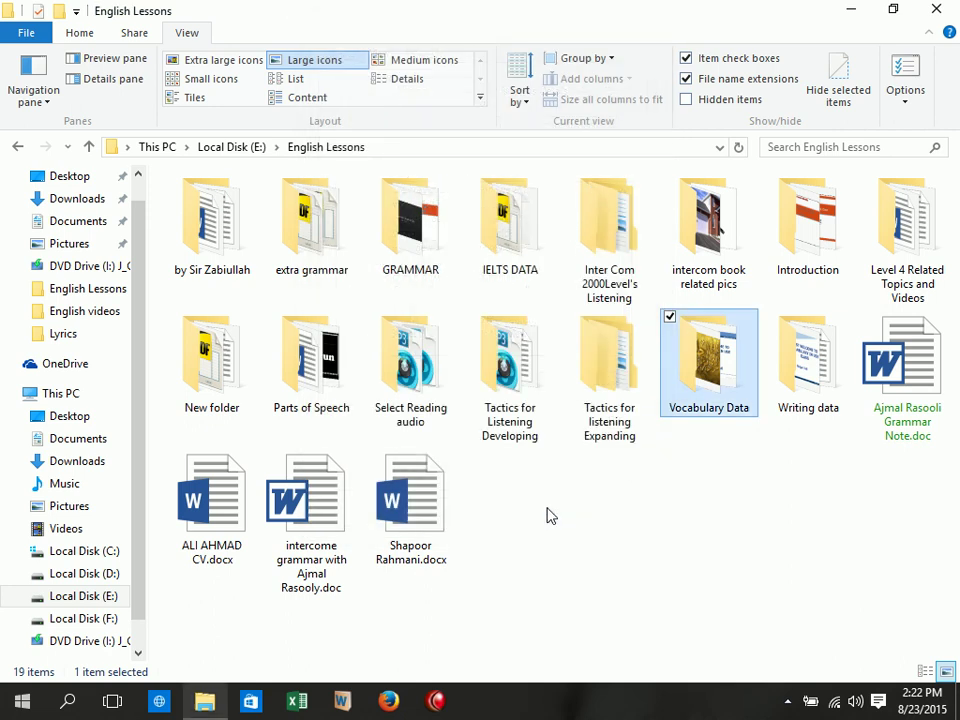
Try sharing Tactics for listening Expanding with specific people, setting the listed account's permission level to Read, and cancel the sharing dialog
{"action": "right_click", "coordinate": [608, 341]}
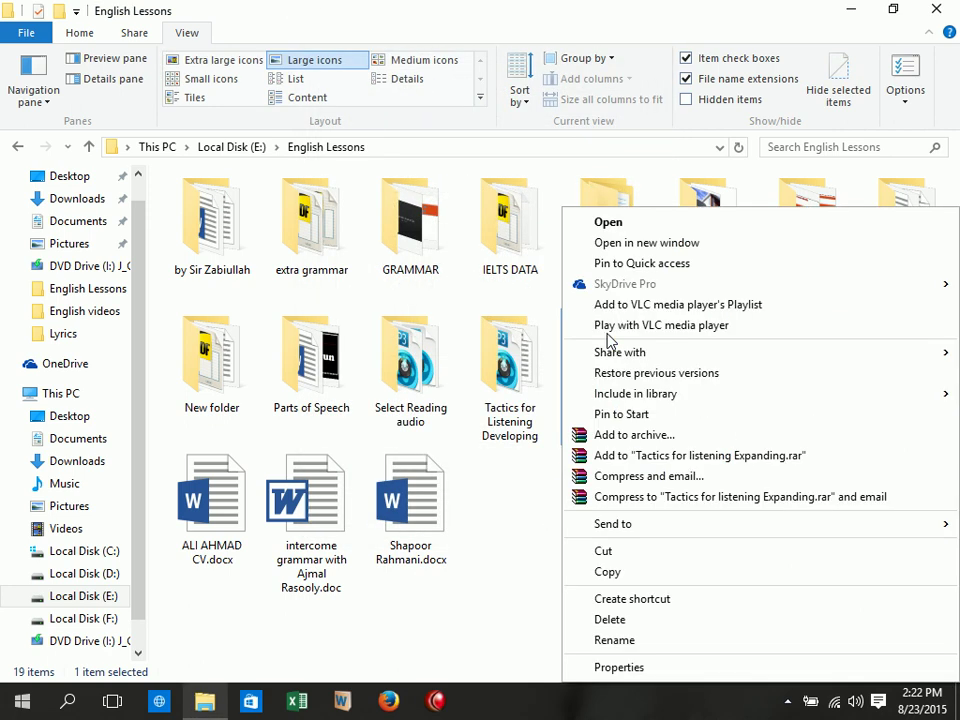
{"action": "mouse_move", "coordinate": [650, 358]}
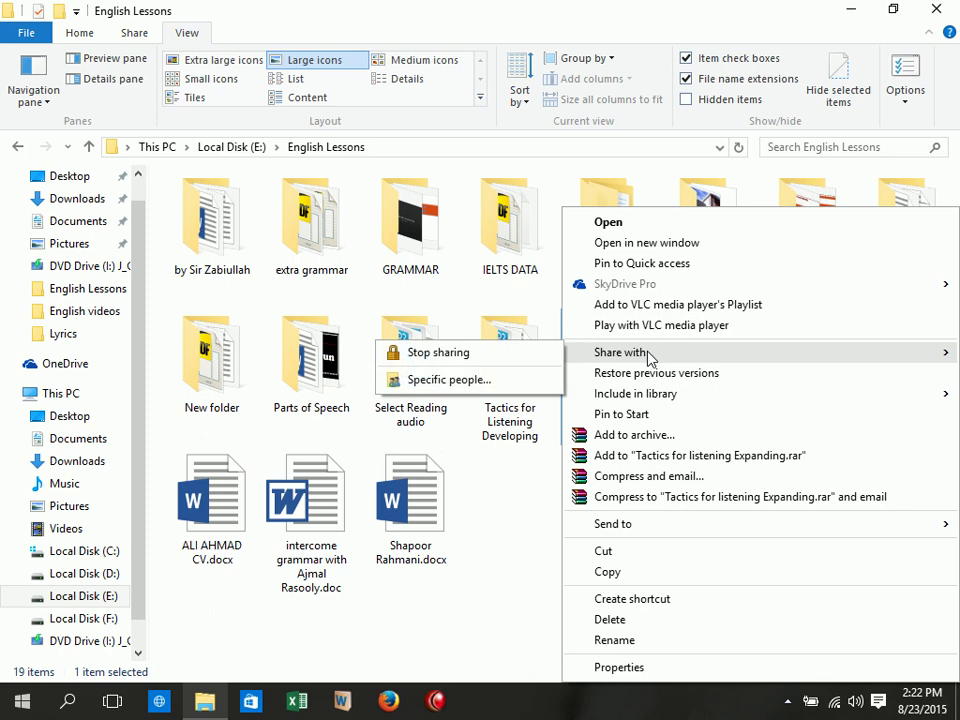
{"action": "left_click", "coordinate": [453, 385]}
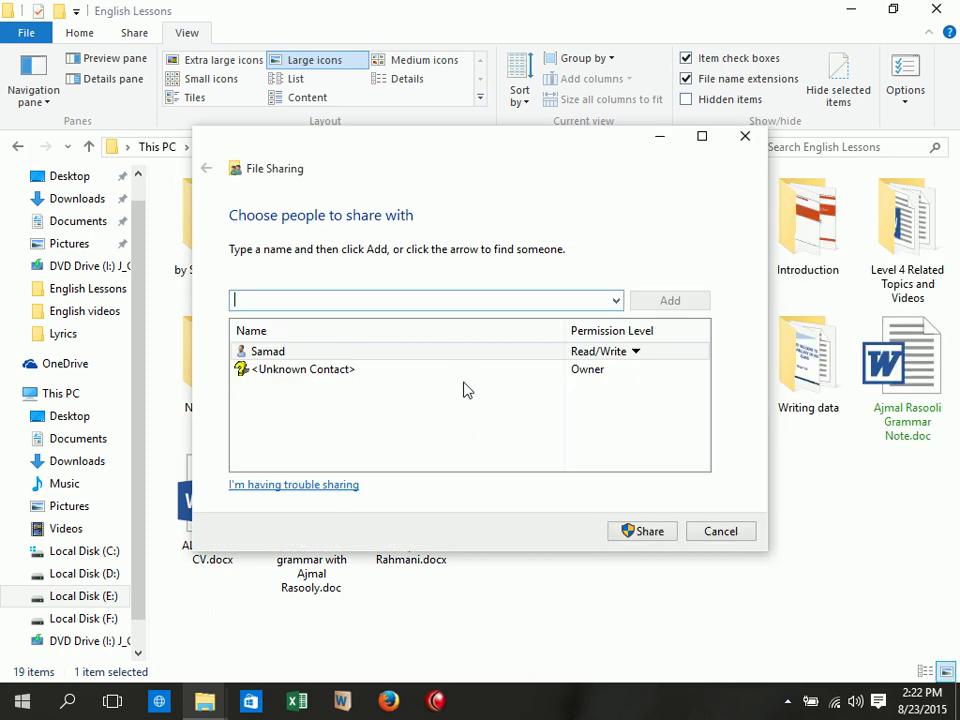
{"action": "left_click", "coordinate": [546, 355]}
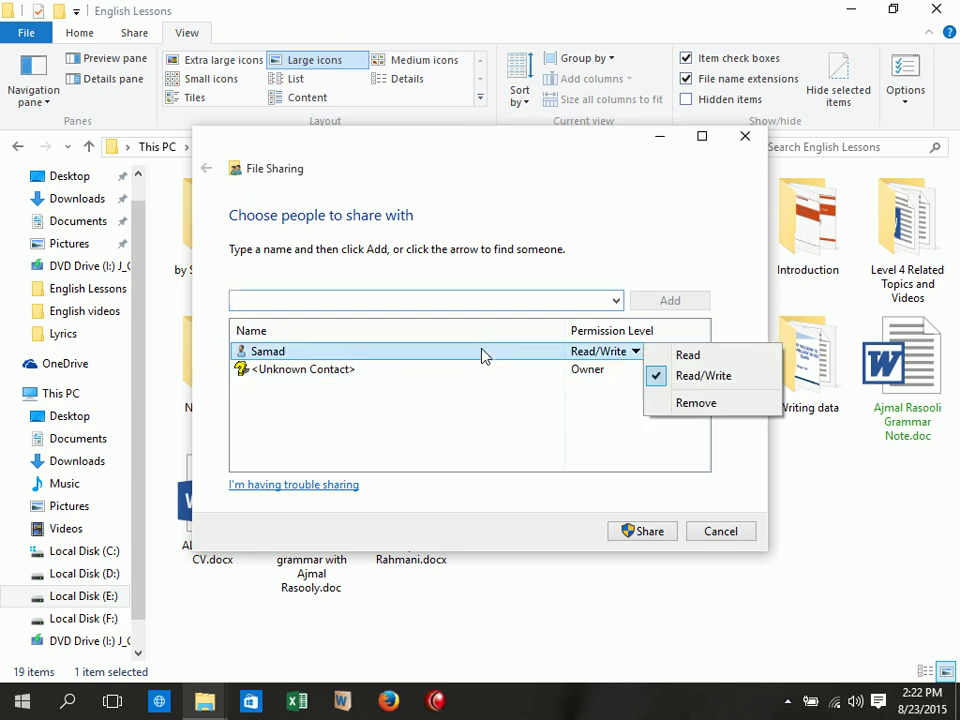
{"action": "left_click", "coordinate": [707, 358]}
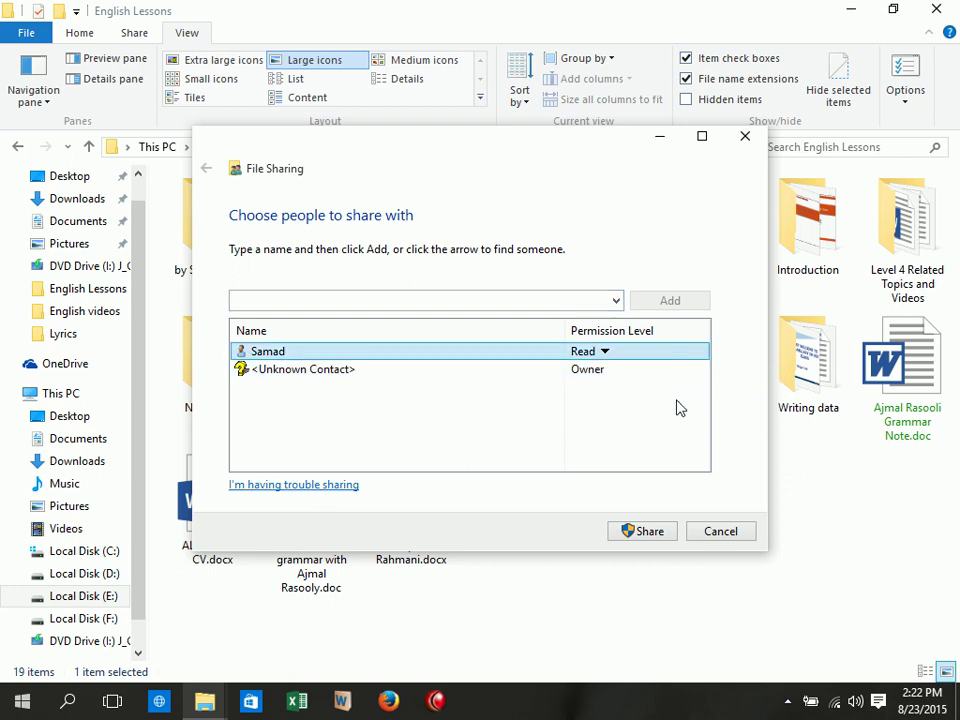
{"action": "left_click", "coordinate": [733, 535]}
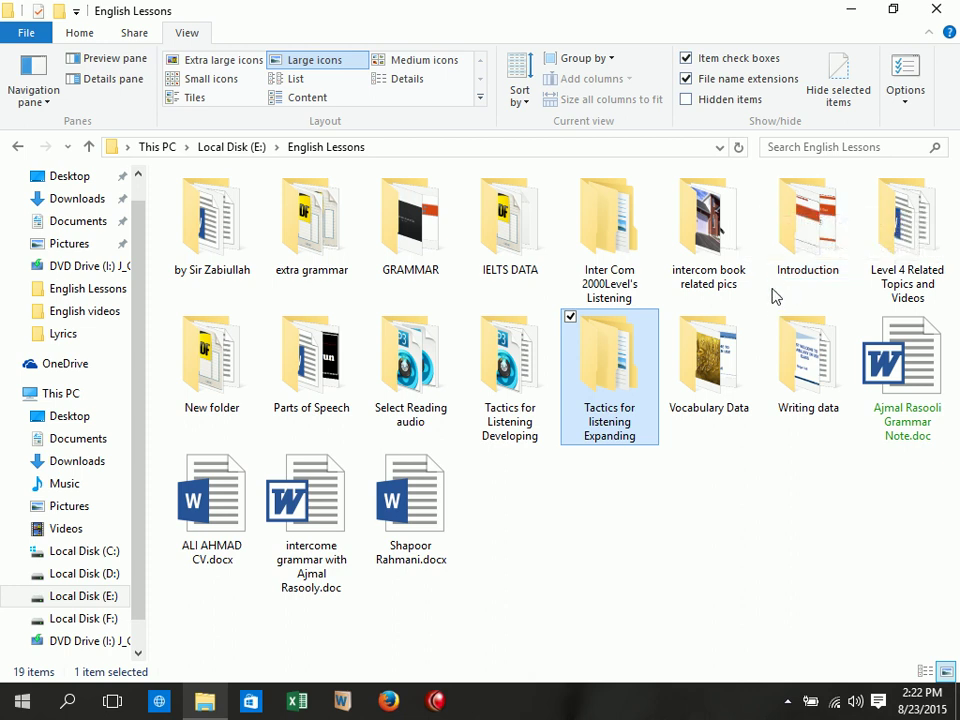
Turn off Use Sharing Wizard (Recommended) in the advanced folder settings
{"action": "left_click", "coordinate": [905, 75]}
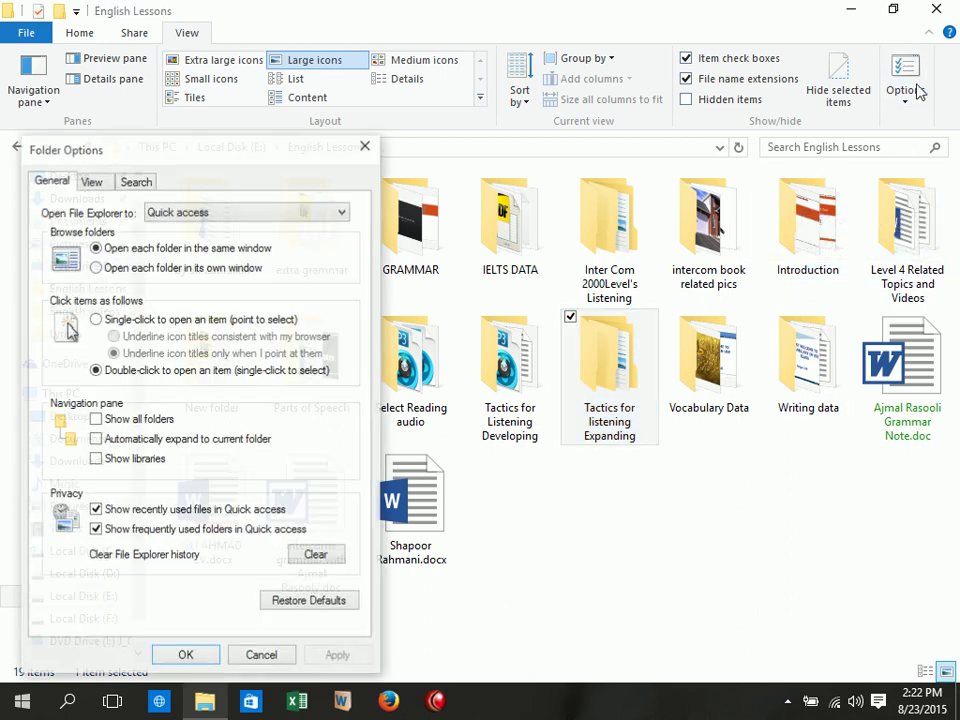
{"action": "left_click", "coordinate": [92, 184]}
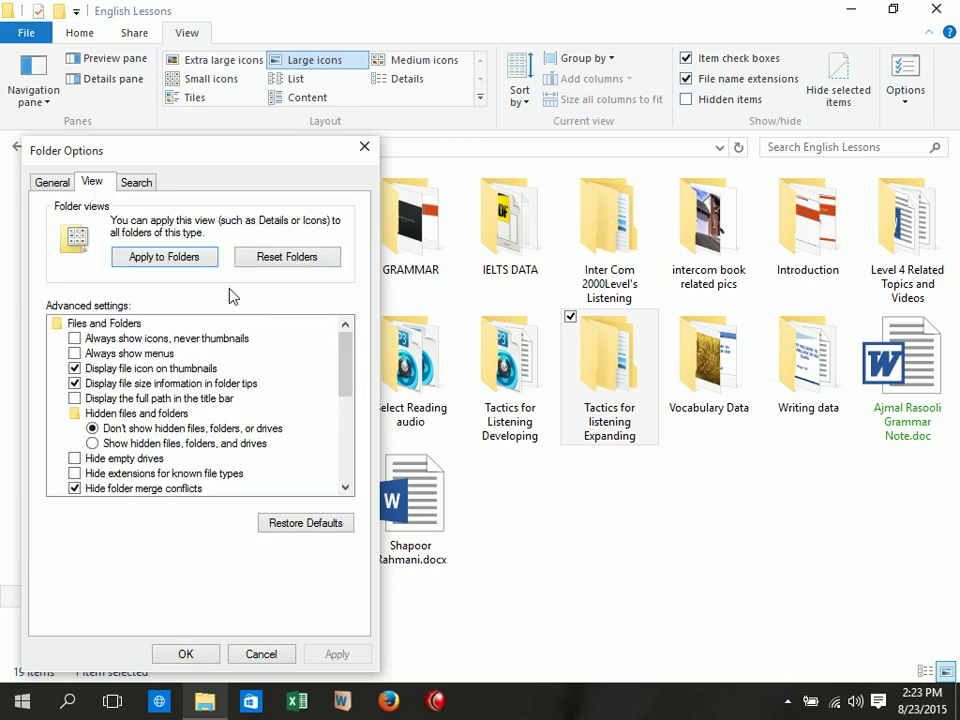
{"action": "left_click_drag", "start_coordinate": [350, 345], "coordinate": [365, 457]}
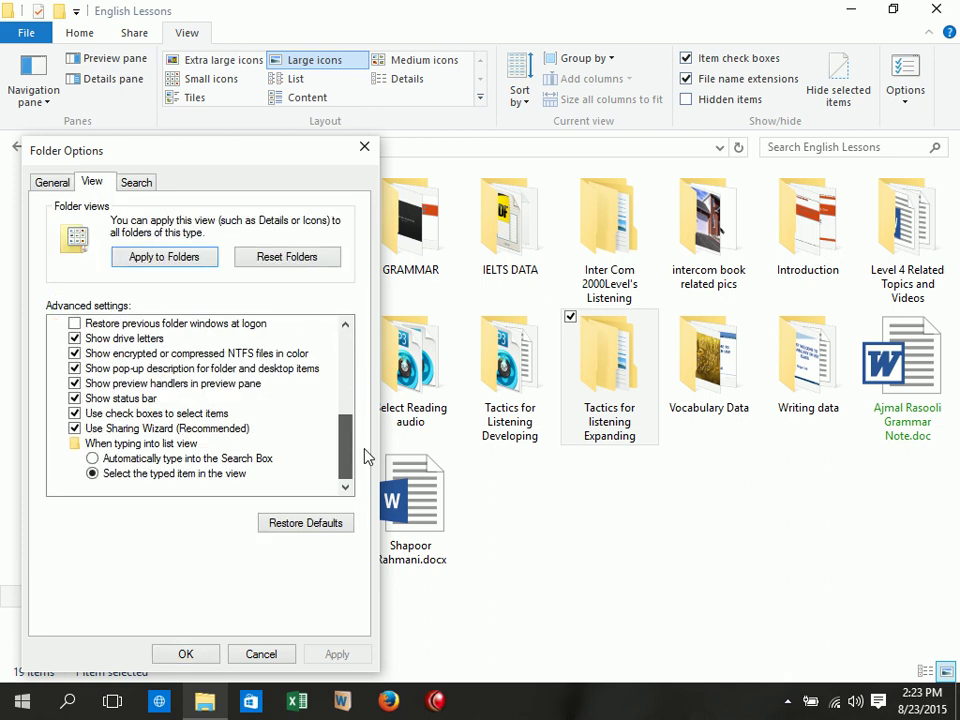
{"action": "left_click", "coordinate": [155, 428]}
{"action": "left_click", "coordinate": [187, 655]}
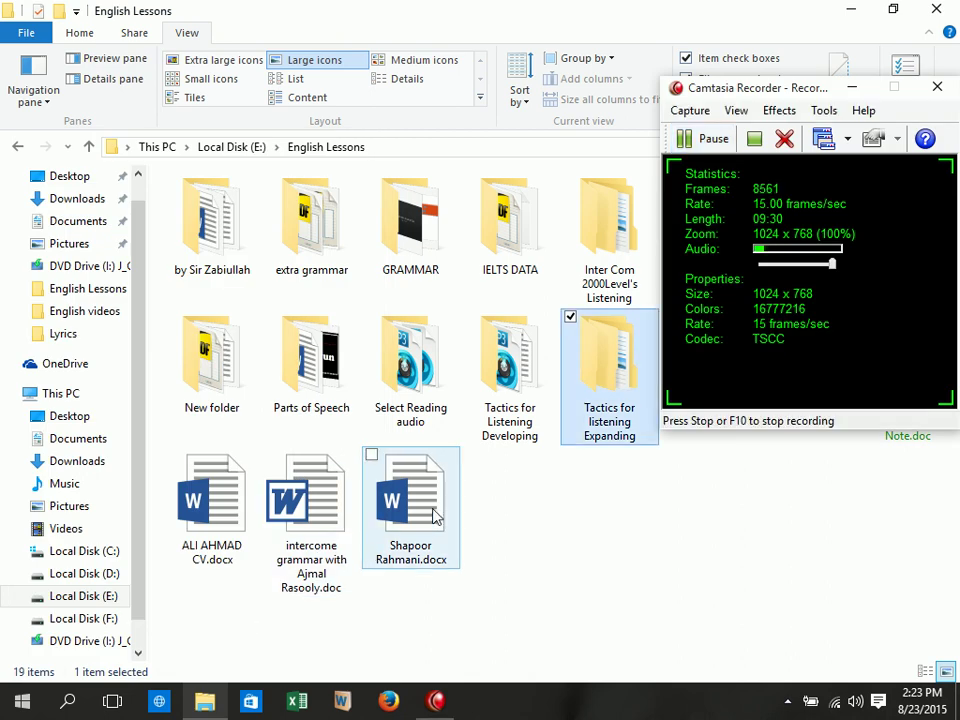
{"action": "left_click", "coordinate": [856, 89]}
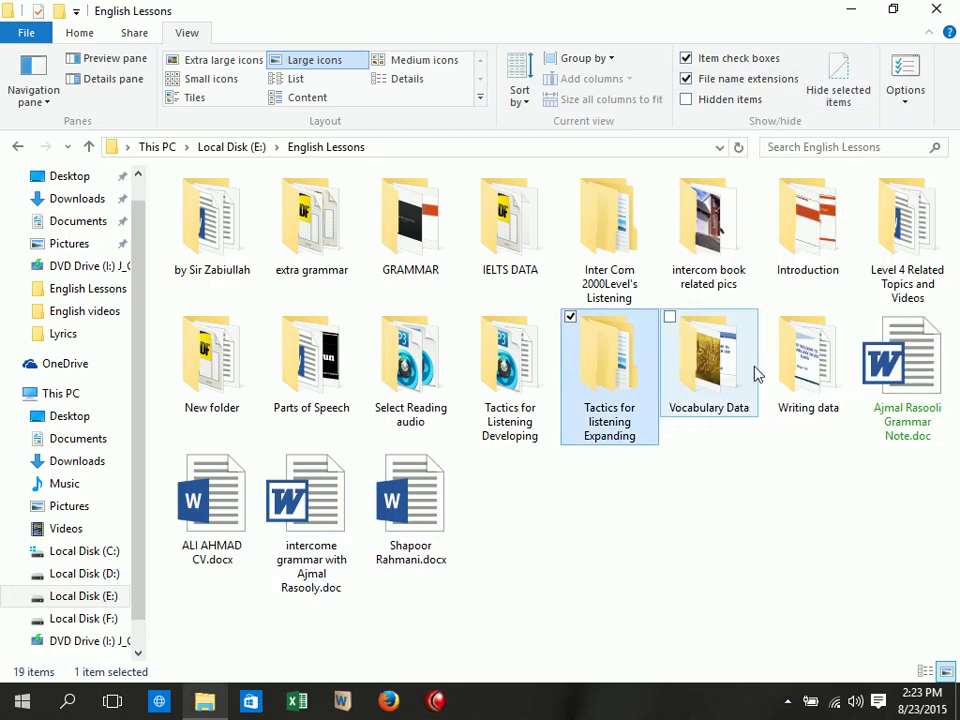
Check the sharing choices offered for the intercom book related pics folder, choosing none of them
{"action": "right_click", "coordinate": [707, 232]}
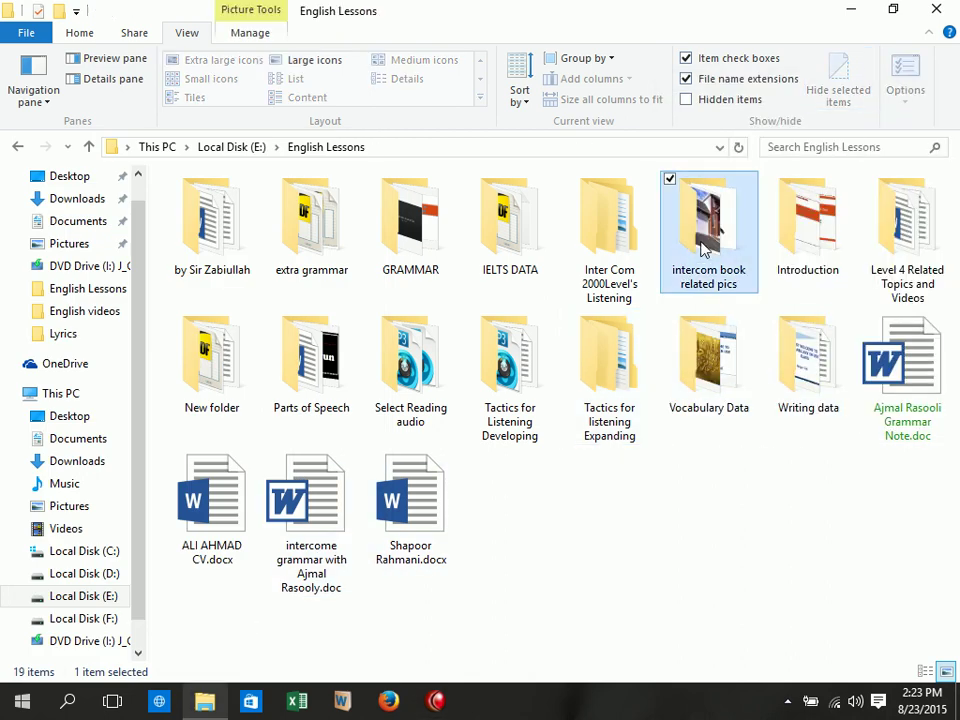
{"action": "mouse_move", "coordinate": [675, 355]}
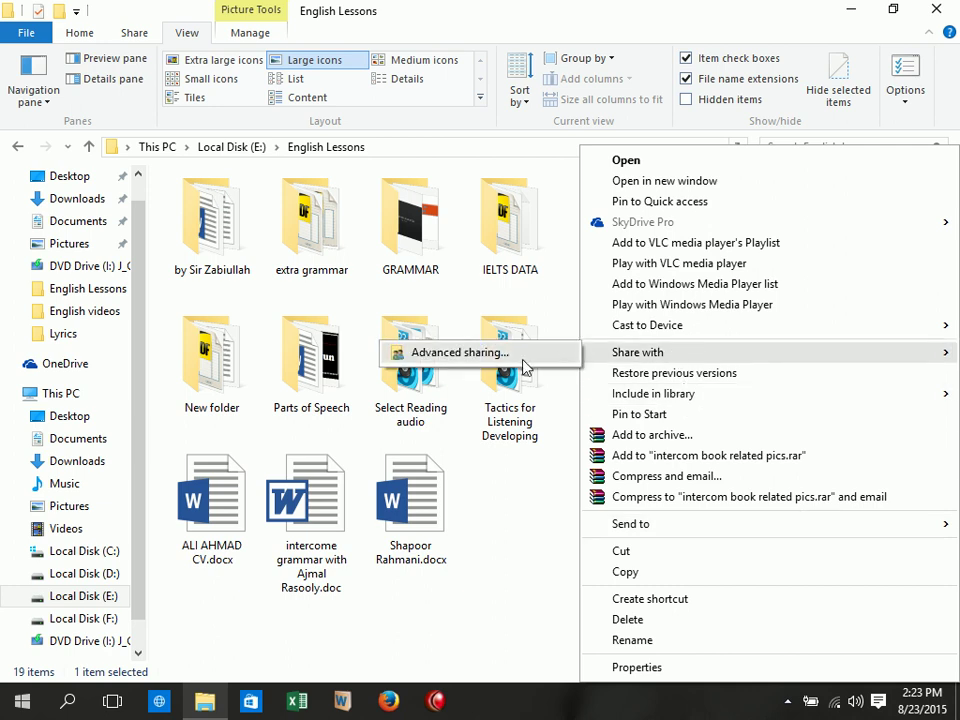
{"action": "key", "text": "Escape"}
{"action": "key", "text": "Escape"}
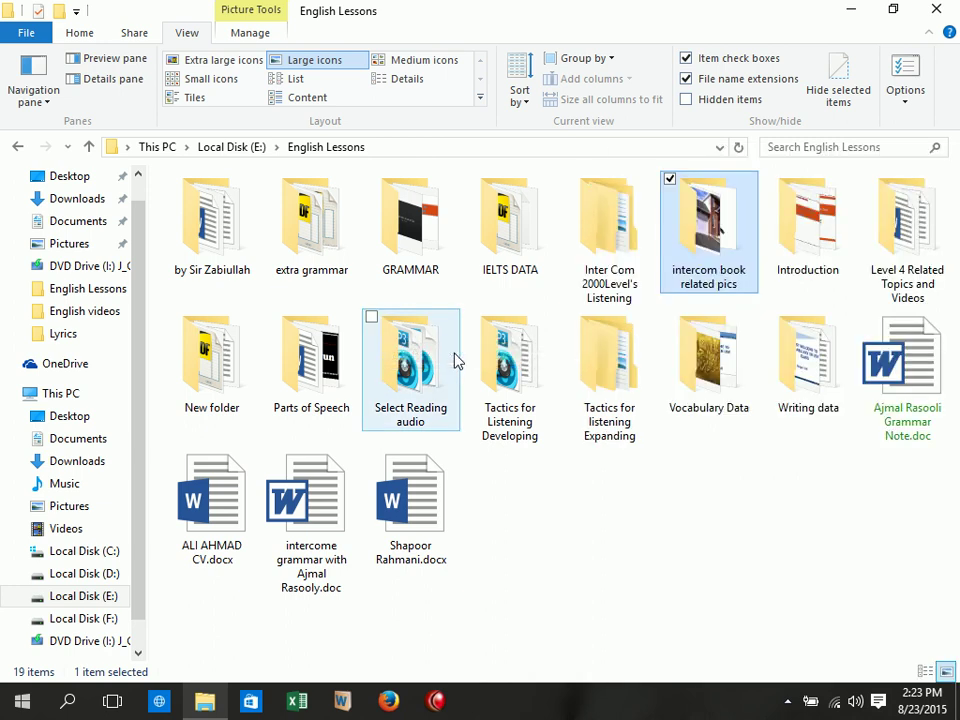
Try enabling Share this folder in the Advanced Sharing settings of intercom book related pics, cancel, and close its properties
{"action": "key", "text": "alt+Return"}
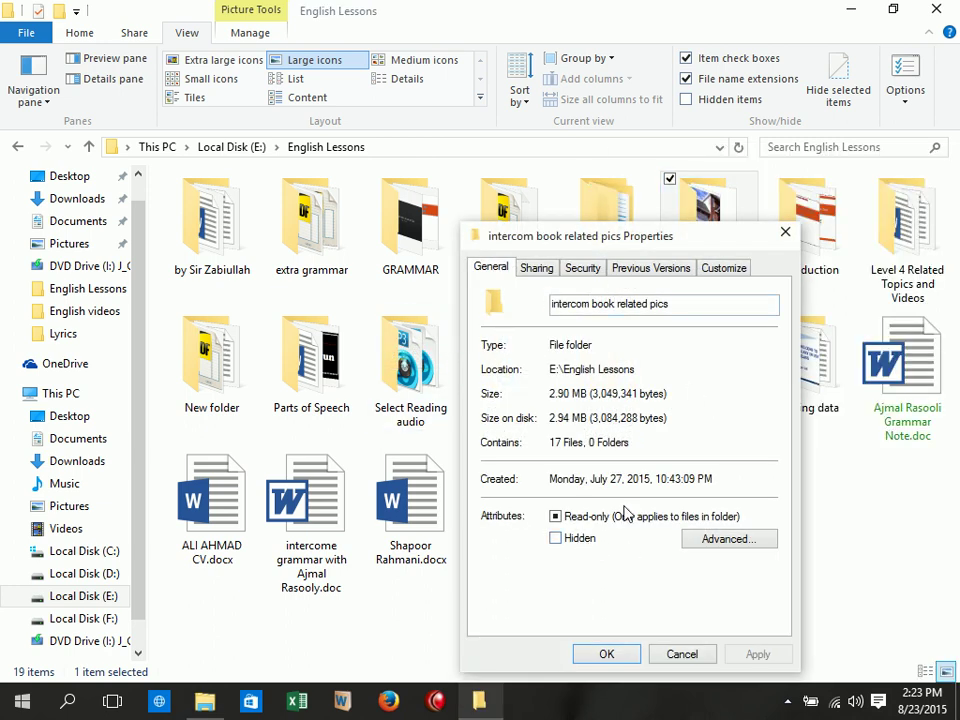
{"action": "left_click", "coordinate": [530, 271]}
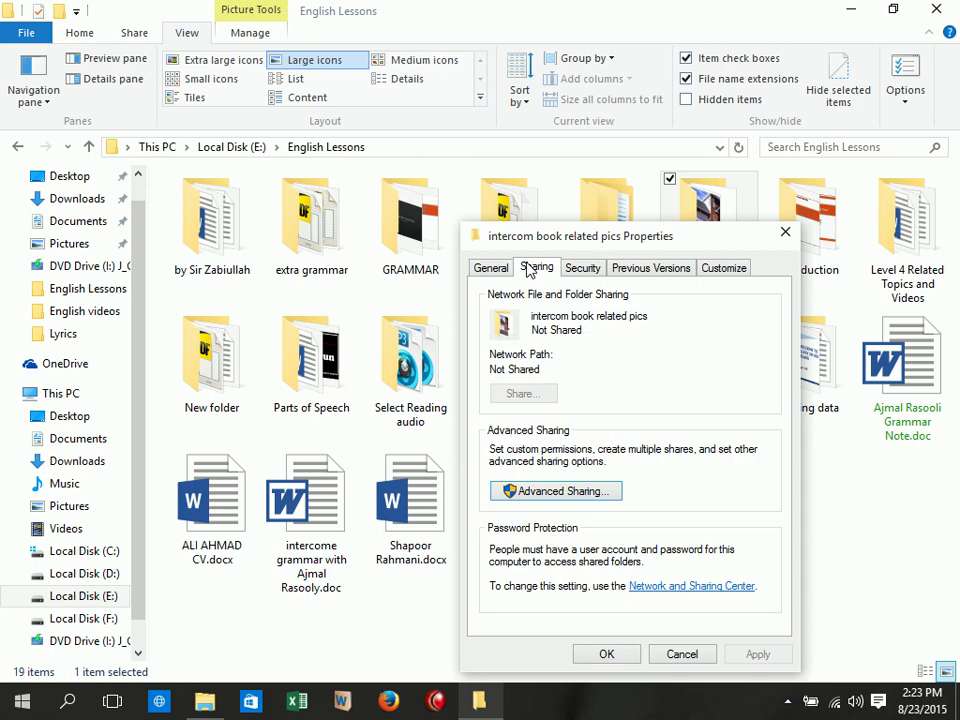
{"action": "left_click", "coordinate": [525, 491]}
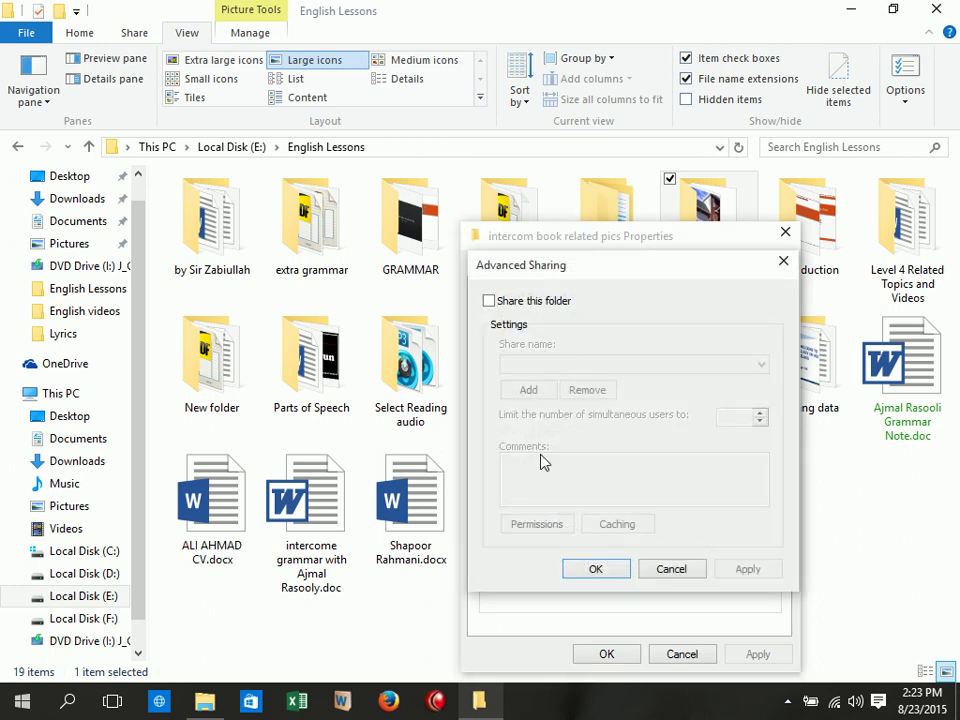
{"action": "left_click", "coordinate": [518, 302]}
{"action": "left_click", "coordinate": [671, 568]}
{"action": "left_click", "coordinate": [610, 655]}
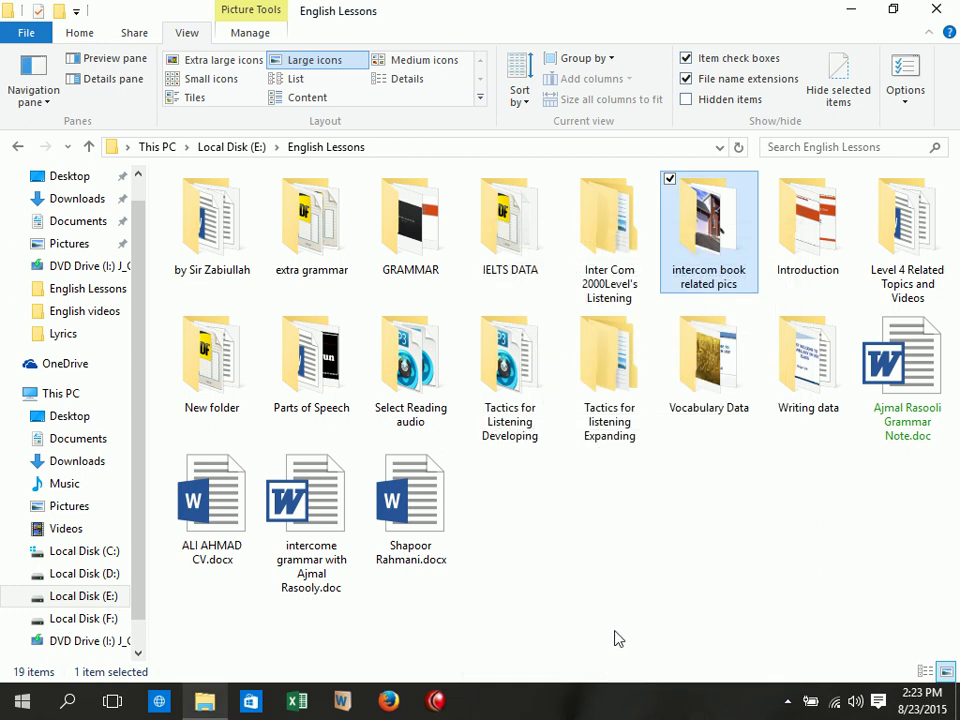
View the Advanced Sharing settings of the Inter Com 2000Level's Listening folder and close its properties without making changes
{"action": "left_click", "coordinate": [618, 258]}
{"action": "right_click", "coordinate": [618, 258]}
{"action": "mouse_move", "coordinate": [634, 356]}
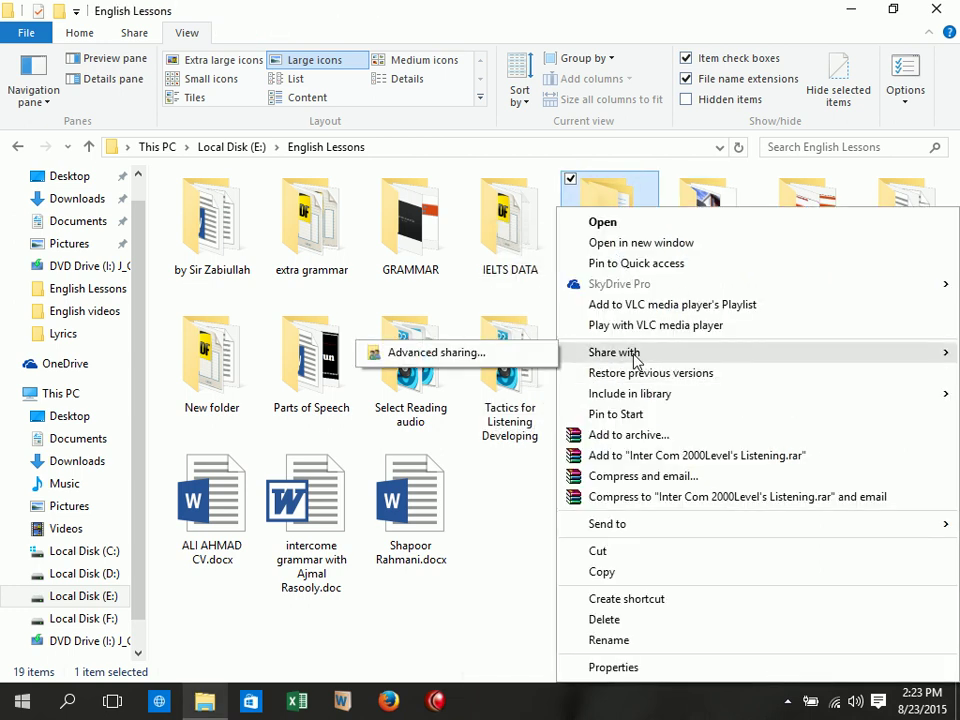
{"action": "left_click", "coordinate": [503, 356]}
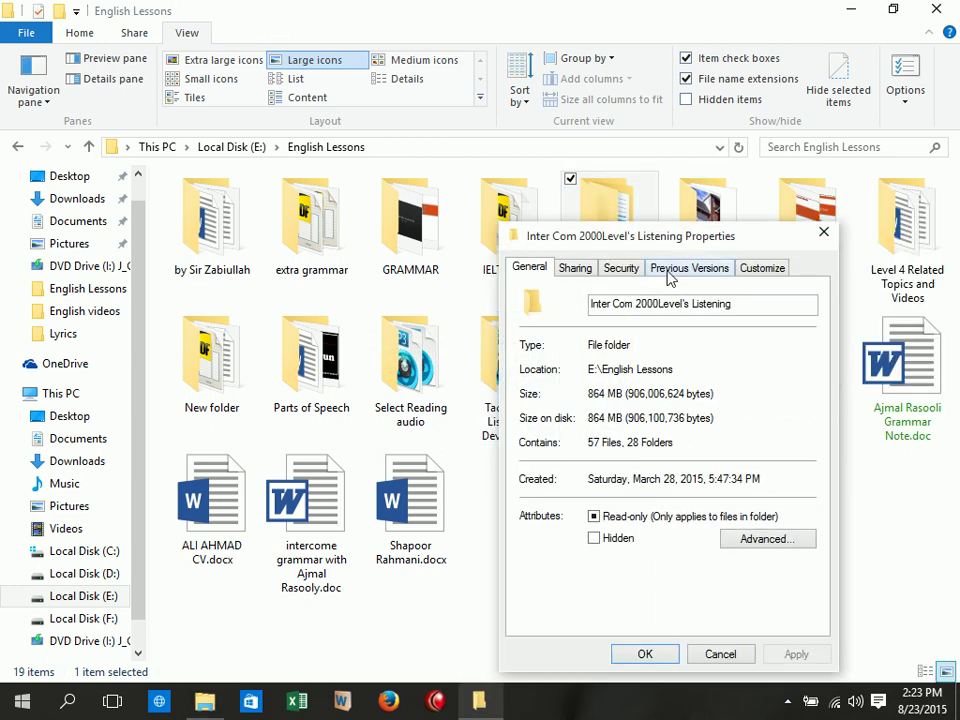
{"action": "left_click", "coordinate": [575, 268]}
{"action": "left_click", "coordinate": [649, 497]}
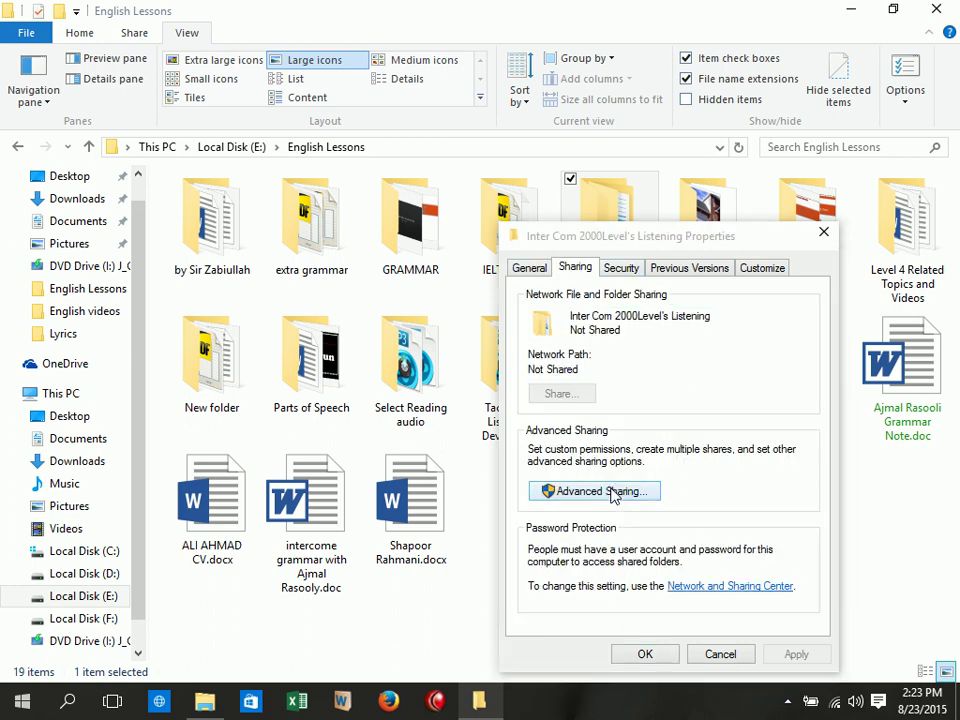
{"action": "left_click", "coordinate": [713, 572]}
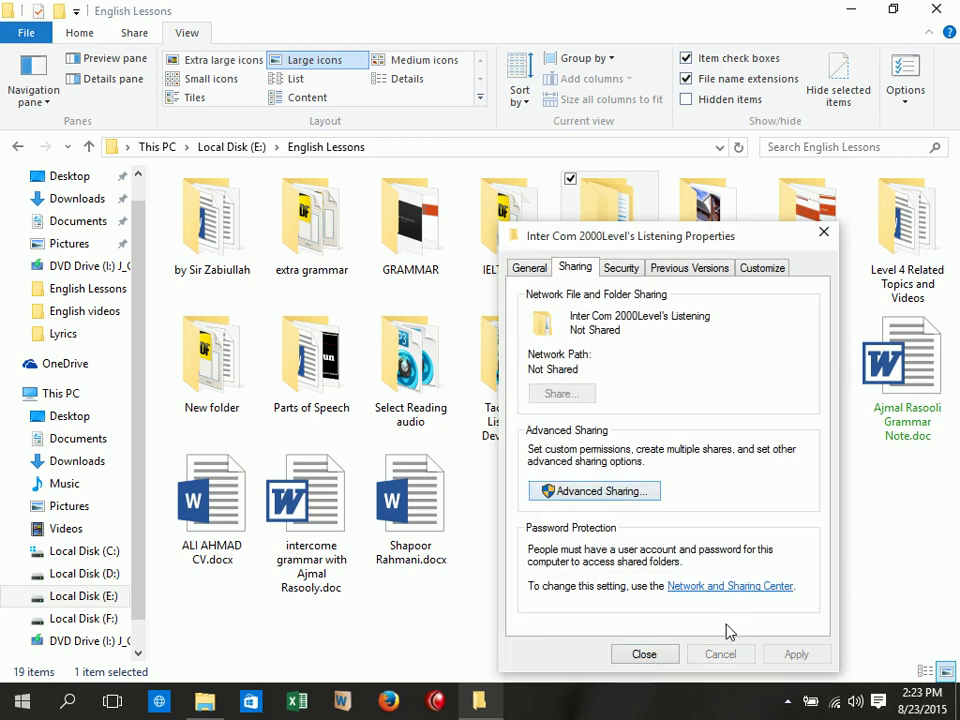
{"action": "left_click", "coordinate": [643, 653]}
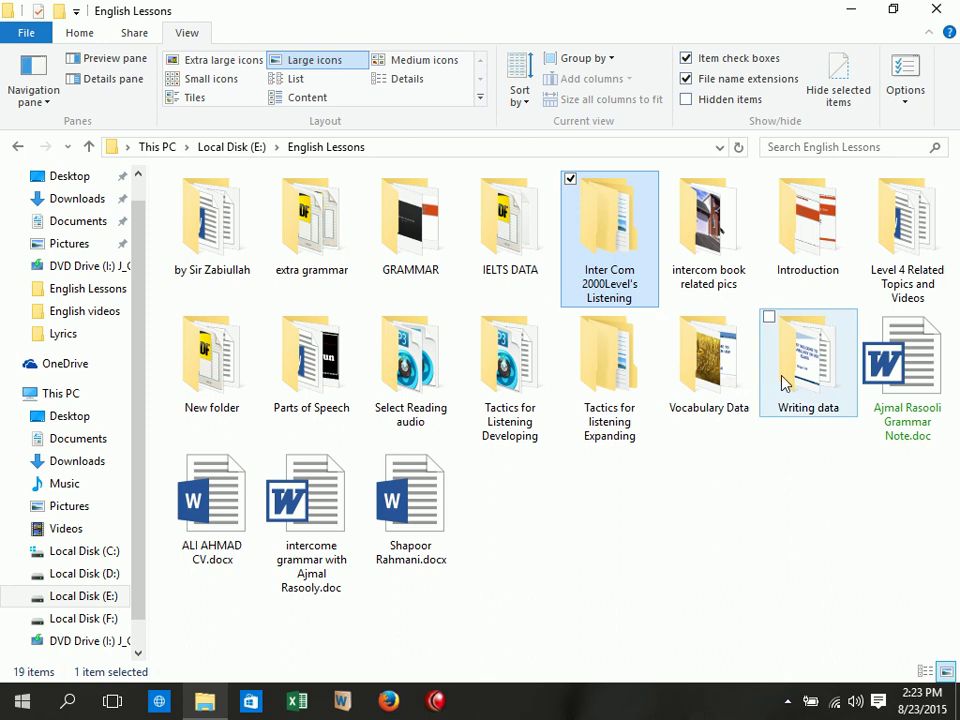
Turn on Use Sharing Wizard (Recommended) in the advanced folder settings and confirm the change
{"action": "left_click", "coordinate": [905, 75]}
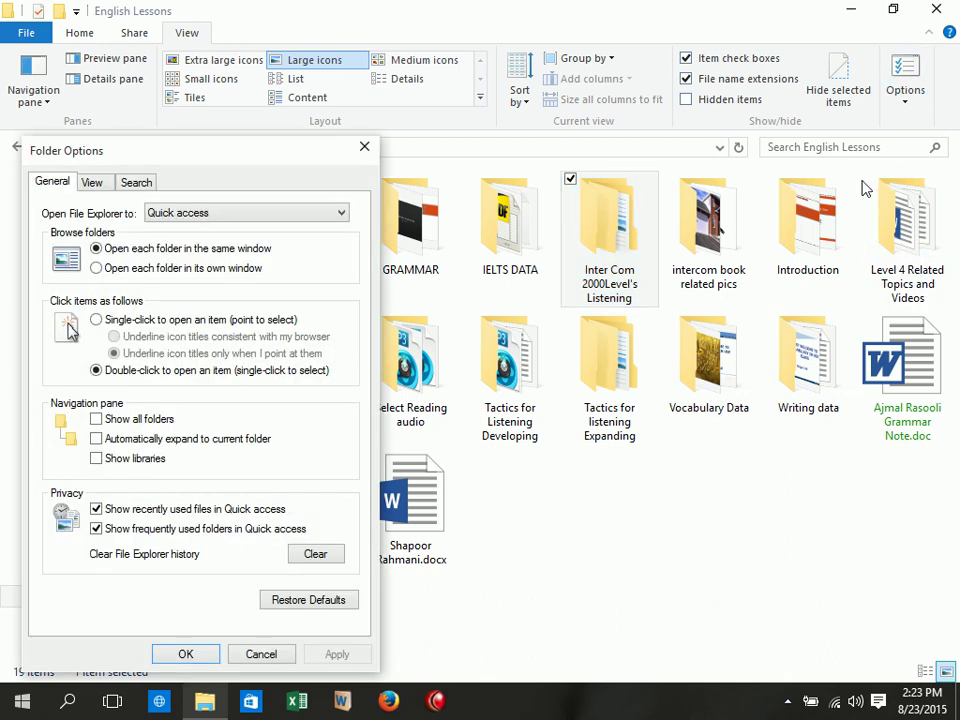
{"action": "left_click", "coordinate": [96, 183]}
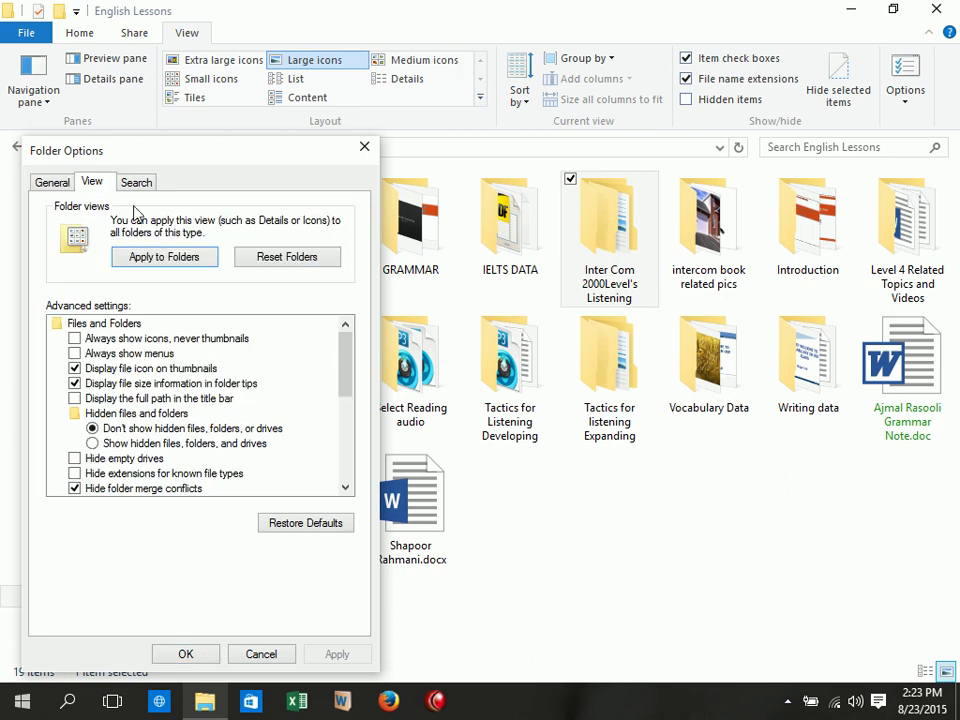
{"action": "left_click_drag", "start_coordinate": [348, 360], "coordinate": [343, 408]}
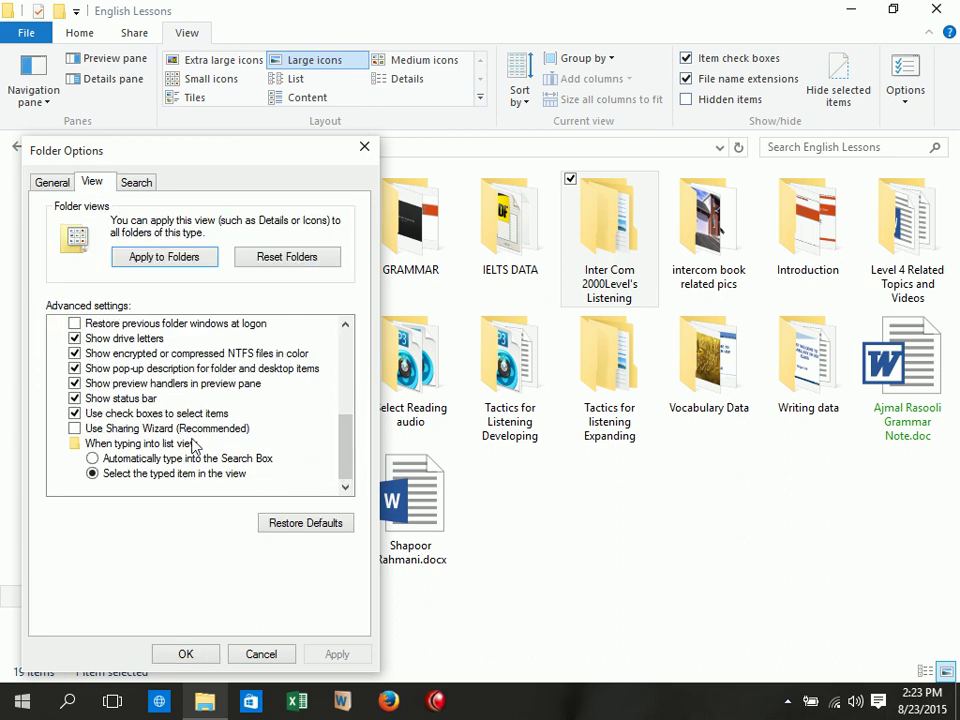
{"action": "left_click", "coordinate": [220, 428]}
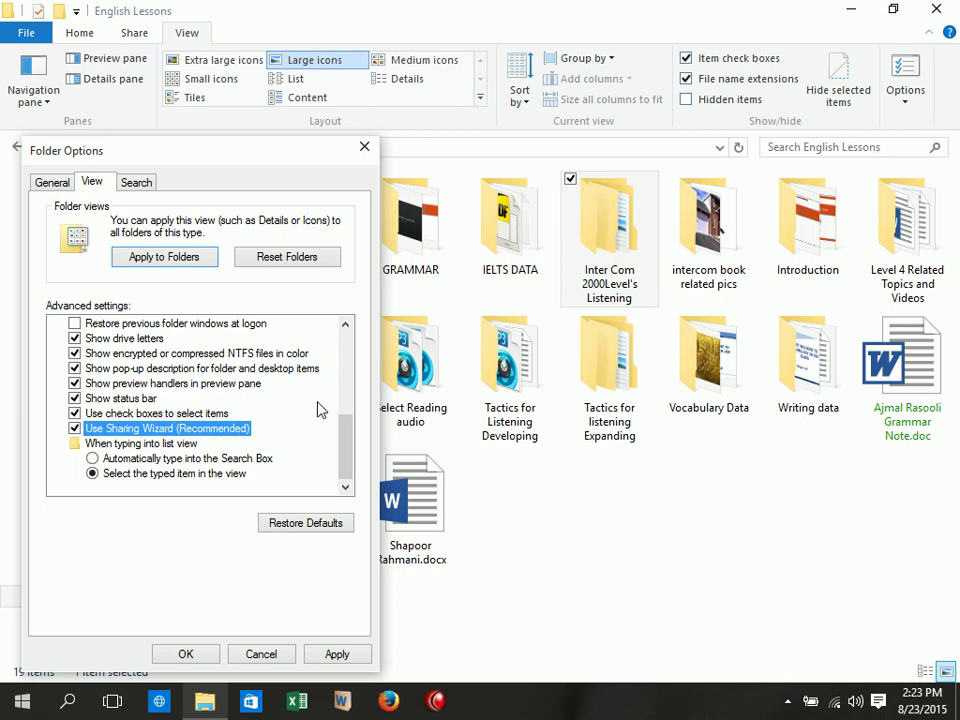
{"action": "left_click", "coordinate": [186, 654]}
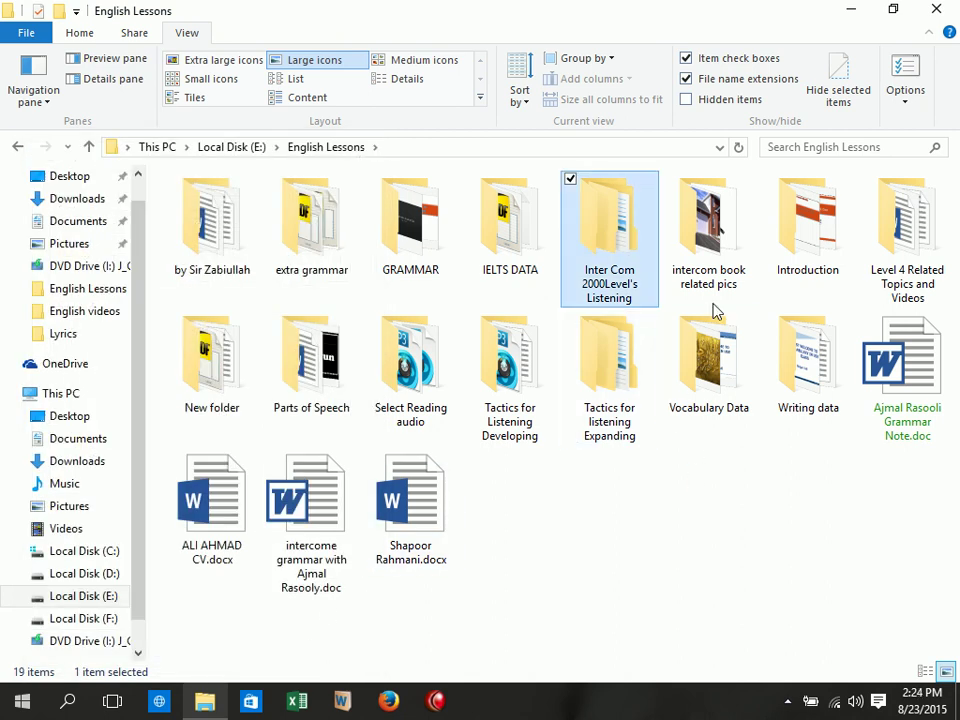
Check which sharing choices the intercom book related pics folder offers with the Sharing Wizard on
{"action": "right_click", "coordinate": [707, 230]}
{"action": "mouse_move", "coordinate": [645, 354]}
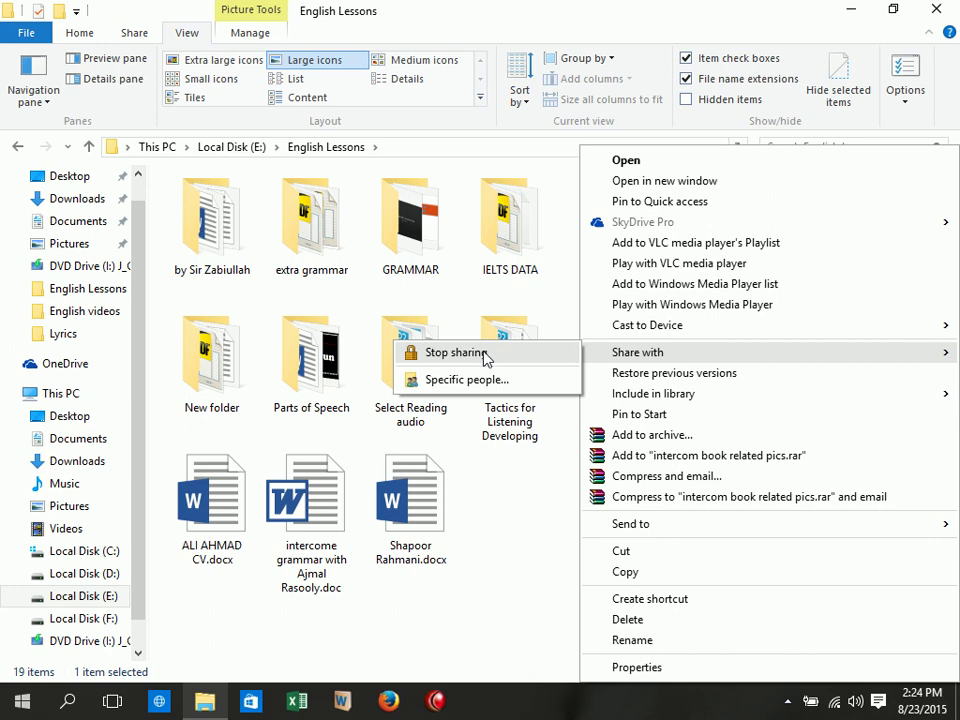
{"action": "left_click", "coordinate": [476, 508]}
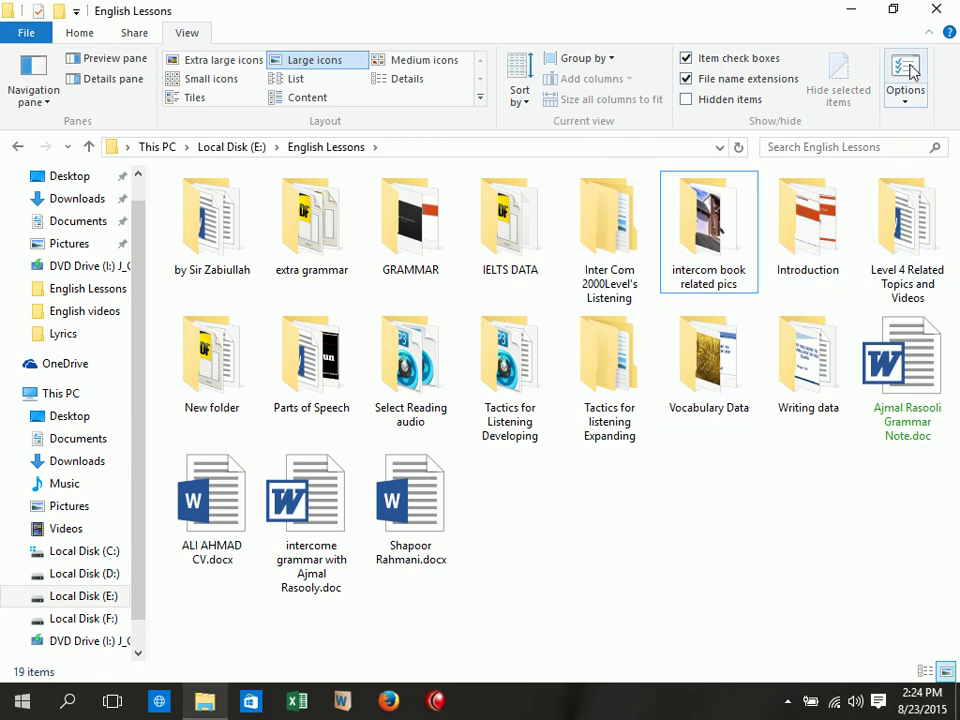
Open Stop sharing for the intercom book related pics folder, cancel the File Sharing dialog and clear the selection
{"action": "left_click", "coordinate": [708, 212]}
{"action": "right_click", "coordinate": [708, 212]}
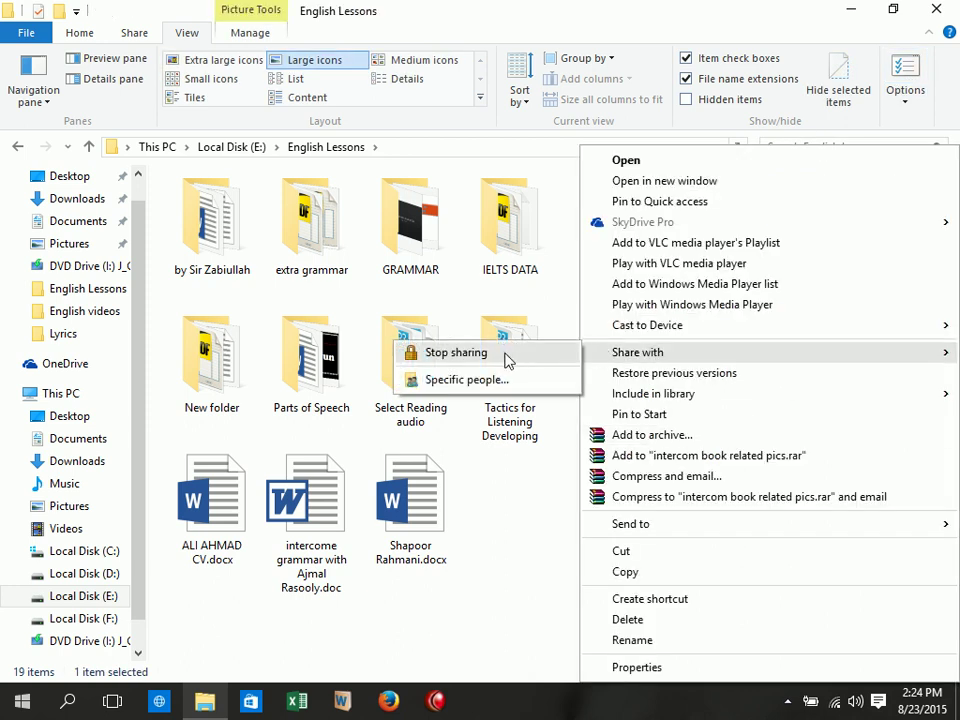
{"action": "left_click", "coordinate": [488, 354]}
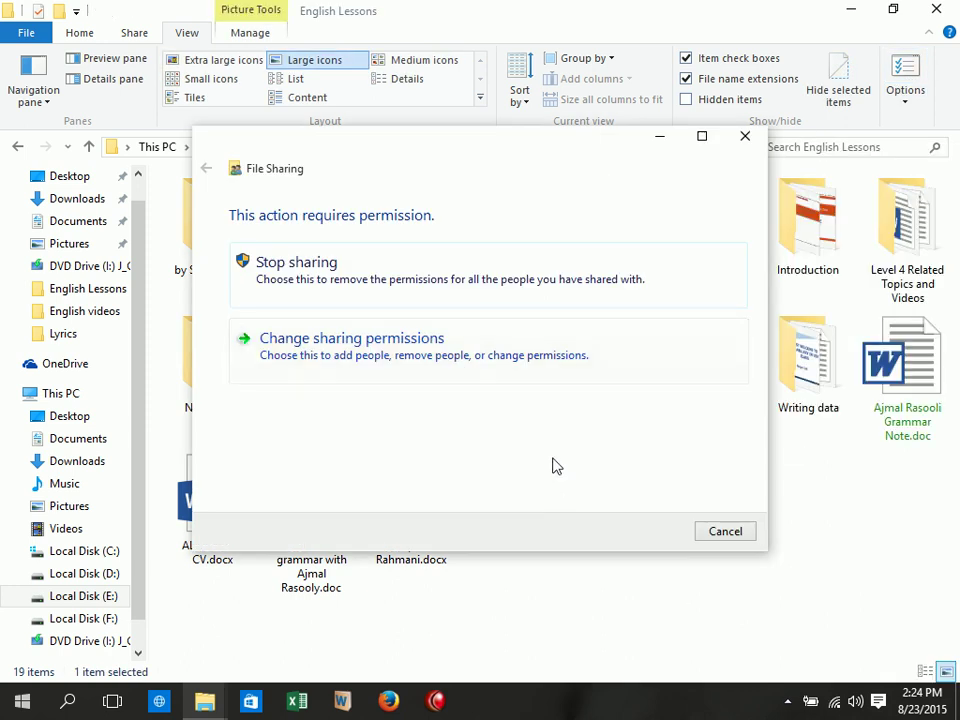
{"action": "key", "text": "Escape"}
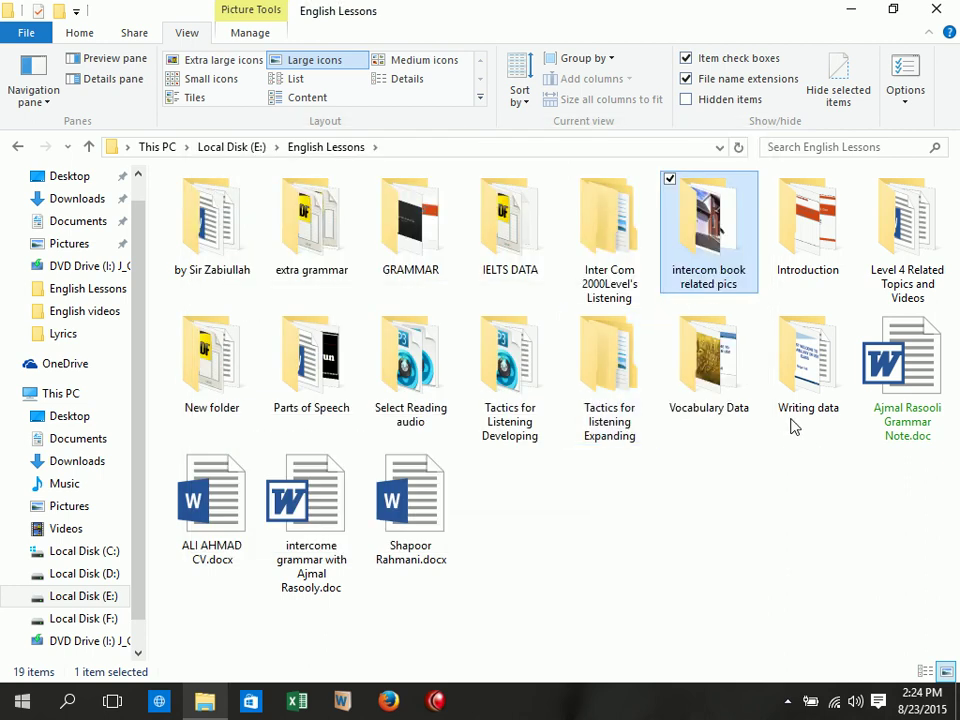
{"action": "mouse_move", "coordinate": [779, 418]}
{"action": "left_click", "coordinate": [800, 479]}
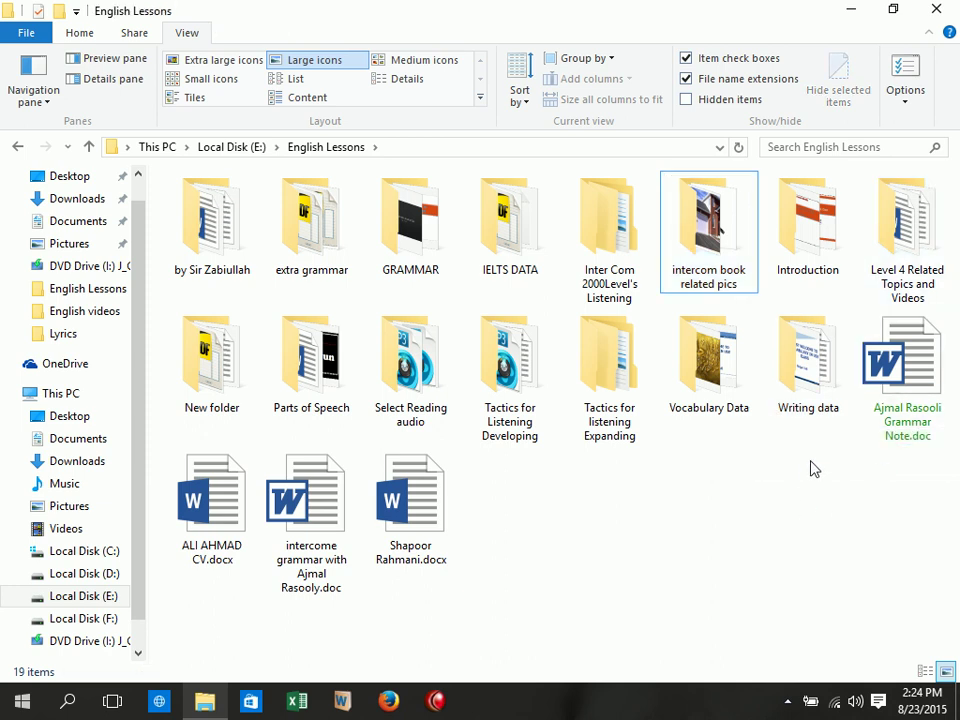
Bring up the When typing into list view choices in the advanced folder settings
{"action": "left_click", "coordinate": [903, 78]}
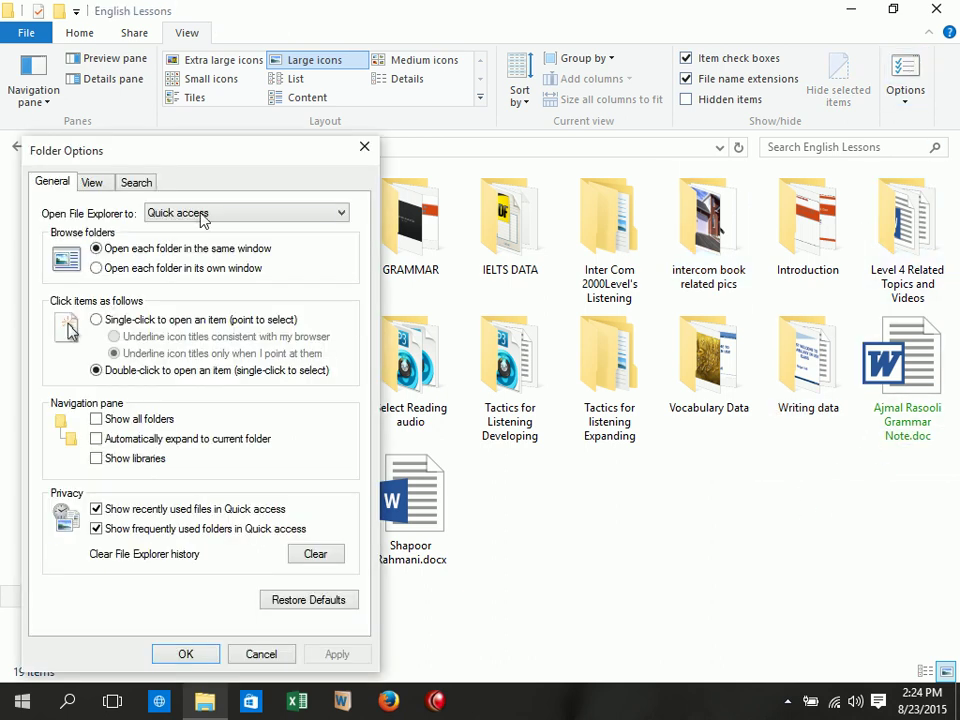
{"action": "left_click", "coordinate": [91, 184]}
{"action": "left_click_drag", "start_coordinate": [345, 355], "coordinate": [364, 469]}
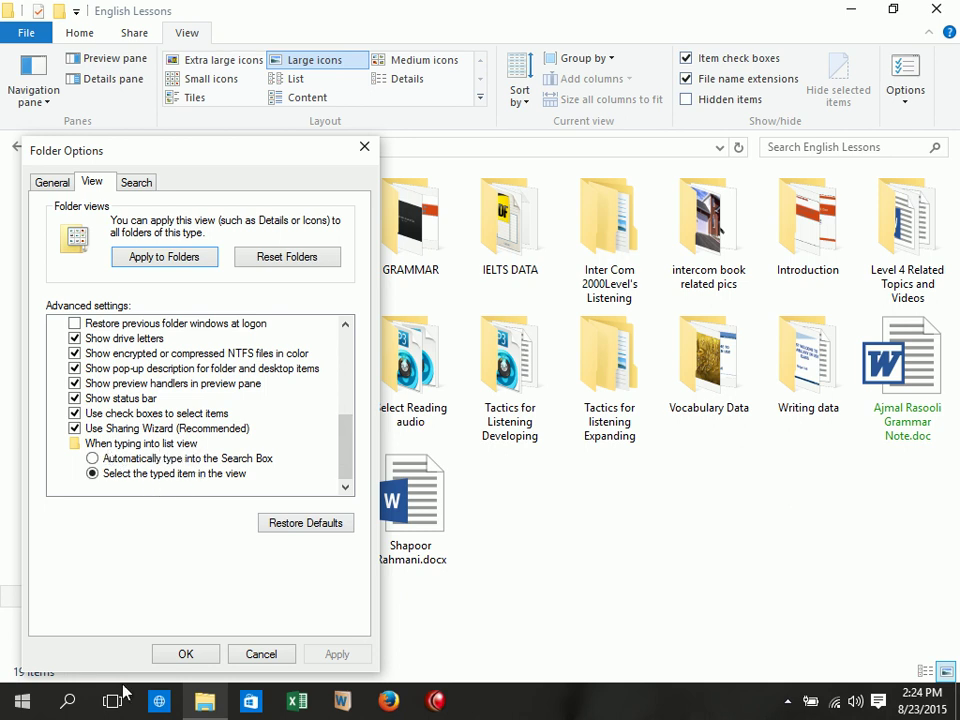
Capture the When typing into list view group of Folder Options with Snipping Tool
{"action": "key", "text": "super"}
{"action": "type", "text": "snip"}
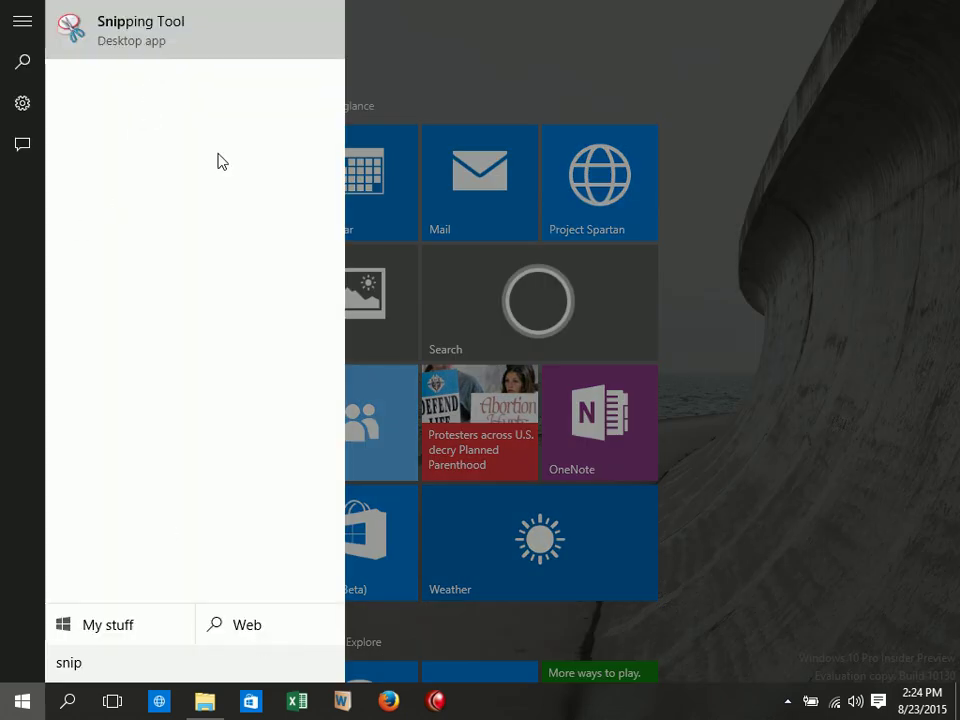
{"action": "key", "text": "Return"}
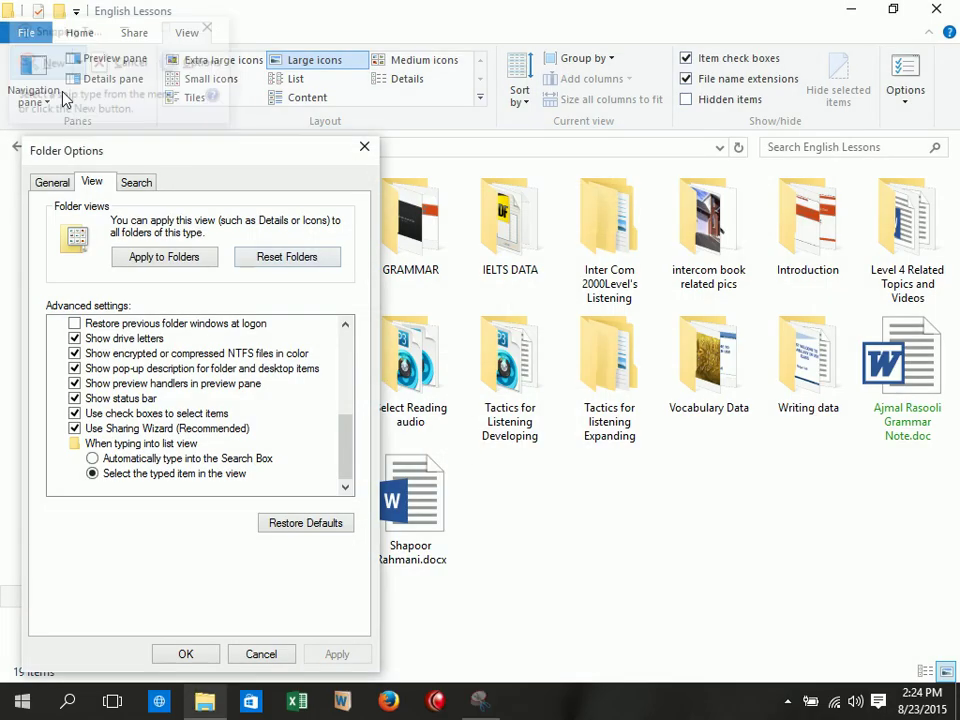
{"action": "left_click", "coordinate": [43, 66]}
{"action": "left_click_drag", "start_coordinate": [57, 437], "coordinate": [294, 490]}
{"action": "left_click_drag", "start_coordinate": [302, 280], "coordinate": [564, 206]}
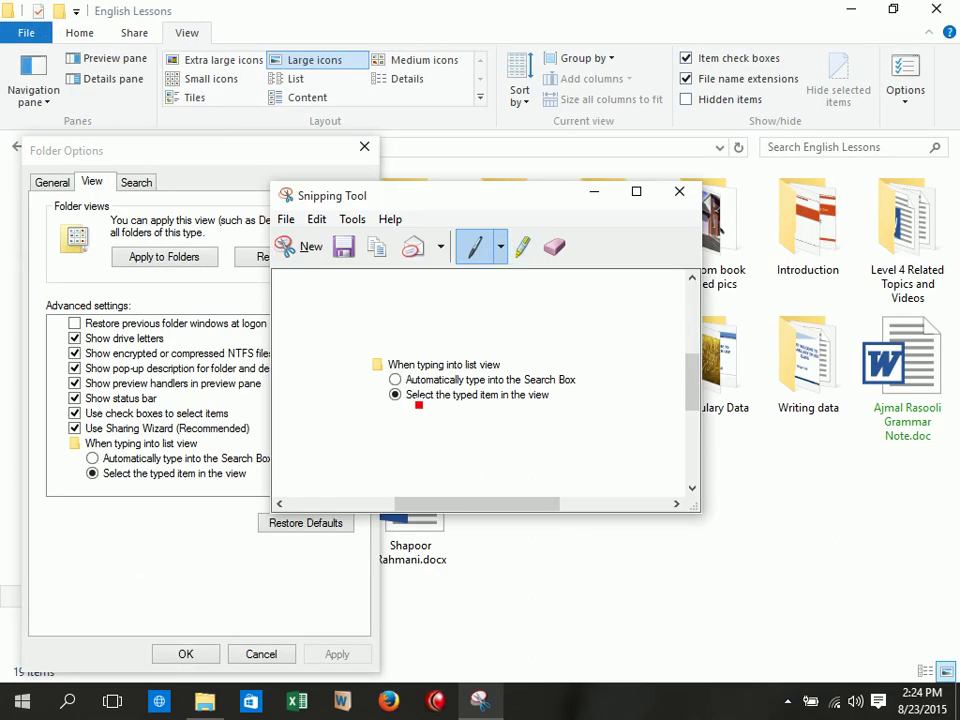
Mark both options in red, handwrite a circled "XP, 7" below and "win8" above, and close Snipping Tool without saving
{"action": "mouse_move", "coordinate": [409, 327]}
{"action": "left_mouse_down"}
{"action": "mouse_move", "coordinate": [392, 409]}
{"action": "mouse_move", "coordinate": [316, 459]}
{"action": "left_mouse_up"}
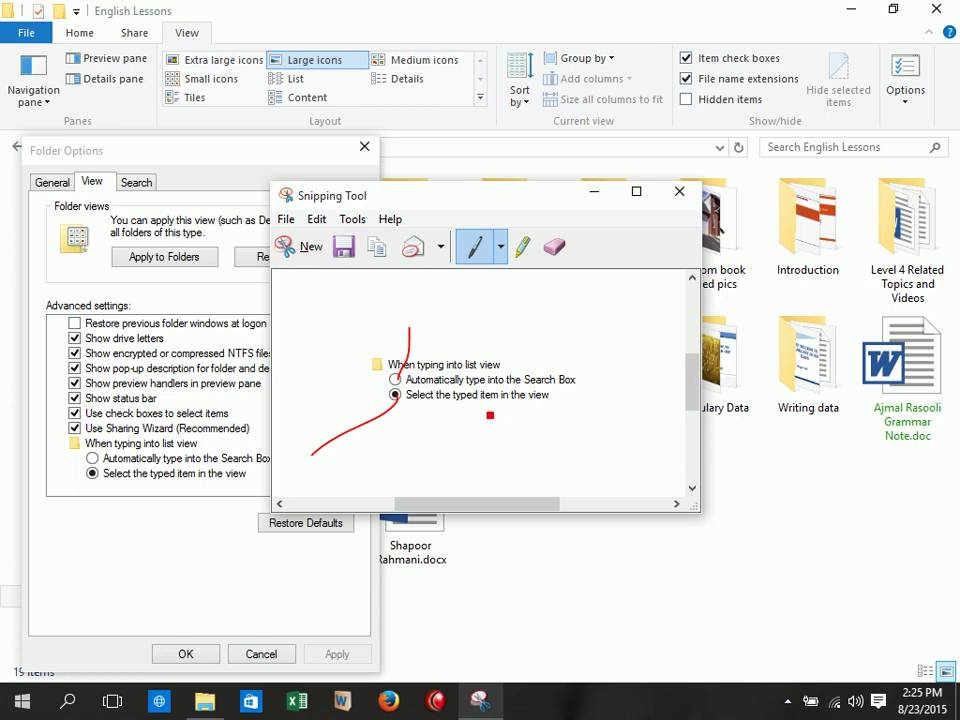
{"action": "mouse_move", "coordinate": [394, 452]}
{"action": "left_mouse_down"}
{"action": "mouse_move", "coordinate": [464, 437]}
{"action": "mouse_move", "coordinate": [479, 456]}
{"action": "left_mouse_up"}
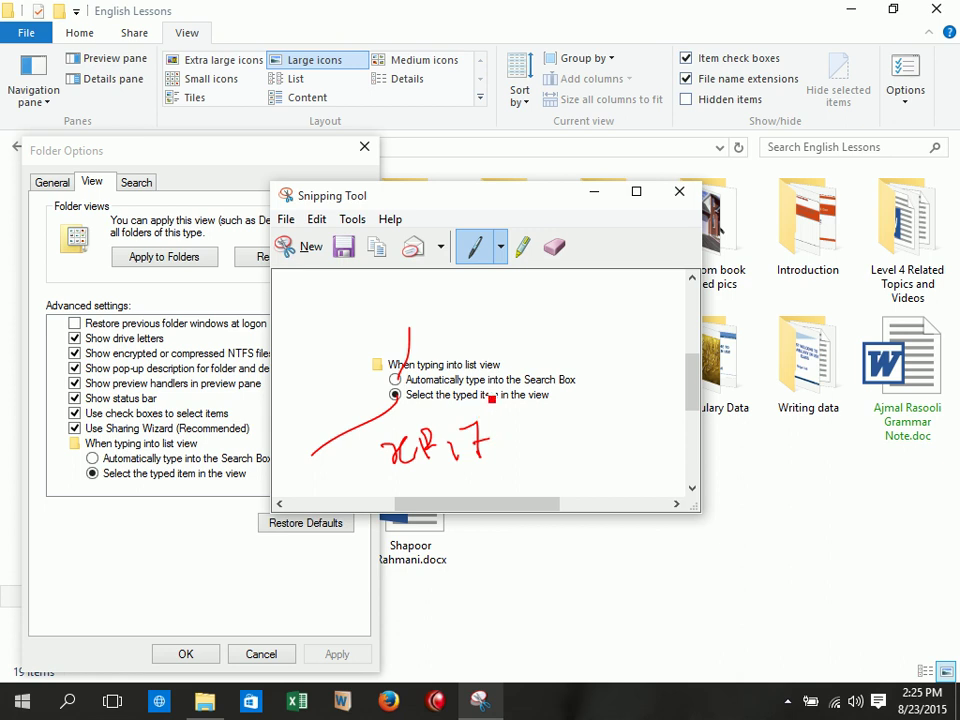
{"action": "mouse_move", "coordinate": [380, 418]}
{"action": "left_mouse_down"}
{"action": "mouse_move", "coordinate": [470, 414]}
{"action": "mouse_move", "coordinate": [407, 371]}
{"action": "mouse_move", "coordinate": [398, 378]}
{"action": "mouse_move", "coordinate": [412, 332]}
{"action": "mouse_move", "coordinate": [421, 346]}
{"action": "mouse_move", "coordinate": [463, 313]}
{"action": "mouse_move", "coordinate": [557, 287]}
{"action": "mouse_move", "coordinate": [553, 294]}
{"action": "left_mouse_up"}
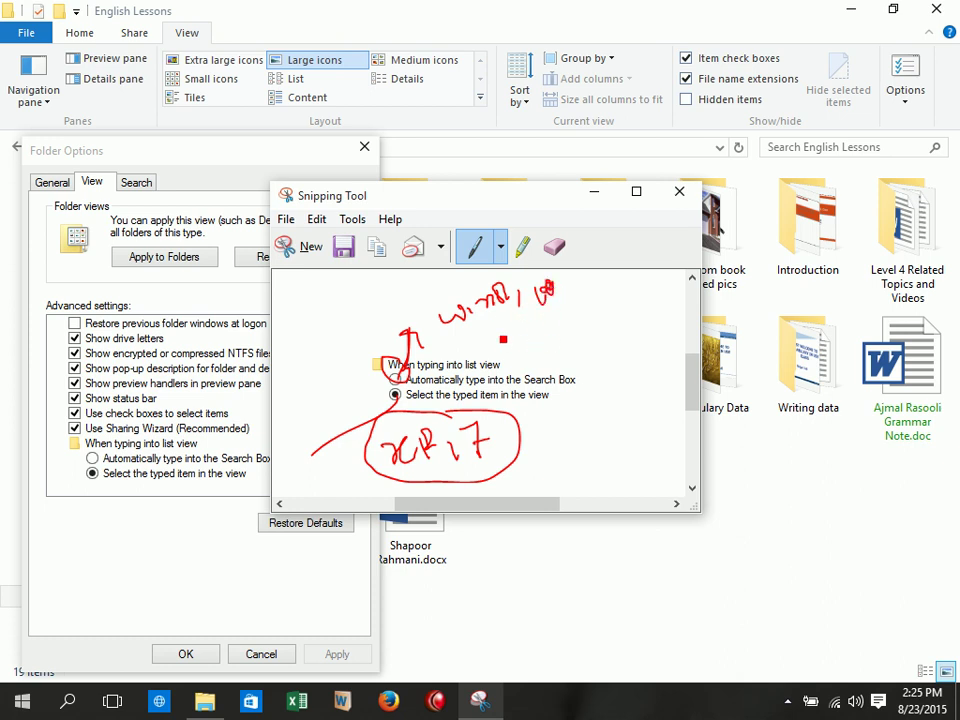
{"action": "left_click", "coordinate": [681, 193]}
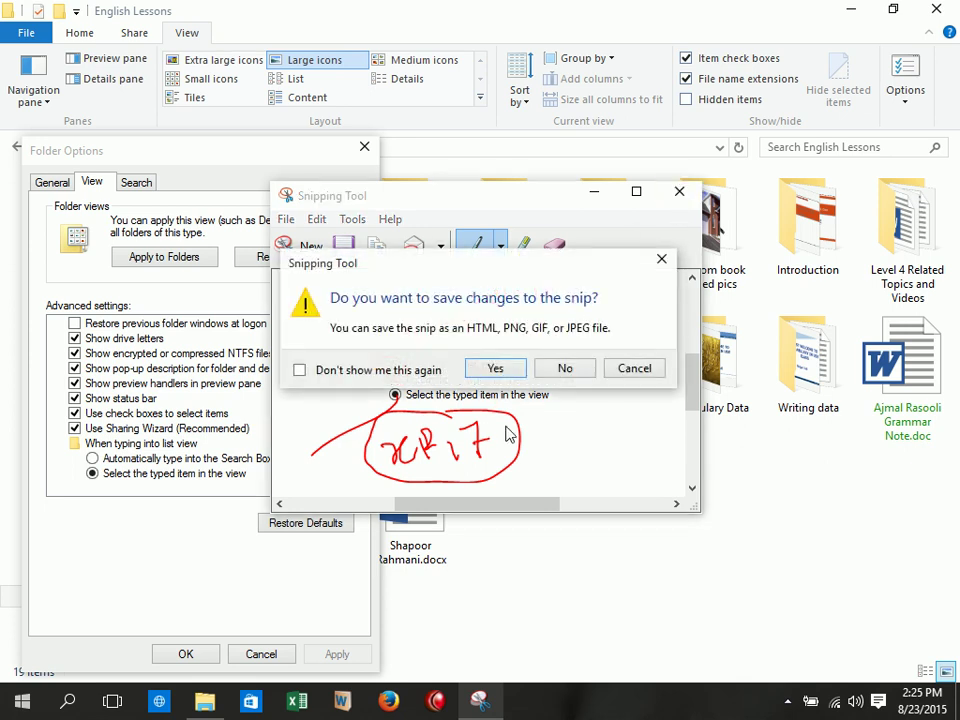
{"action": "left_click", "coordinate": [577, 367]}
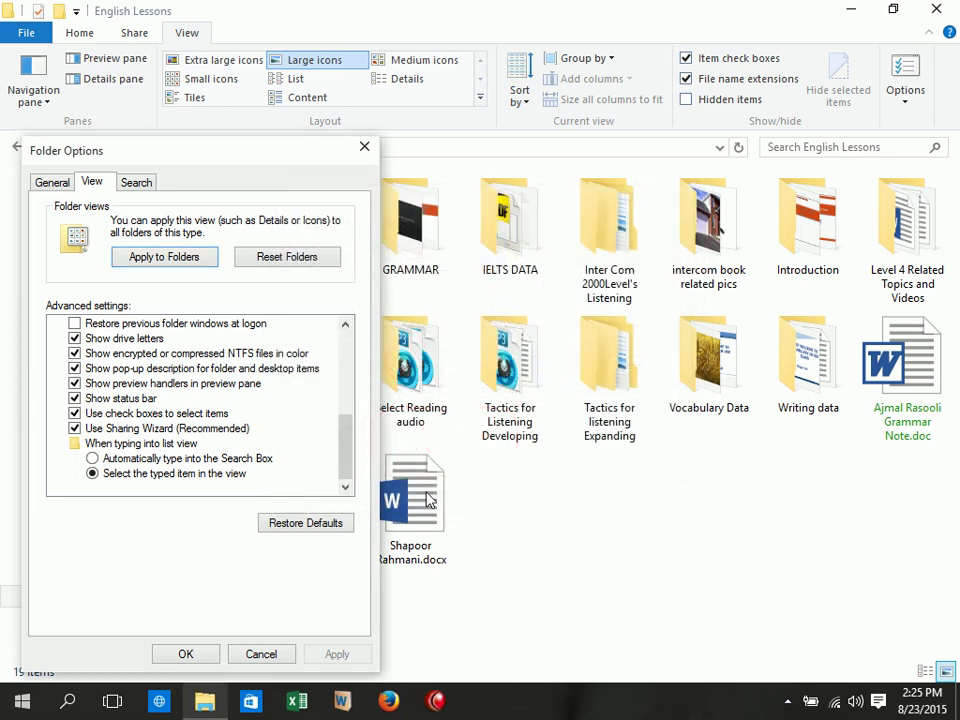
Confirm Folder Options with Select the typed item in the view and jump to the GRAMMAR folder by its initial letter
{"action": "left_click", "coordinate": [203, 657]}
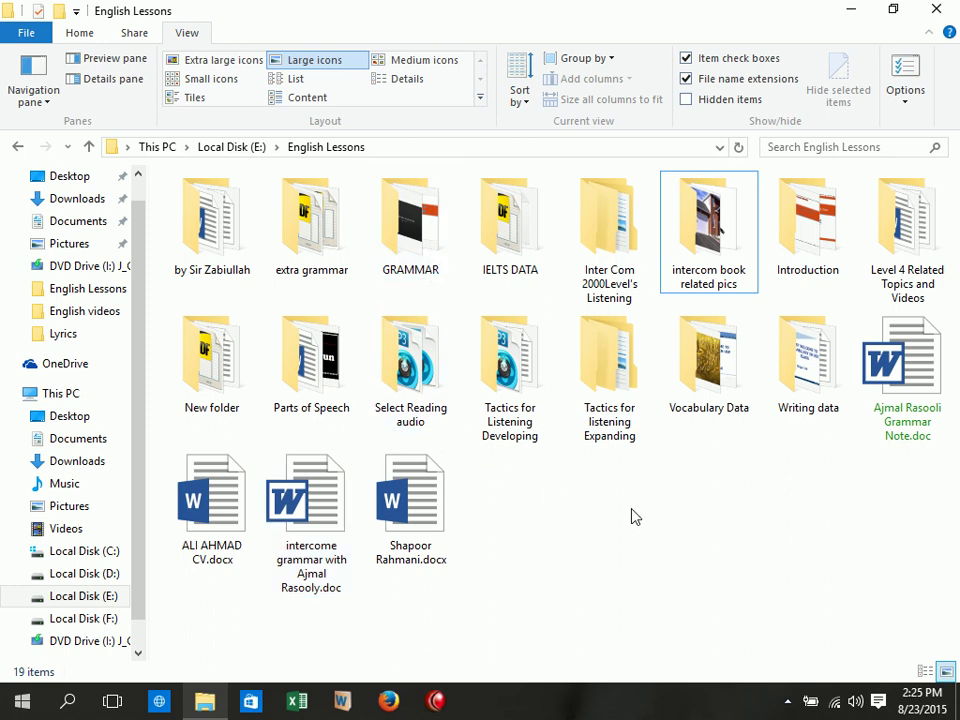
{"action": "key", "text": "g"}
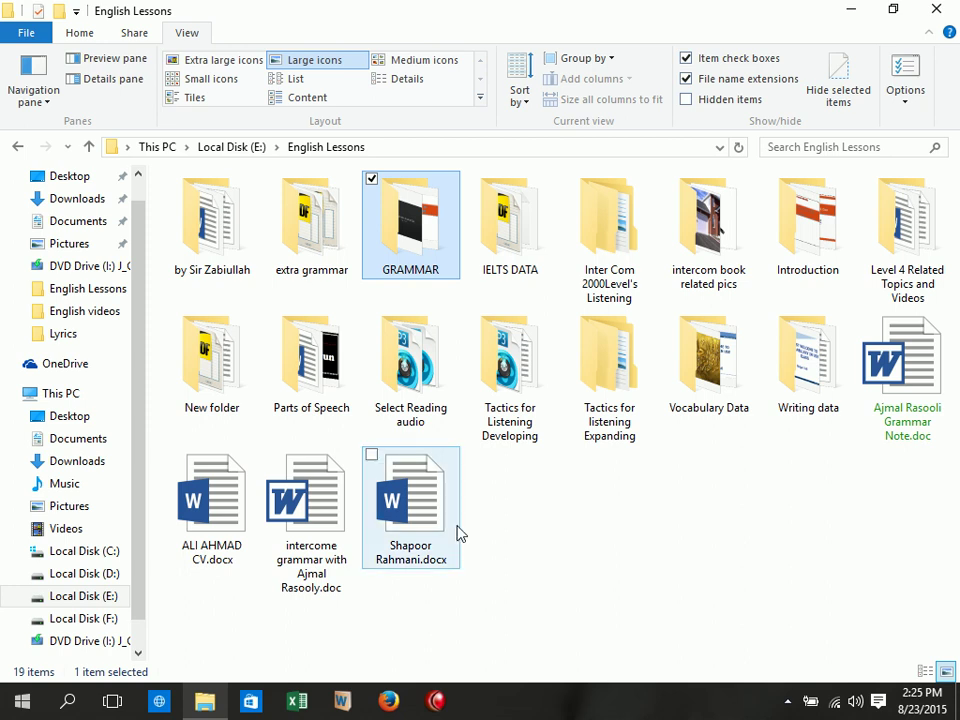
Move the selection back and forth between the GRAMMAR folder, the Select Reading audio folder and the Word document below them
{"action": "left_click", "coordinate": [452, 435]}
{"action": "key", "text": "Up"}
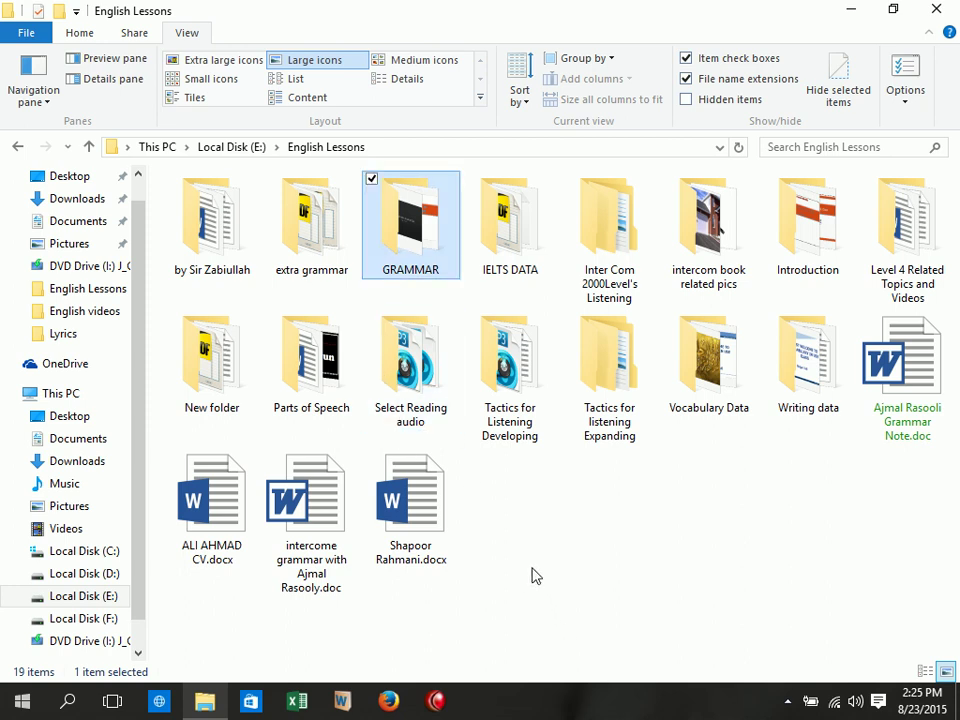
{"action": "key", "text": "Down"}
{"action": "key", "text": "Down"}
{"action": "key", "text": "Up"}
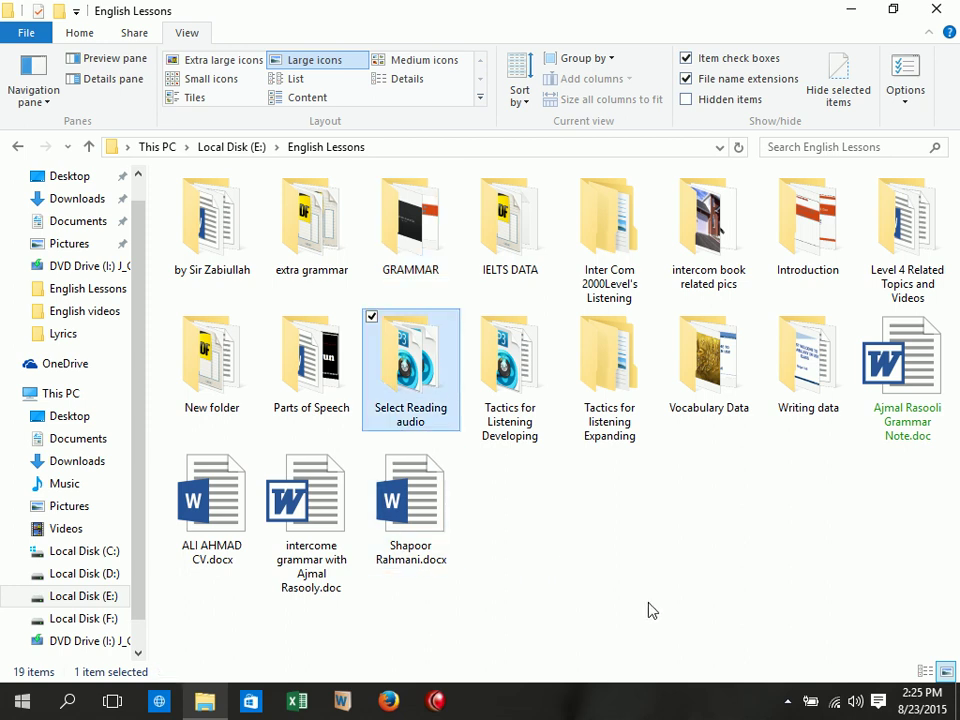
{"action": "left_click", "coordinate": [456, 540]}
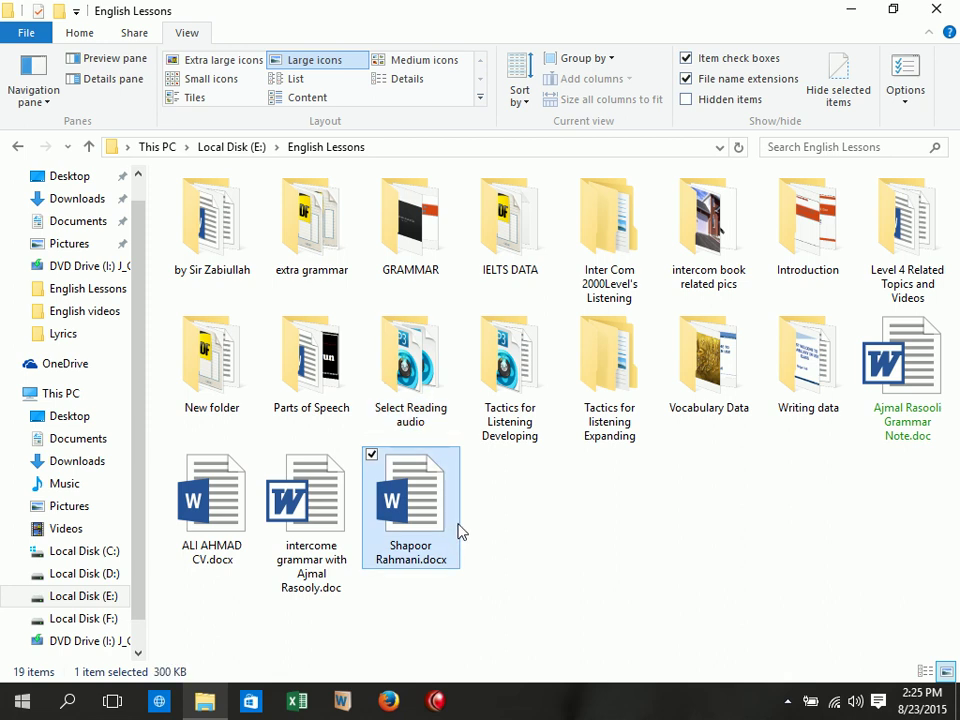
{"action": "key", "text": "Up"}
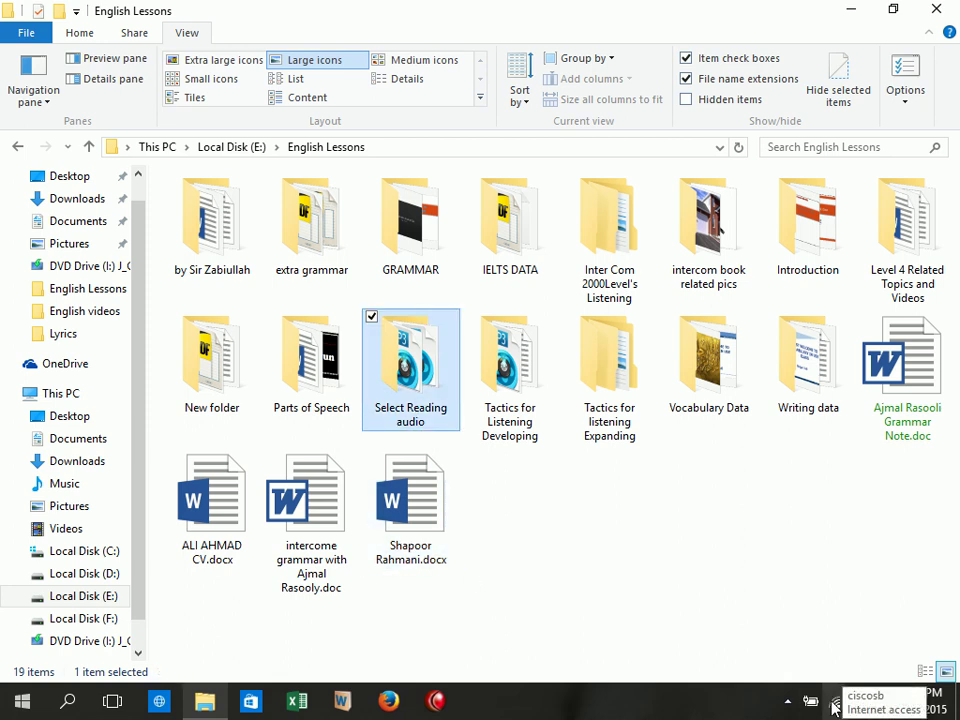
{"action": "key", "text": "Down"}
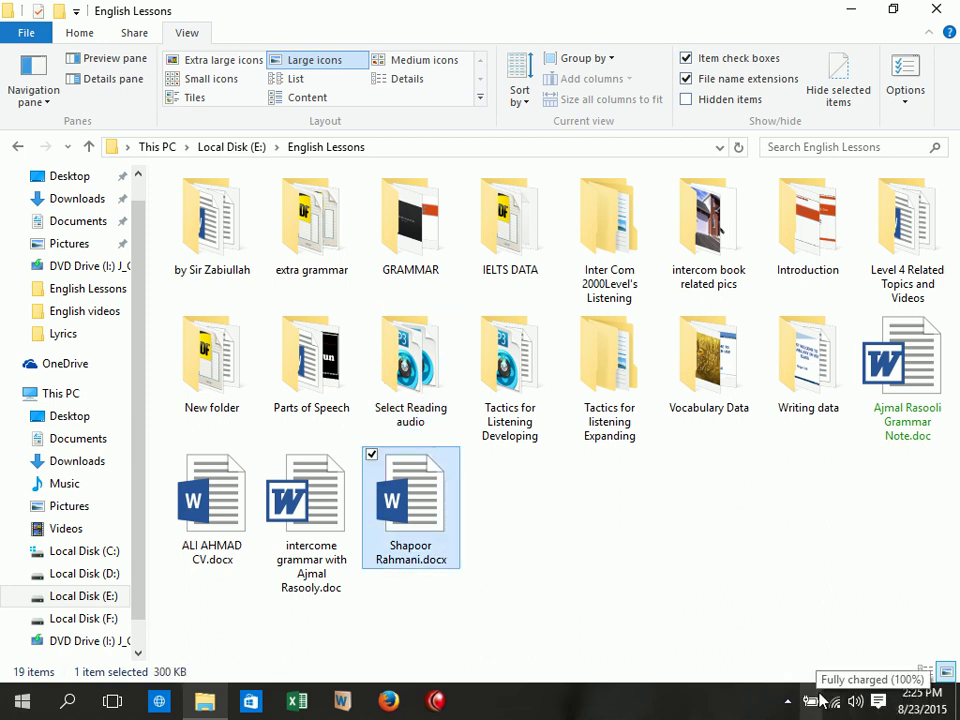
Return to Local Disk (E:) and move the selection repeatedly back and forth among the folders whose names start with English
{"action": "left_click", "coordinate": [18, 148]}
{"action": "left_click", "coordinate": [586, 465]}
{"action": "key", "text": "Right"}
{"action": "key", "text": "Left"}
{"action": "key", "text": "Left"}
{"action": "key", "text": "Right"}
{"action": "key", "text": "Right"}
{"action": "key", "text": "Left"}
{"action": "key", "text": "Right"}
{"action": "key", "text": "Left"}
{"action": "key", "text": "Left"}
{"action": "key", "text": "Right"}
{"action": "key", "text": "Right"}
{"action": "key", "text": "Left"}
{"action": "key", "text": "Left"}
{"action": "key", "text": "Right"}
{"action": "key", "text": "Left"}
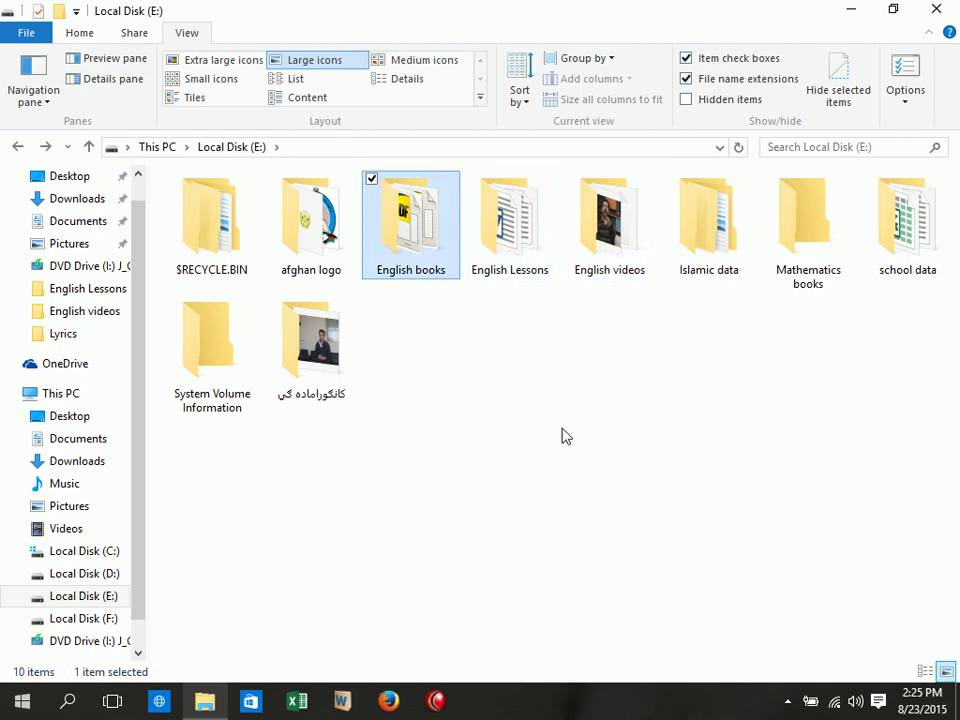
{"action": "key", "text": "Right"}
{"action": "key", "text": "Right"}
{"action": "key", "text": "Left"}
{"action": "key", "text": "Left"}
In the advanced folder settings, choose Automatically type into the Search Box for typing into list view
{"action": "left_click", "coordinate": [906, 78]}
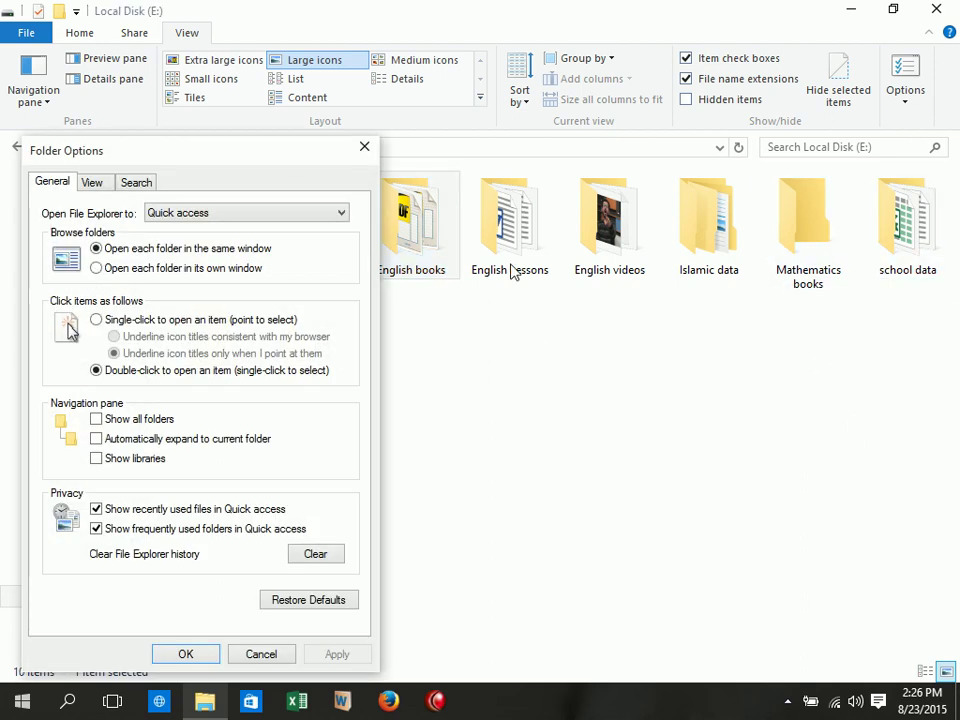
{"action": "left_click", "coordinate": [97, 182]}
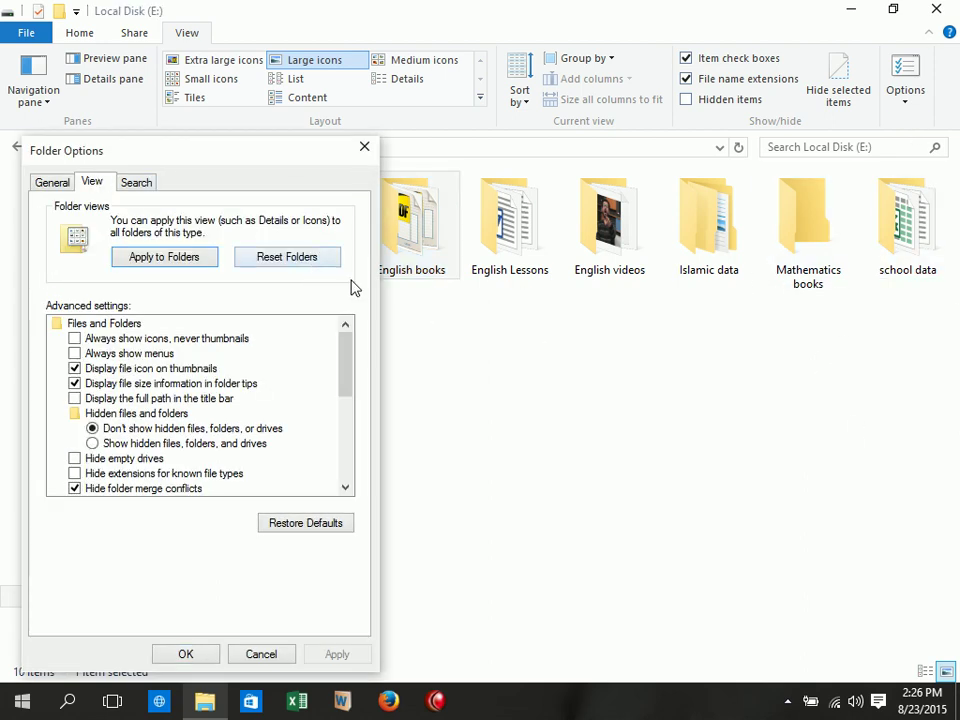
{"action": "left_click_drag", "start_coordinate": [345, 360], "coordinate": [345, 481]}
{"action": "left_click", "coordinate": [141, 458]}
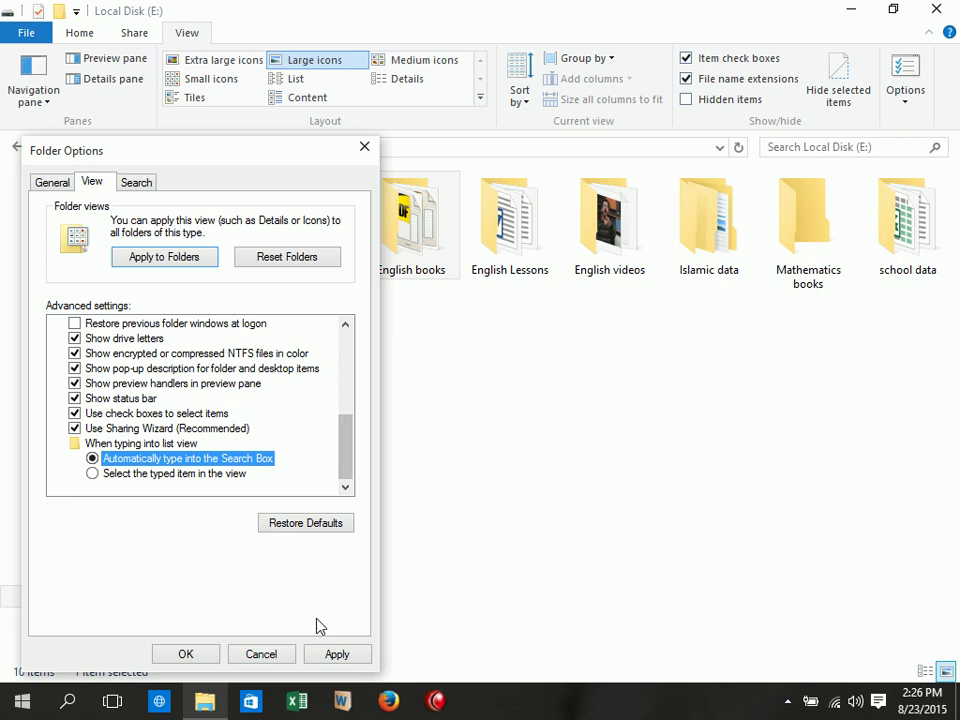
Toggle each of the four search settings in Folder Options and restore the search defaults
{"action": "left_click", "coordinate": [137, 184]}
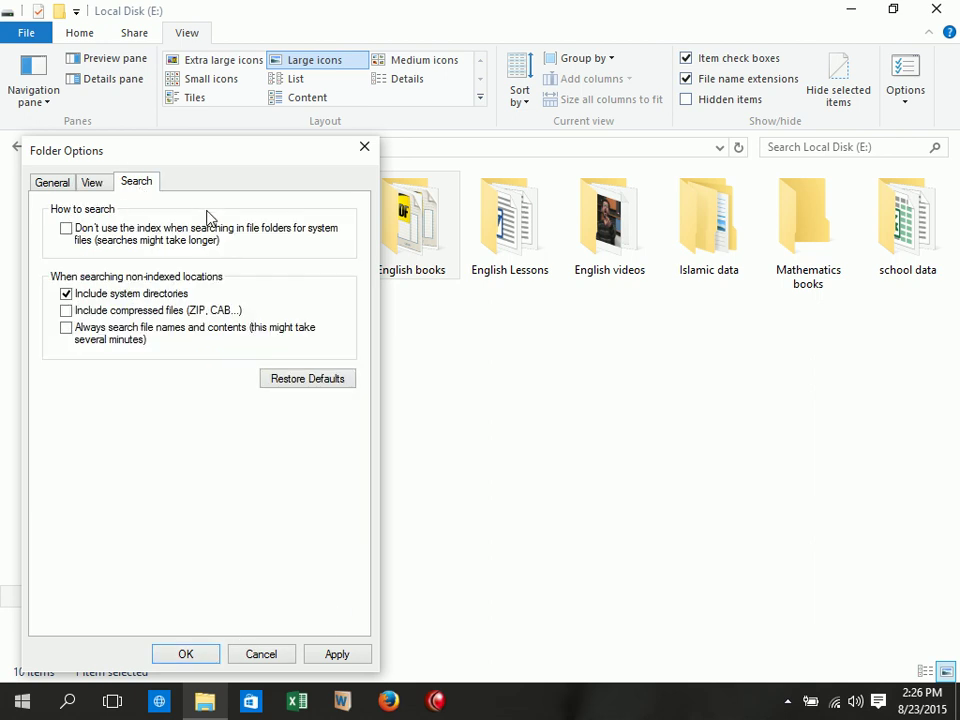
{"action": "left_click", "coordinate": [140, 236]}
{"action": "left_click", "coordinate": [125, 294]}
{"action": "left_click", "coordinate": [120, 311]}
{"action": "left_click", "coordinate": [117, 342]}
{"action": "left_click", "coordinate": [320, 380]}
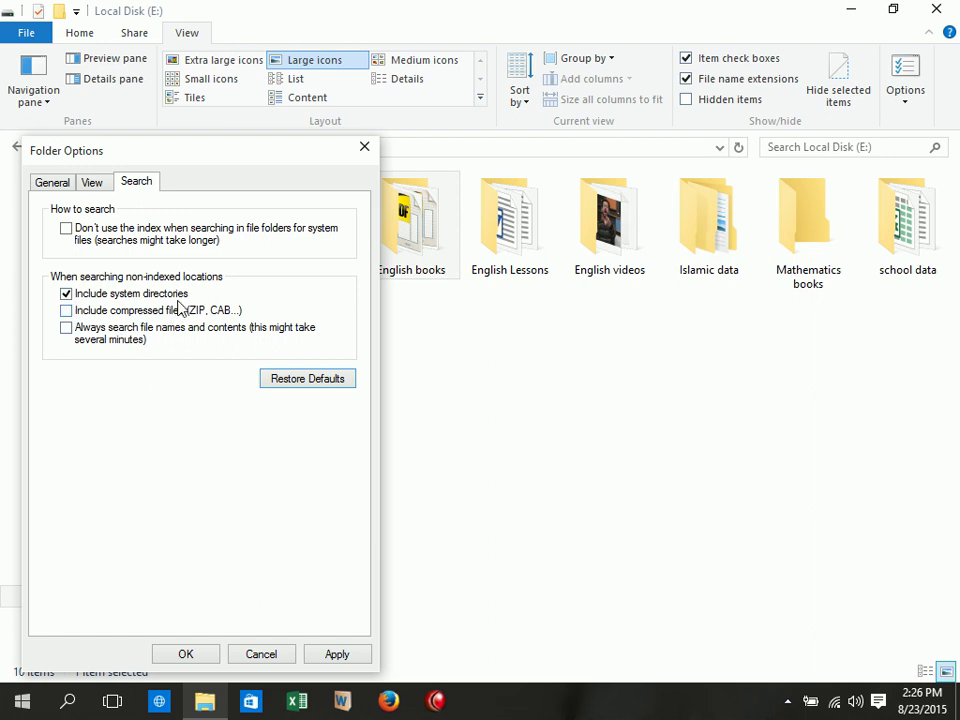
Enable compressed files, file names and contents, and non-indexed searching in the search settings, and restore the defaults
{"action": "left_click", "coordinate": [66, 310]}
{"action": "left_click", "coordinate": [66, 327]}
{"action": "left_click", "coordinate": [93, 238]}
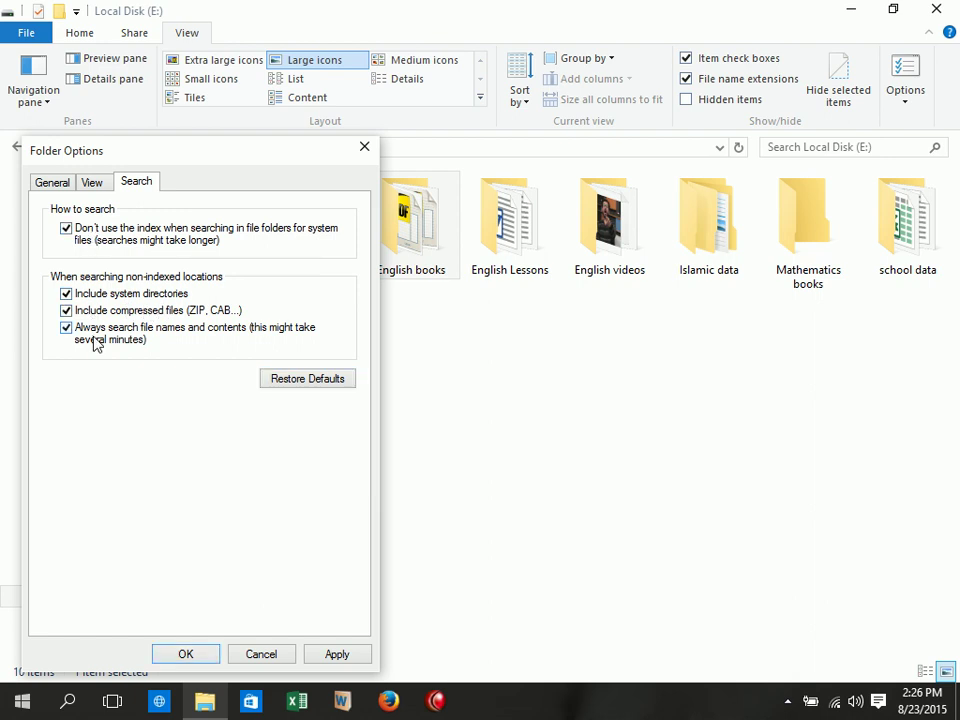
{"action": "left_click", "coordinate": [302, 382]}
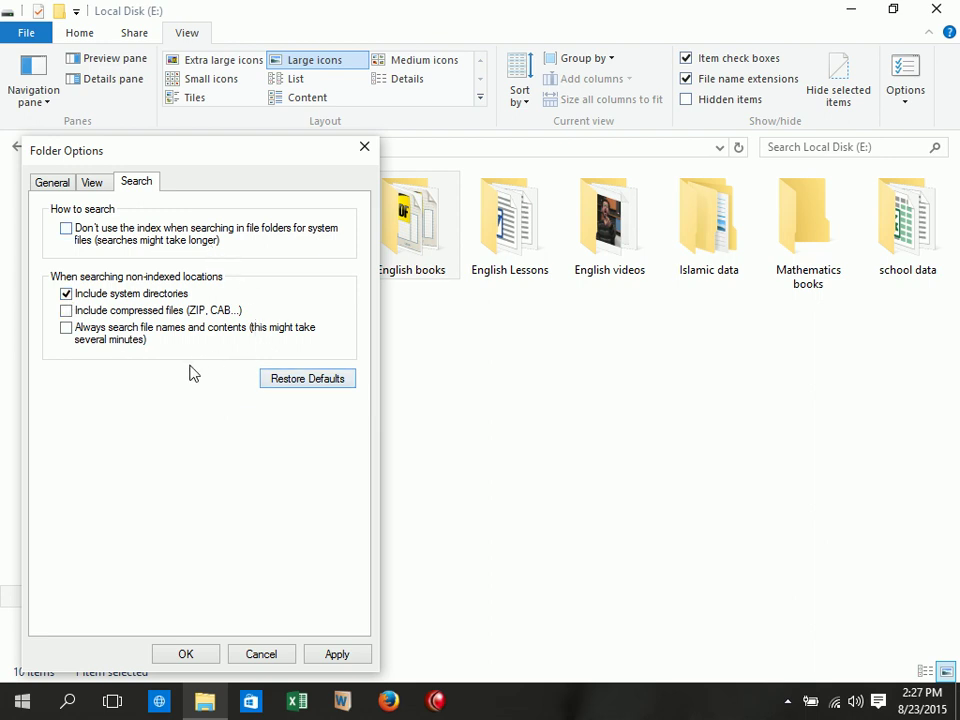
Confirm Folder Options and close the Local Disk (E:) window
{"action": "left_click", "coordinate": [186, 655]}
{"action": "left_click", "coordinate": [936, 9]}
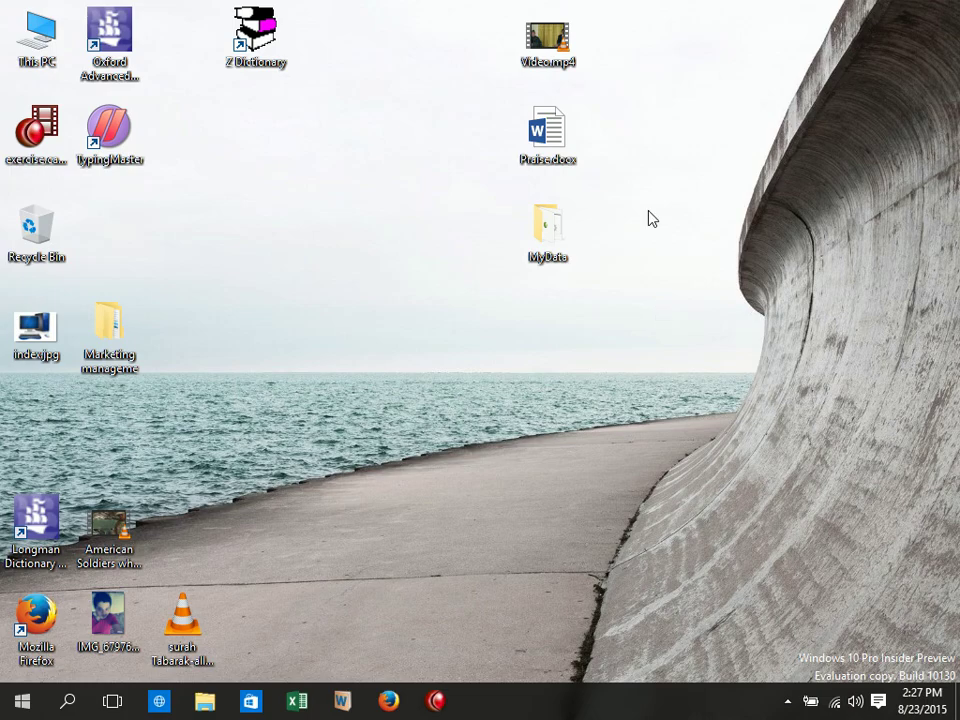
Switch to Control Panel and view the list of all its items, including Indexing Options
{"action": "right_click", "coordinate": [13, 710]}
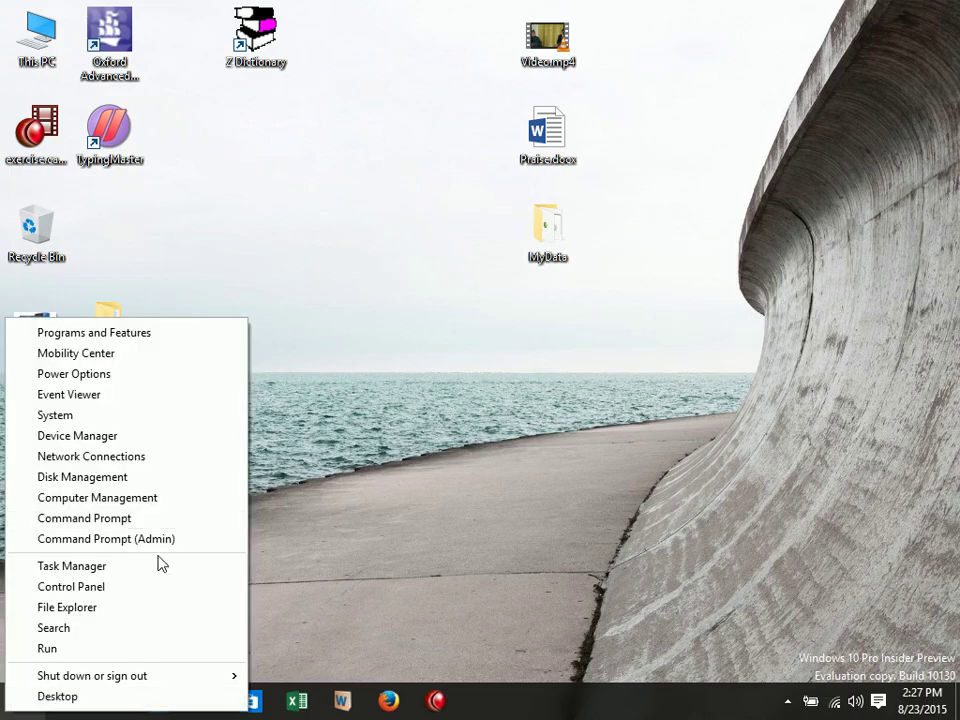
{"action": "left_click", "coordinate": [103, 586]}
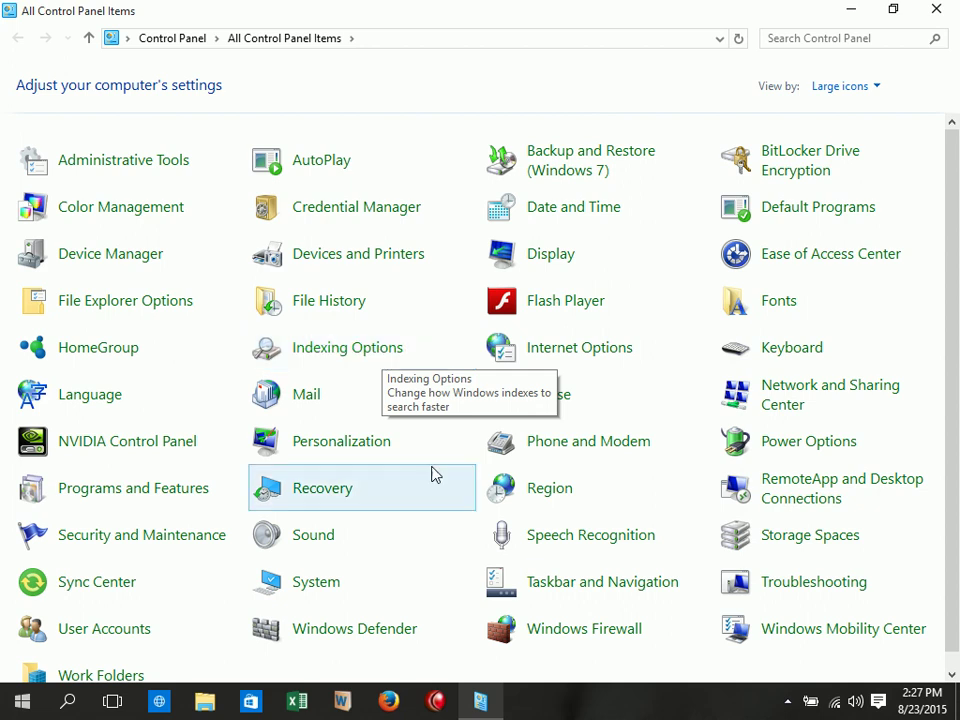
Start Word by running winword and create a blank document
{"action": "key", "text": "super+r"}
{"action": "type", "text": "winword"}
{"action": "key", "text": "Return"}
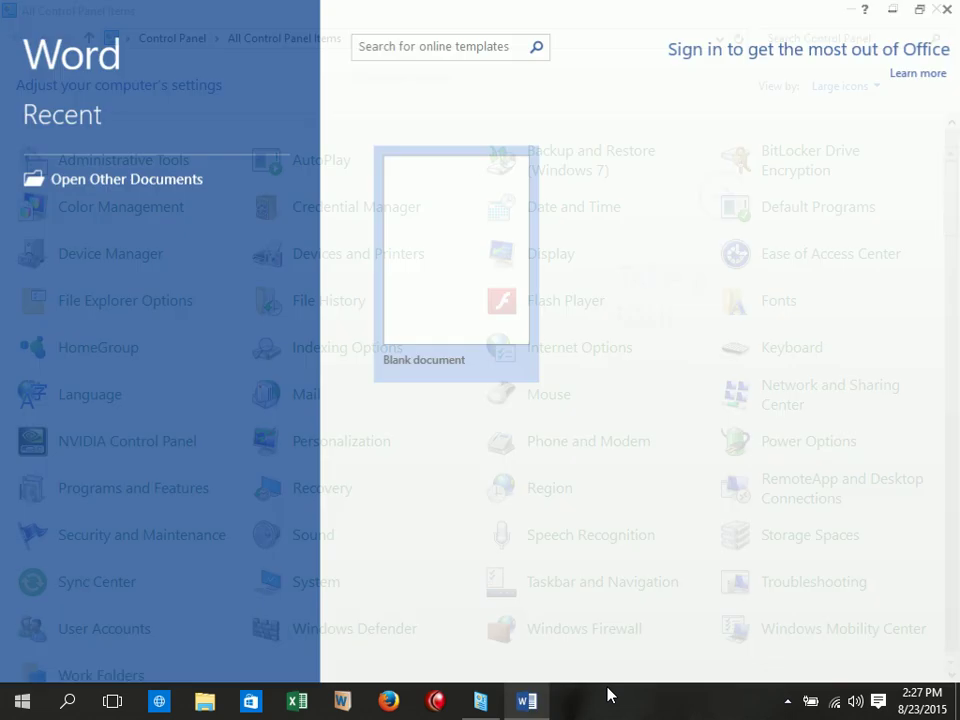
{"action": "key", "text": "Return"}
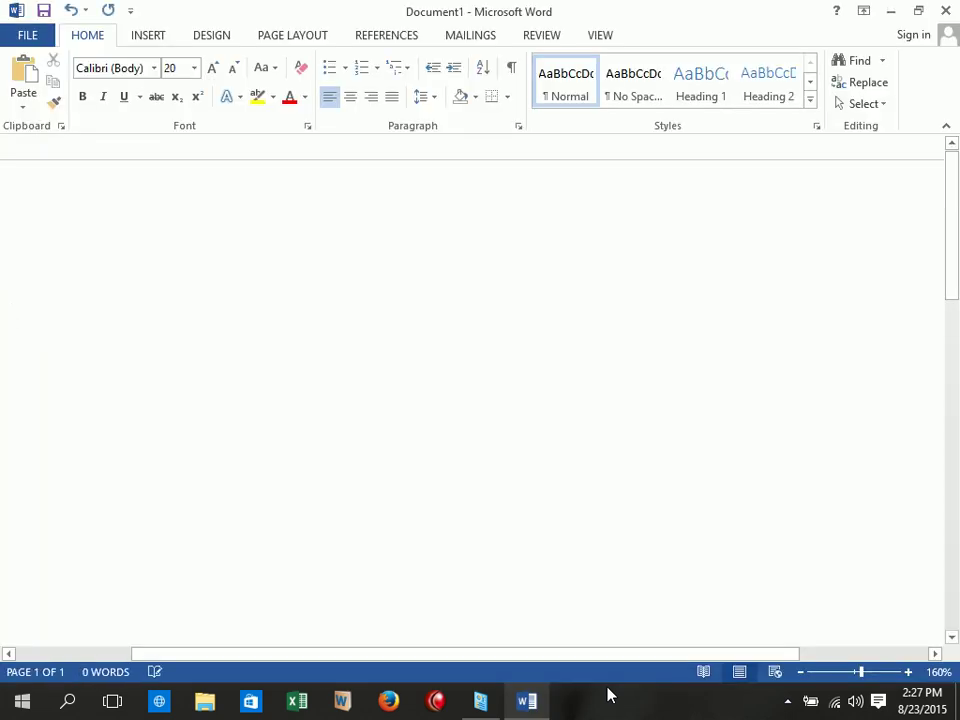
Write the question "What is Indexes?" on the first line of the document and start a new line
{"action": "type", "text": "What is Indexes?"}
{"action": "key", "text": "BackSpace"}
{"action": "type", "text": "?"}
{"action": "key", "text": "Return"}
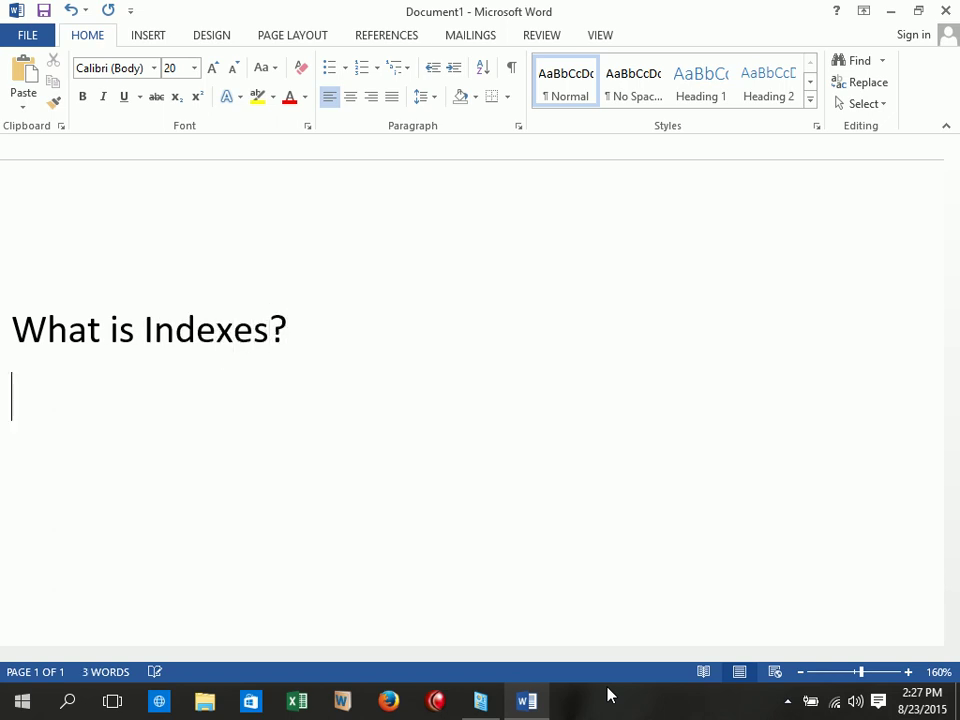
Write the answer "Giving numbers to any file or folder is called Indexes." below the question and start a new line
{"action": "type", "text": "gibvin"}
{"action": "key", "text": "BackSpace"}
{"action": "key", "text": "BackSpace"}
{"action": "key", "text": "BackSpace"}
{"action": "key", "text": "BackSpace"}
{"action": "type", "text": "vingn"}
{"action": "key", "text": "BackSpace"}
{"action": "key", "text": "BackSpace"}
{"action": "type", "text": "g n"}
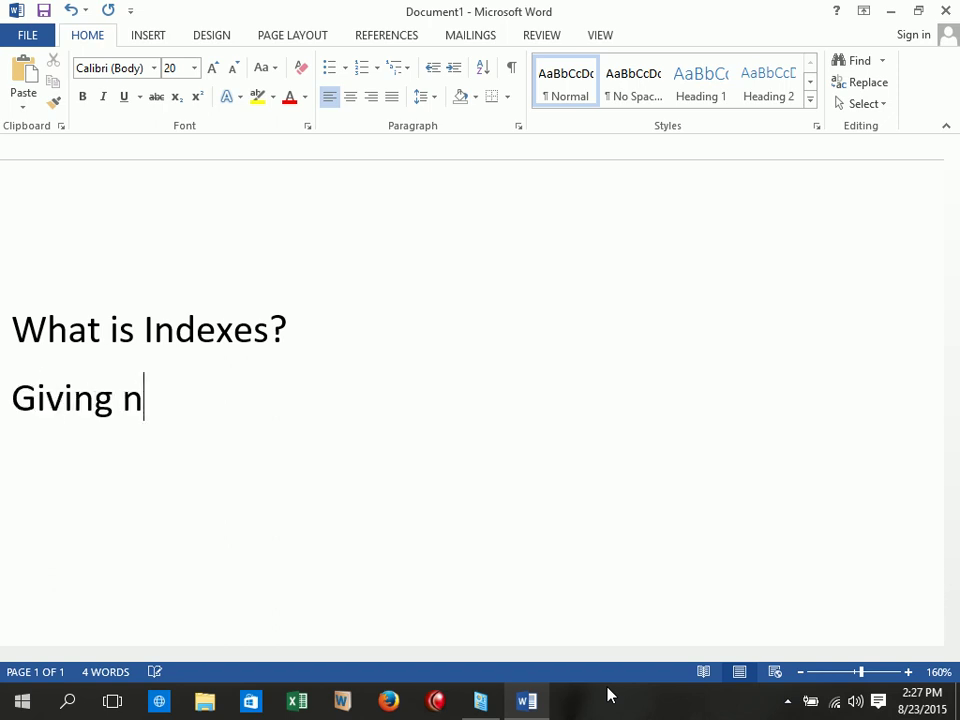
{"action": "type", "text": "umbers to any file"}
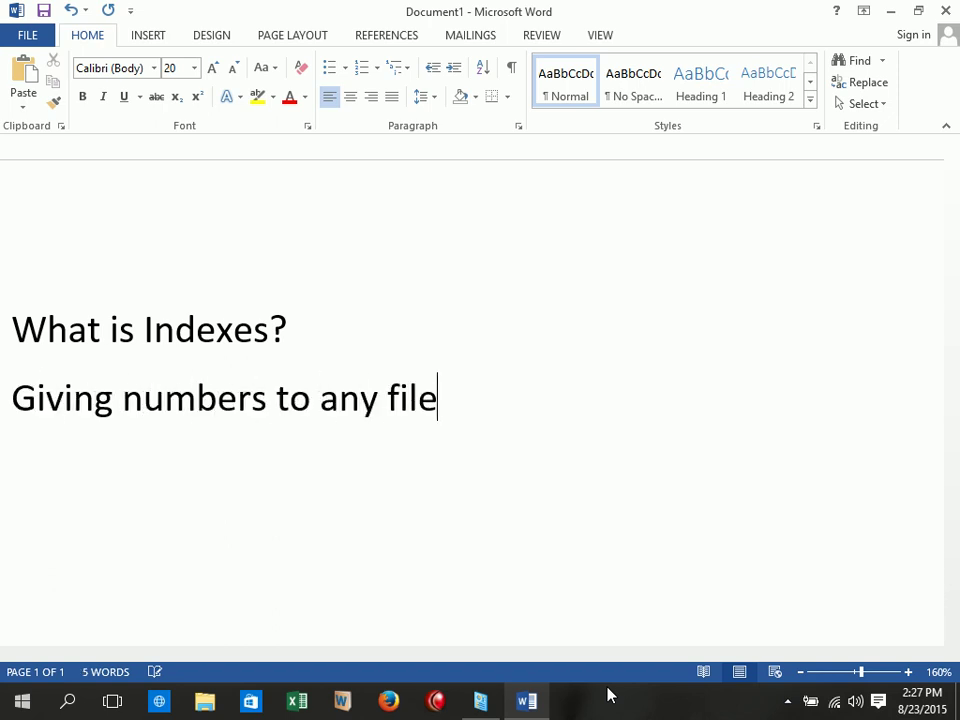
{"action": "type", "text": " or folder is called Indexes."}
{"action": "key", "text": "Return"}
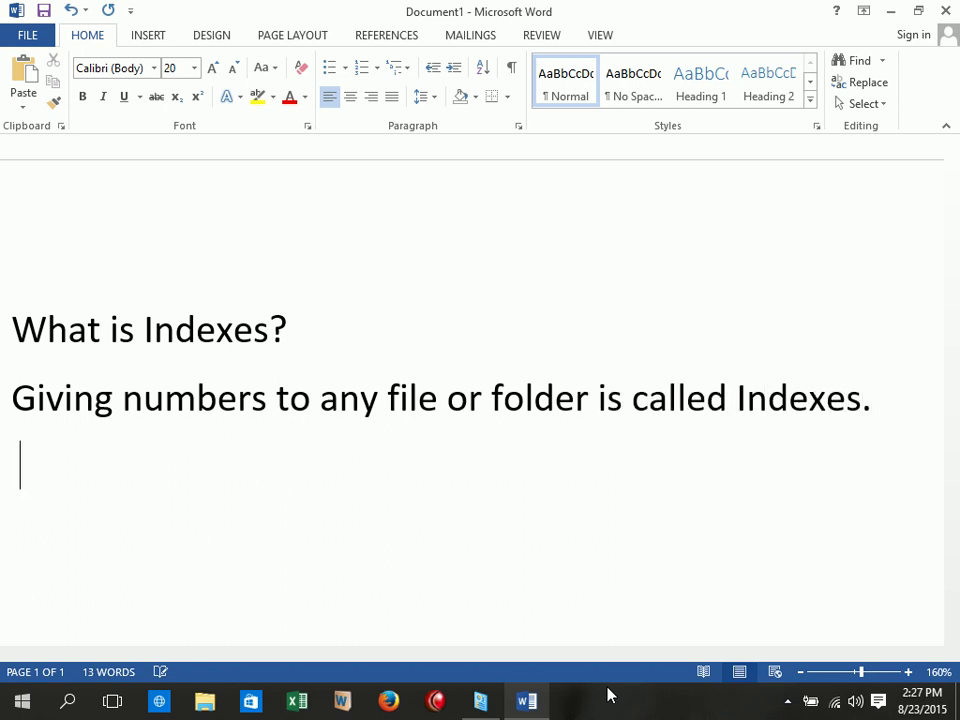
Show the desktop and browse through This PC and Local Disk (D:) to the 9 File Tab folder inside 2 MS Word Tuters
{"action": "key", "text": "alt"}
{"action": "key", "text": "super+d"}
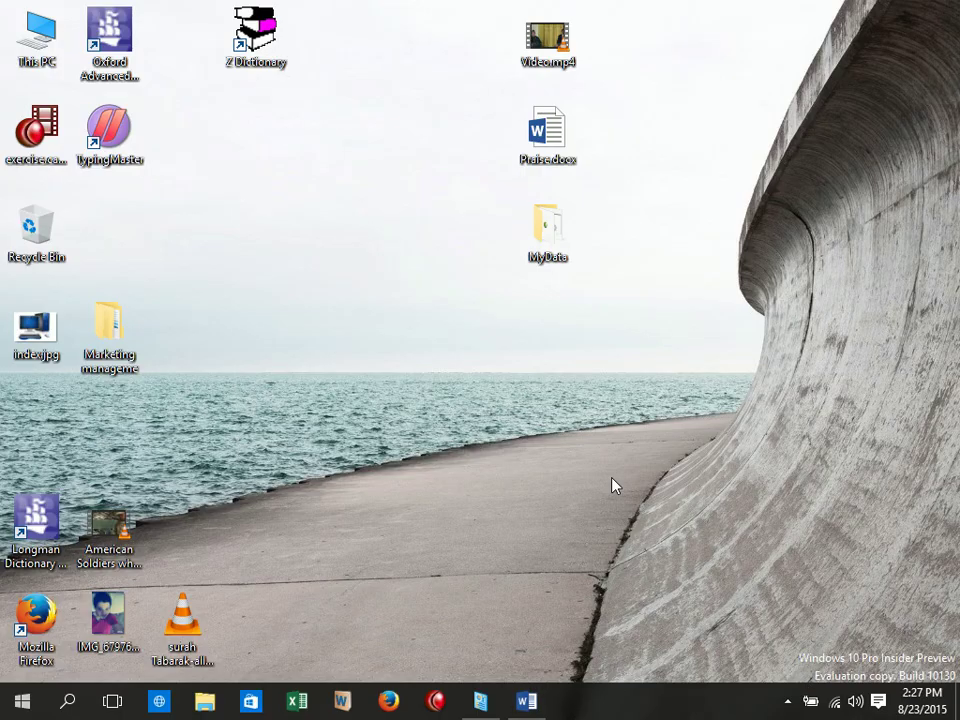
{"action": "double_click", "coordinate": [36, 50]}
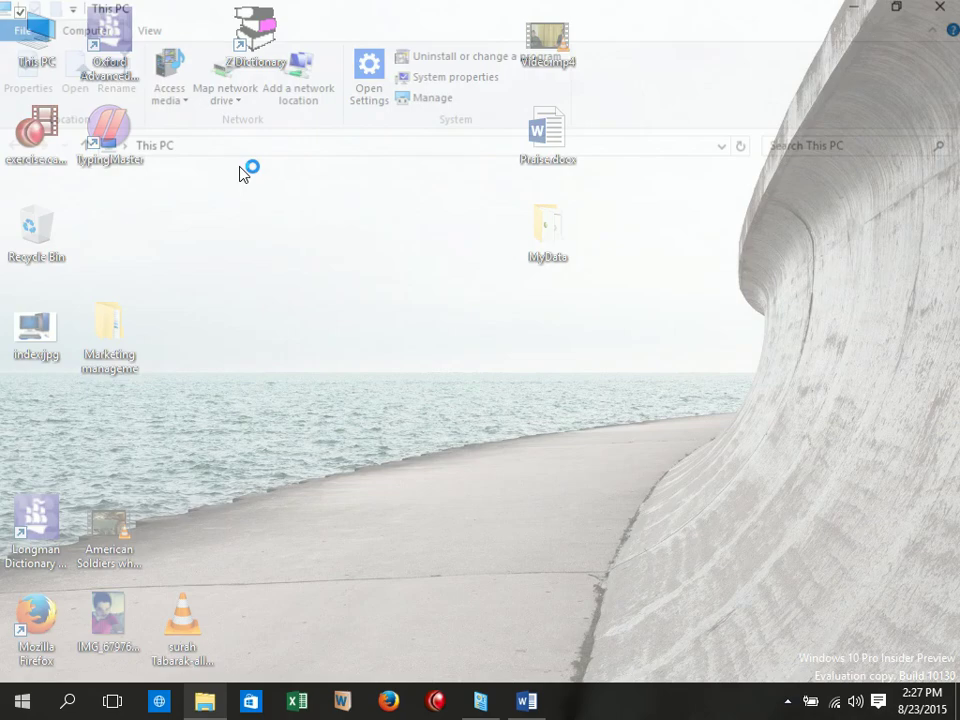
{"action": "double_click", "coordinate": [553, 360]}
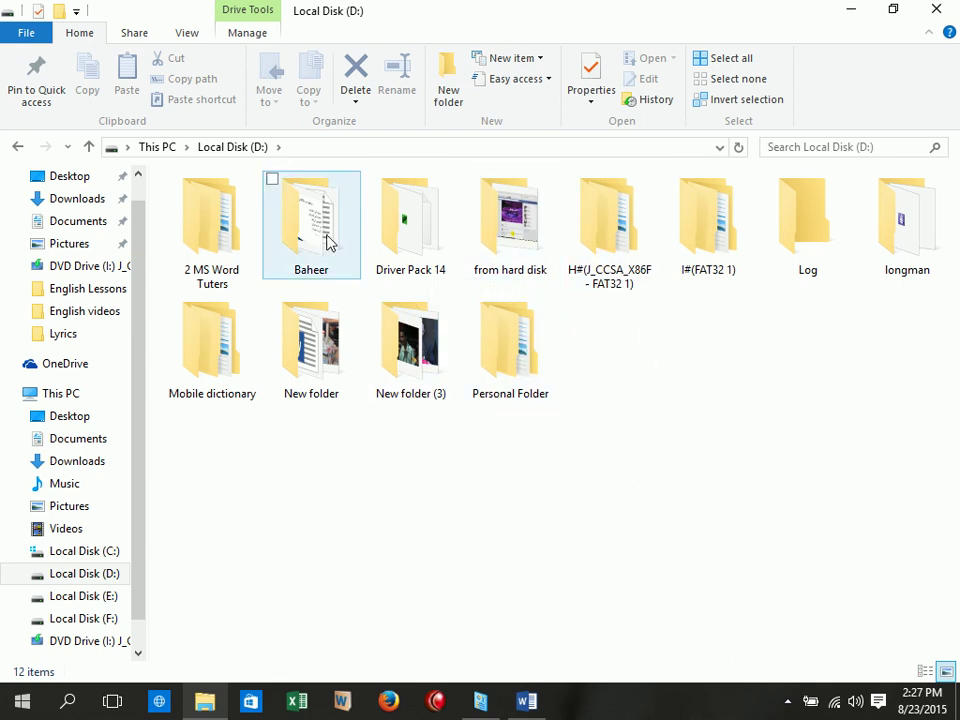
{"action": "double_click", "coordinate": [231, 208]}
{"action": "double_click", "coordinate": [216, 229]}
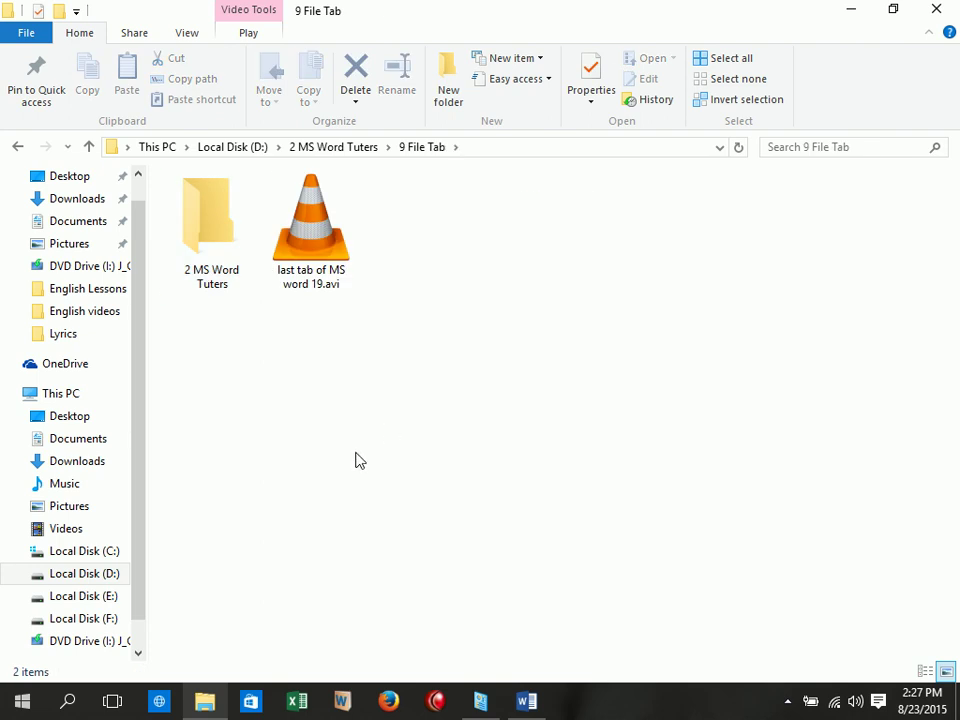
Switch to Local Disk (F:) and open its first folder to view the course folders inside
{"action": "left_click", "coordinate": [74, 603]}
{"action": "left_click", "coordinate": [102, 615]}
{"action": "double_click", "coordinate": [231, 233]}
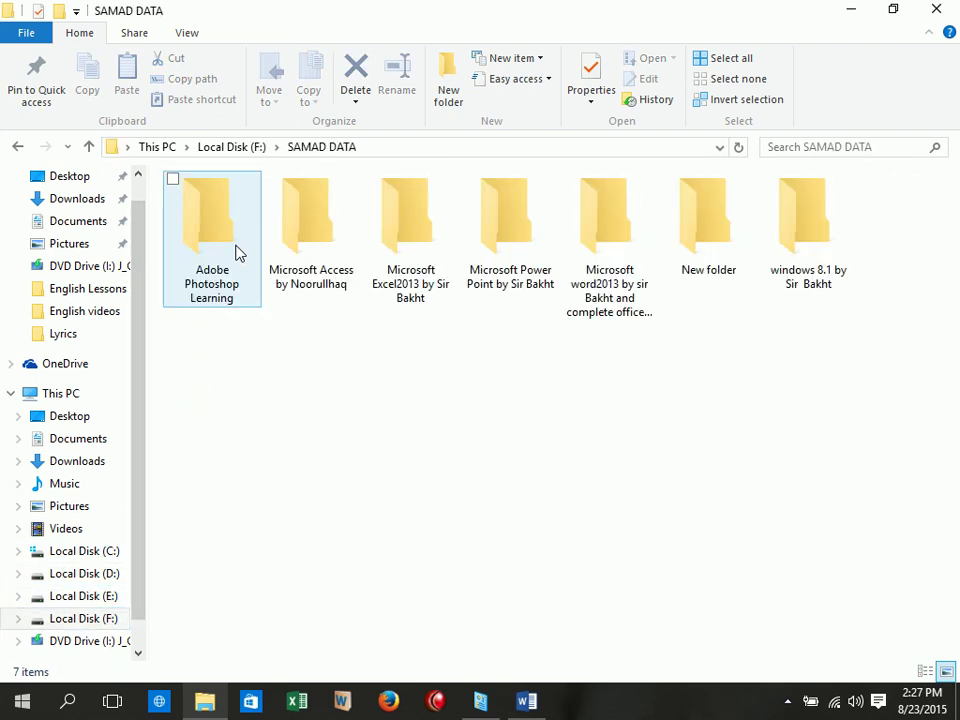
Capture the row of seven course folders with Snipping Tool
{"action": "left_click", "coordinate": [22, 700]}
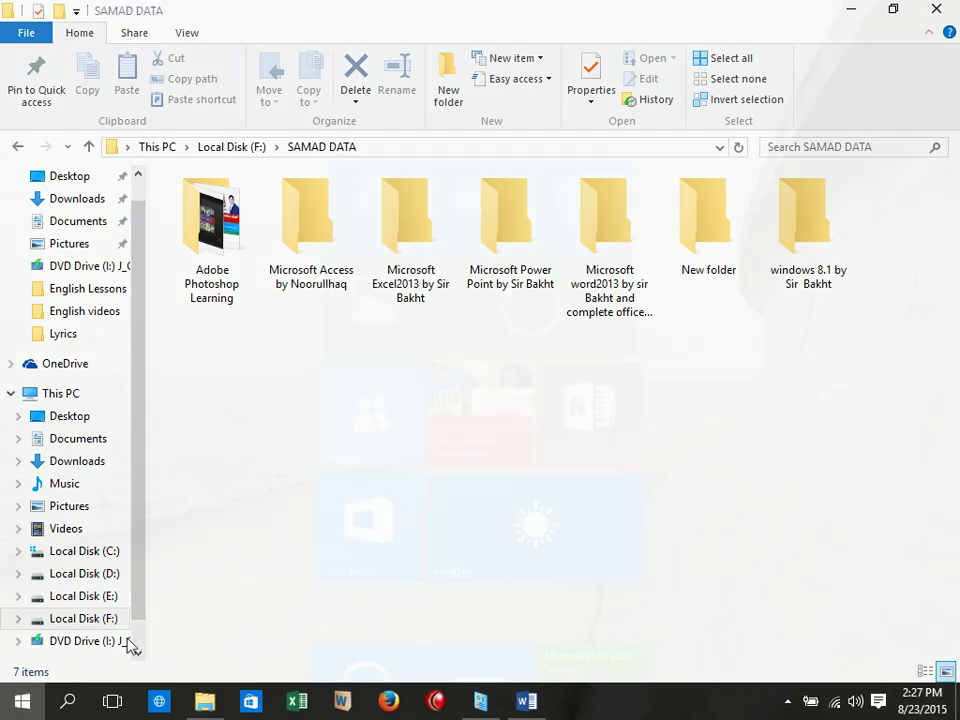
{"action": "type", "text": "snip"}
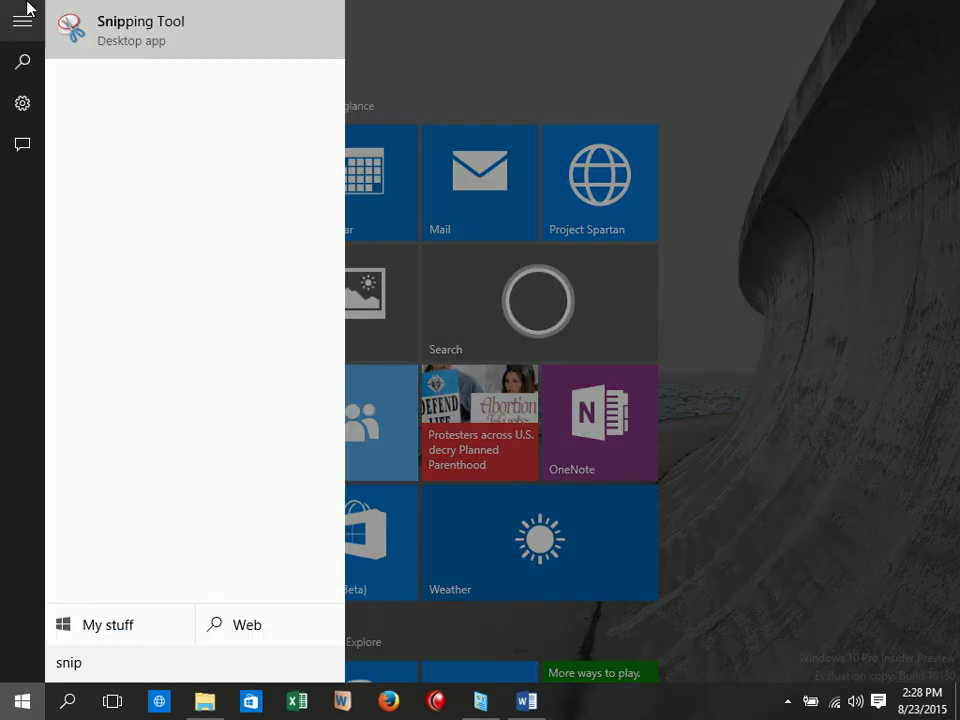
{"action": "key", "text": "Return"}
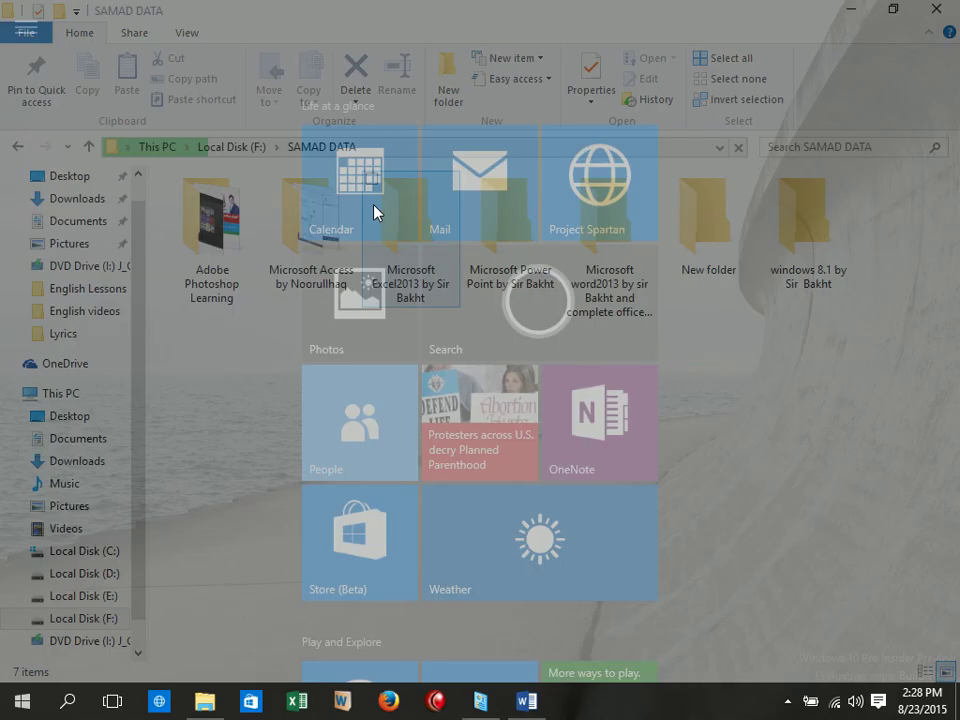
{"action": "left_click", "coordinate": [70, 68]}
{"action": "left_click_drag", "start_coordinate": [871, 381], "coordinate": [146, 154]}
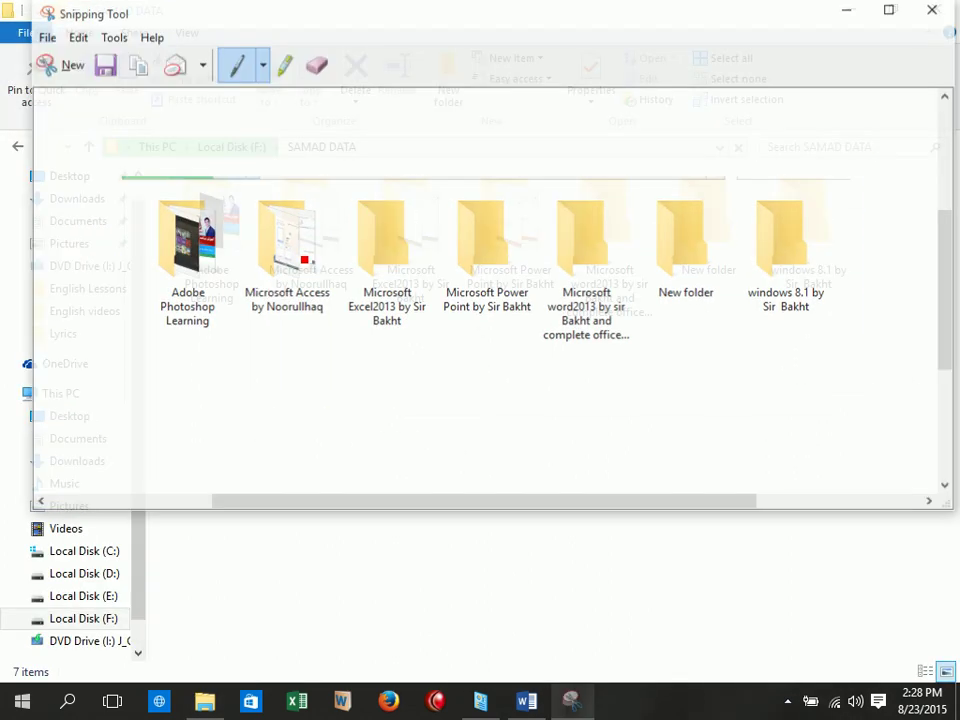
Handwrite the numbers 1 to 7 in red below the seven folders in the snip, in order
{"action": "left_click_drag", "start_coordinate": [183, 346], "coordinate": [175, 384]}
{"action": "left_click_drag", "start_coordinate": [270, 352], "coordinate": [310, 380]}
{"action": "left_click_drag", "start_coordinate": [395, 334], "coordinate": [393, 377]}
{"action": "left_click_drag", "start_coordinate": [472, 332], "coordinate": [500, 384]}
{"action": "left_click_drag", "start_coordinate": [574, 347], "coordinate": [570, 378]}
{"action": "left_click_drag", "start_coordinate": [578, 345], "coordinate": [600, 343]}
{"action": "left_click_drag", "start_coordinate": [666, 336], "coordinate": [662, 360]}
{"action": "left_click_drag", "start_coordinate": [752, 324], "coordinate": [800, 370]}
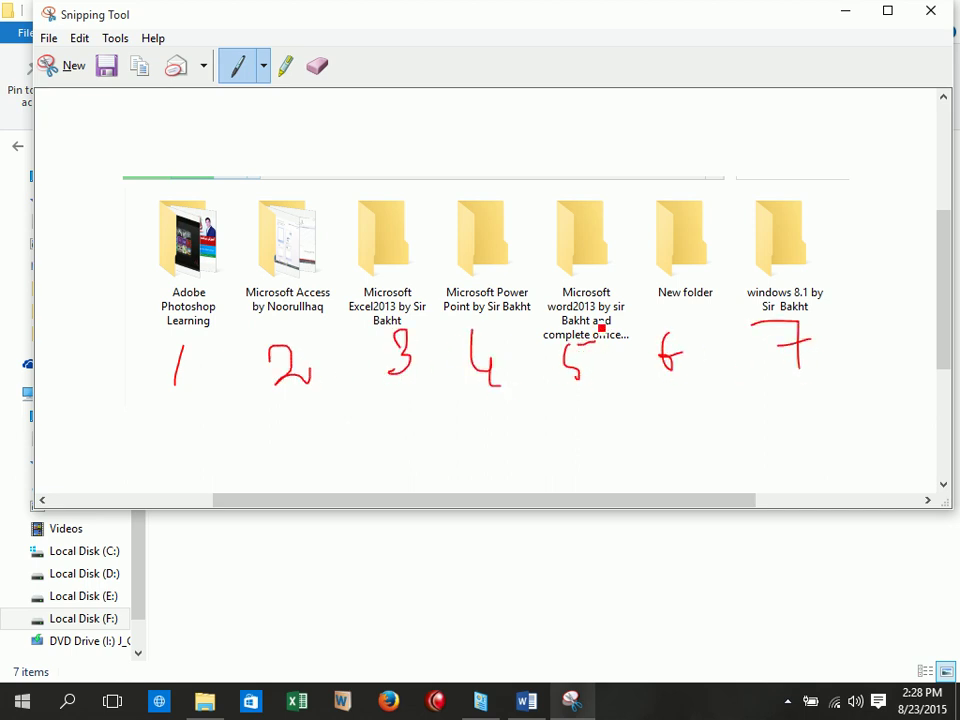
Draw red check marks beneath the handwritten numbers 1 to 6 and a curved stroke beside the 7
{"action": "left_click_drag", "start_coordinate": [170, 425], "coordinate": [230, 418]}
{"action": "mouse_move", "coordinate": [283, 424]}
{"action": "left_mouse_down"}
{"action": "mouse_move", "coordinate": [298, 444]}
{"action": "mouse_move", "coordinate": [313, 403]}
{"action": "left_mouse_up"}
{"action": "mouse_move", "coordinate": [401, 408]}
{"action": "left_mouse_down"}
{"action": "mouse_move", "coordinate": [439, 392]}
{"action": "mouse_move", "coordinate": [470, 405]}
{"action": "left_mouse_up"}
{"action": "left_click_drag", "start_coordinate": [513, 408], "coordinate": [575, 385]}
{"action": "left_click_drag", "start_coordinate": [631, 400], "coordinate": [672, 338]}
{"action": "mouse_move", "coordinate": [724, 368]}
{"action": "left_mouse_down"}
{"action": "mouse_move", "coordinate": [731, 386]}
{"action": "mouse_move", "coordinate": [766, 357]}
{"action": "left_mouse_up"}
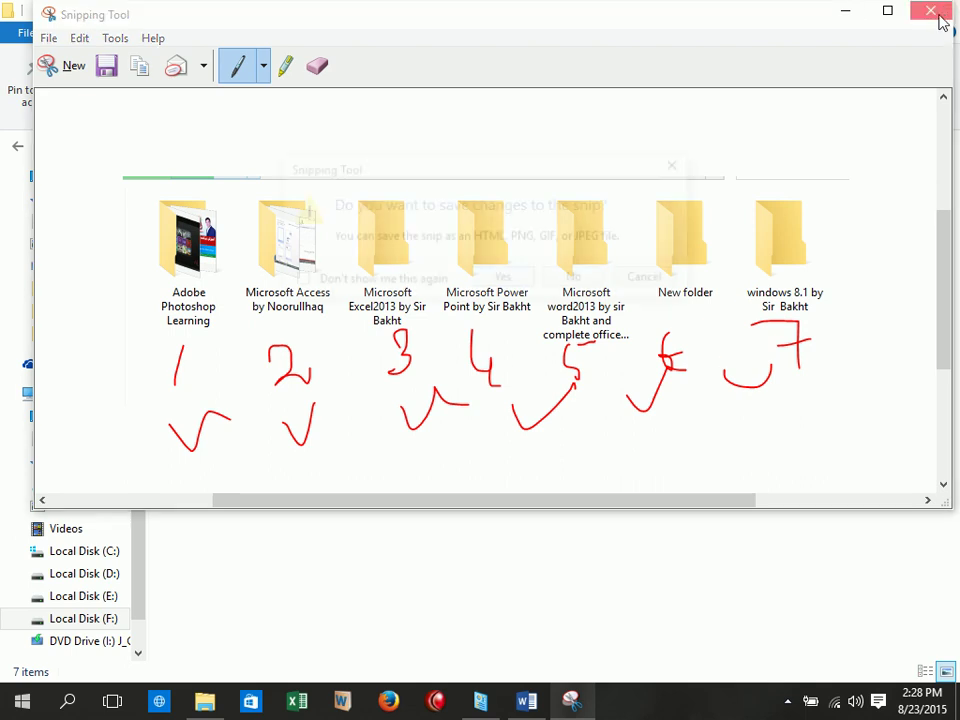
Close Snipping Tool without saving the snip and close the File Explorer window
{"action": "key", "text": "alt+F4"}
{"action": "left_click", "coordinate": [572, 275]}
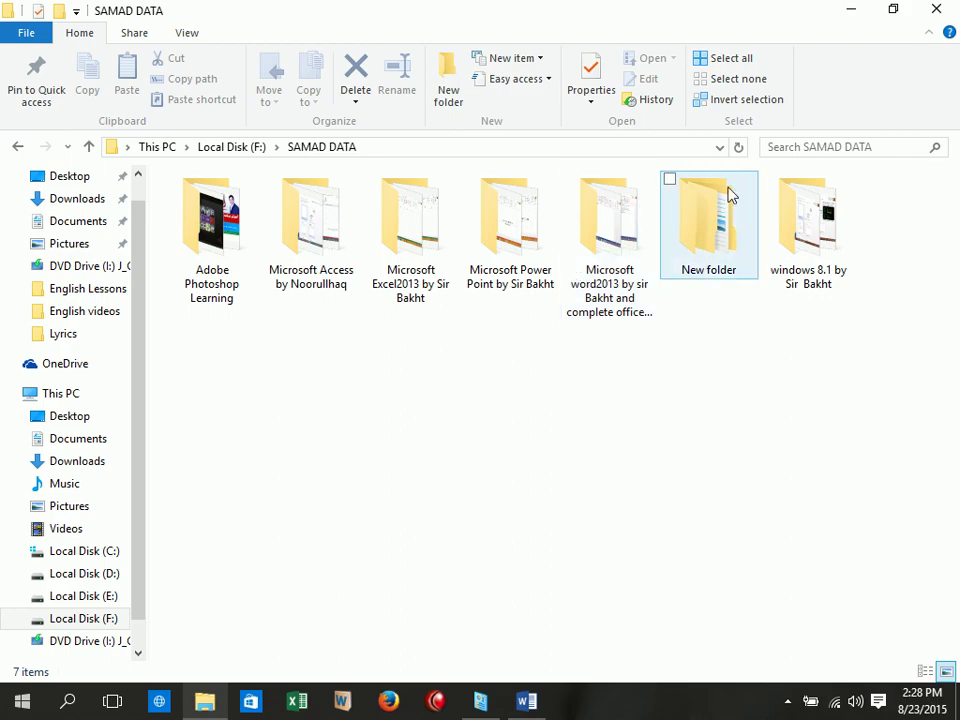
{"action": "key", "text": "alt+F4"}
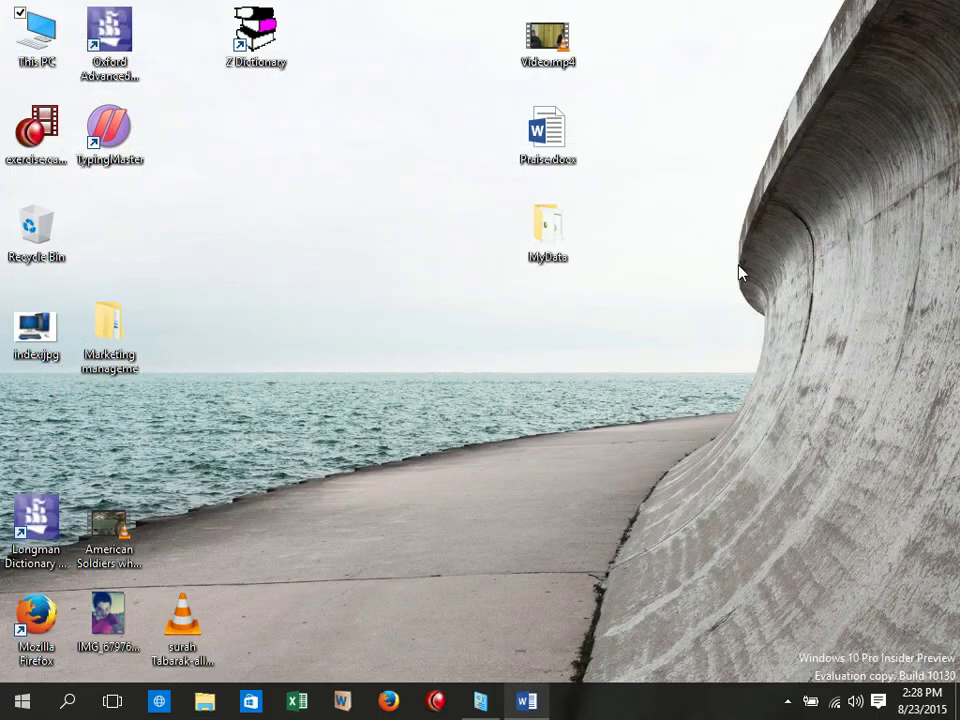
Switch to the Word document and enter "Indexes" on the line below the definition
{"action": "left_click", "coordinate": [527, 699]}
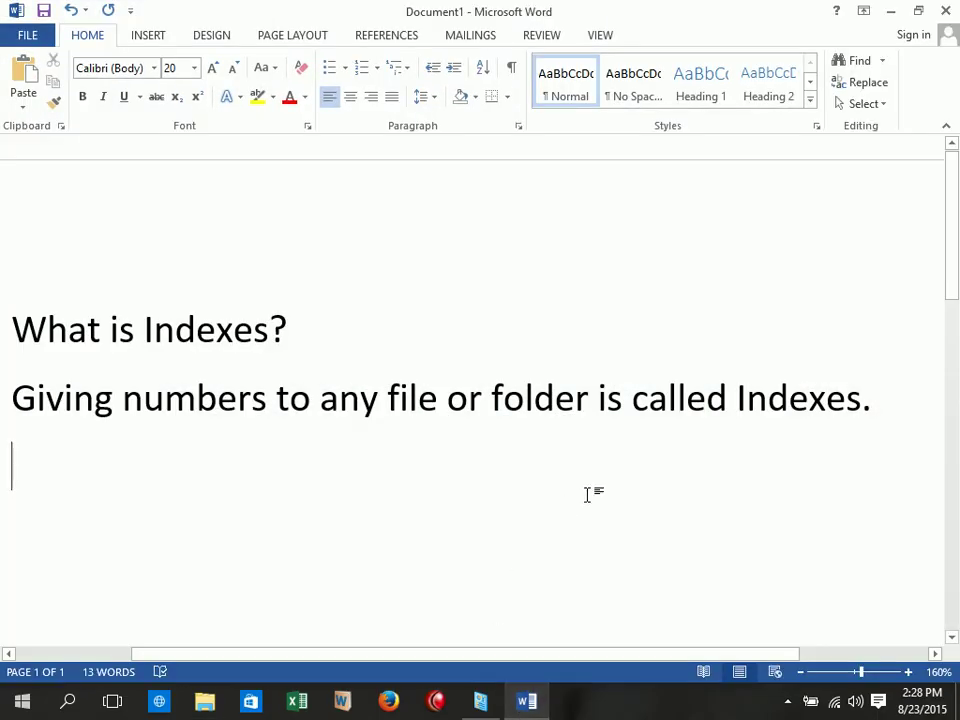
{"action": "type", "text": "Indexes"}
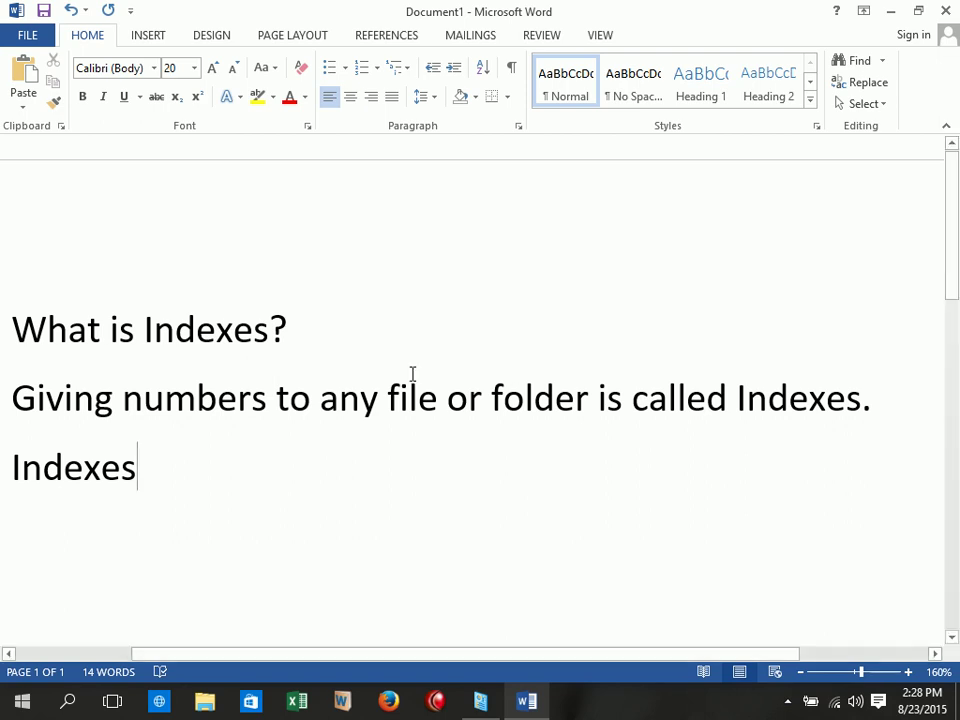
Add Local Disk (D:) to the indexed locations in the Control Panel's Indexing Options, and close both windows
{"action": "right_click", "coordinate": [22, 701]}
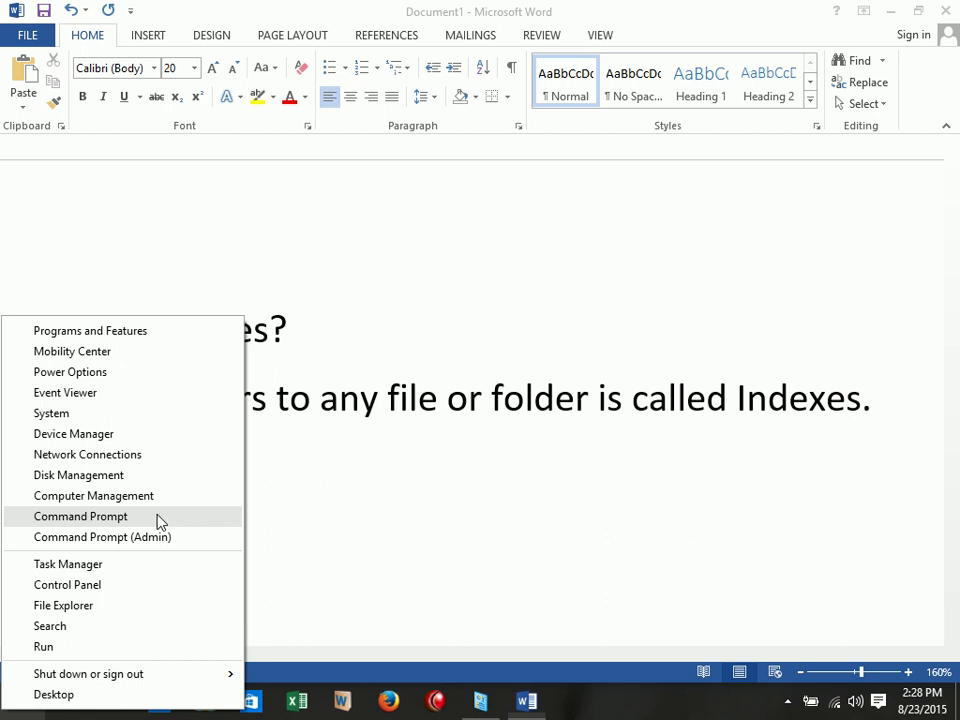
{"action": "left_click", "coordinate": [115, 586]}
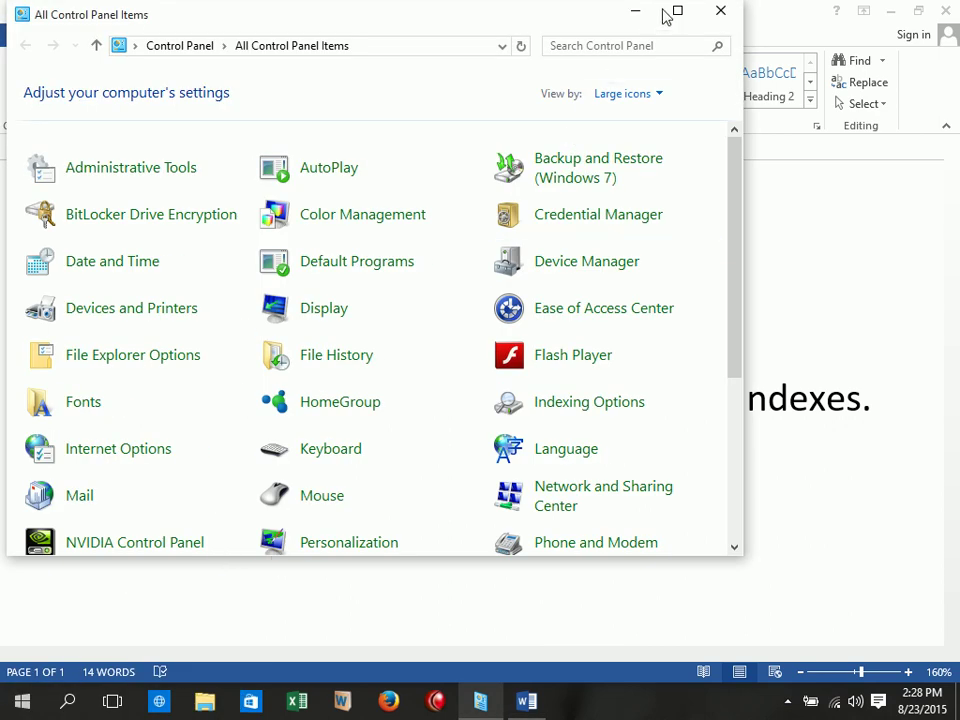
{"action": "left_click", "coordinate": [678, 16]}
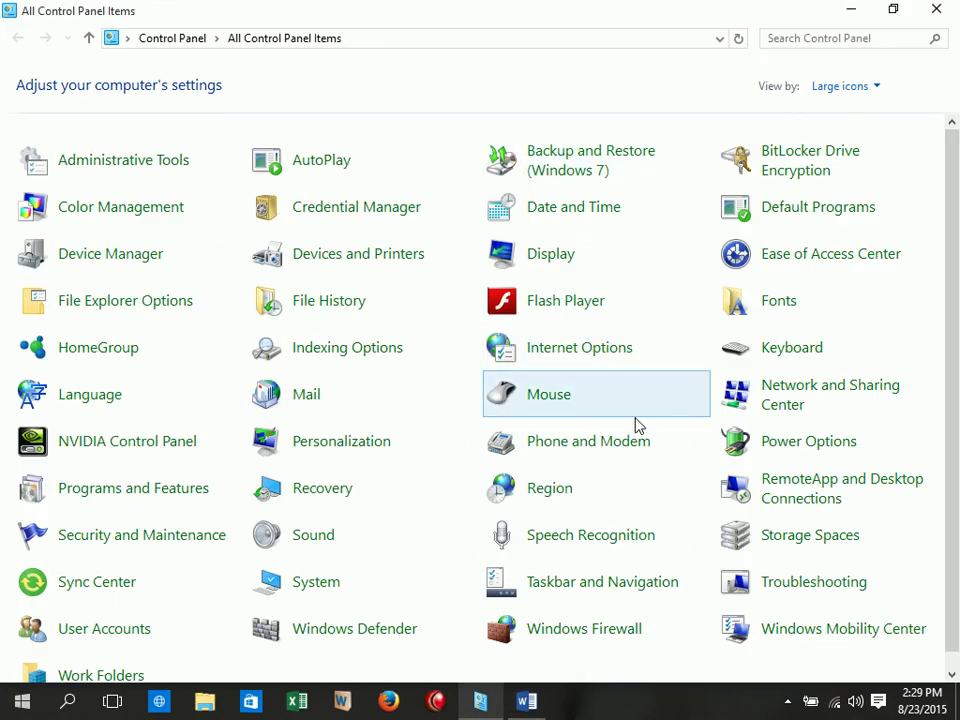
{"action": "left_click", "coordinate": [362, 355]}
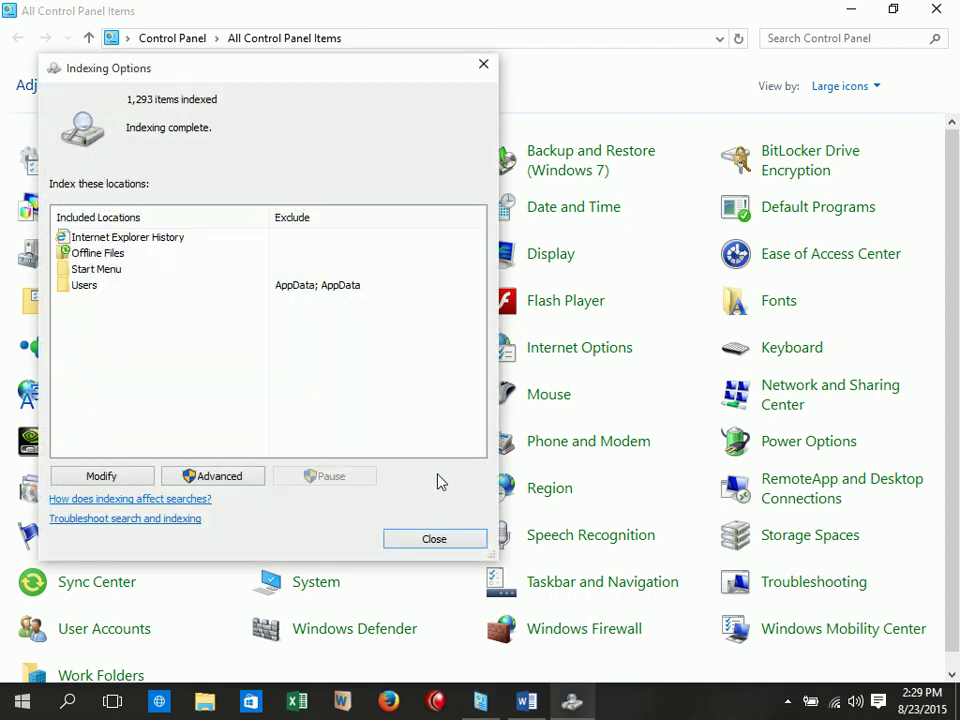
{"action": "left_click", "coordinate": [111, 476]}
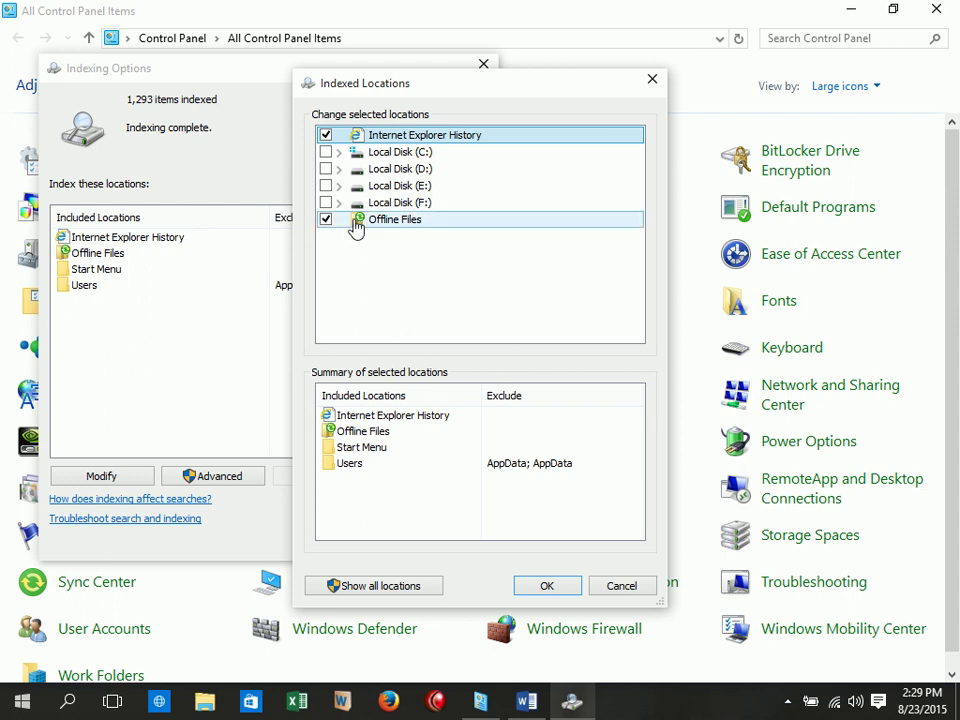
{"action": "left_click", "coordinate": [326, 169]}
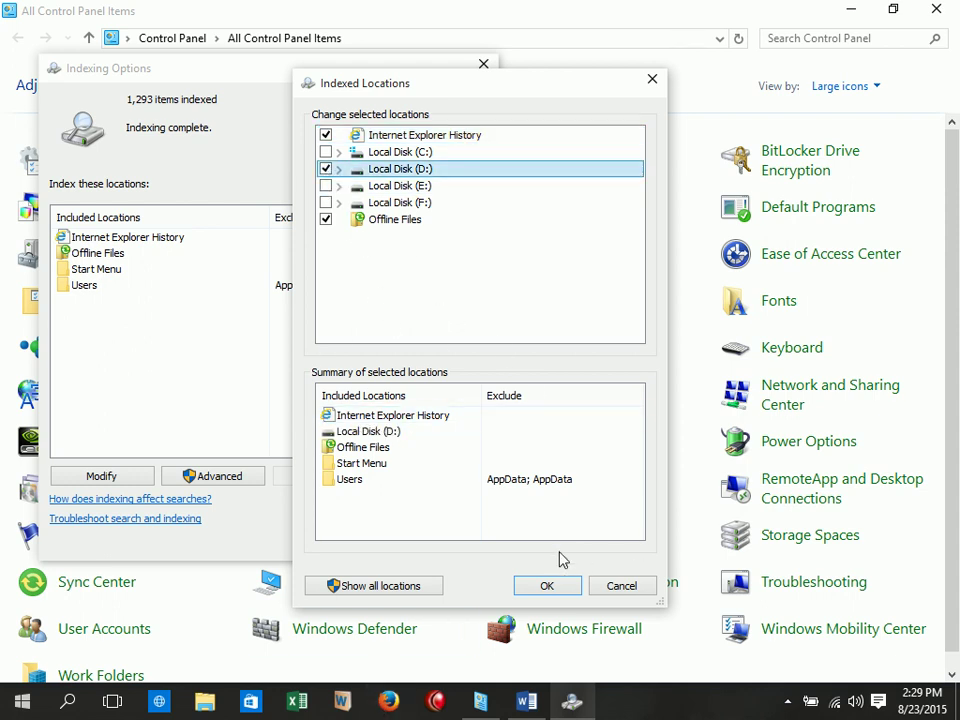
{"action": "left_click", "coordinate": [533, 585]}
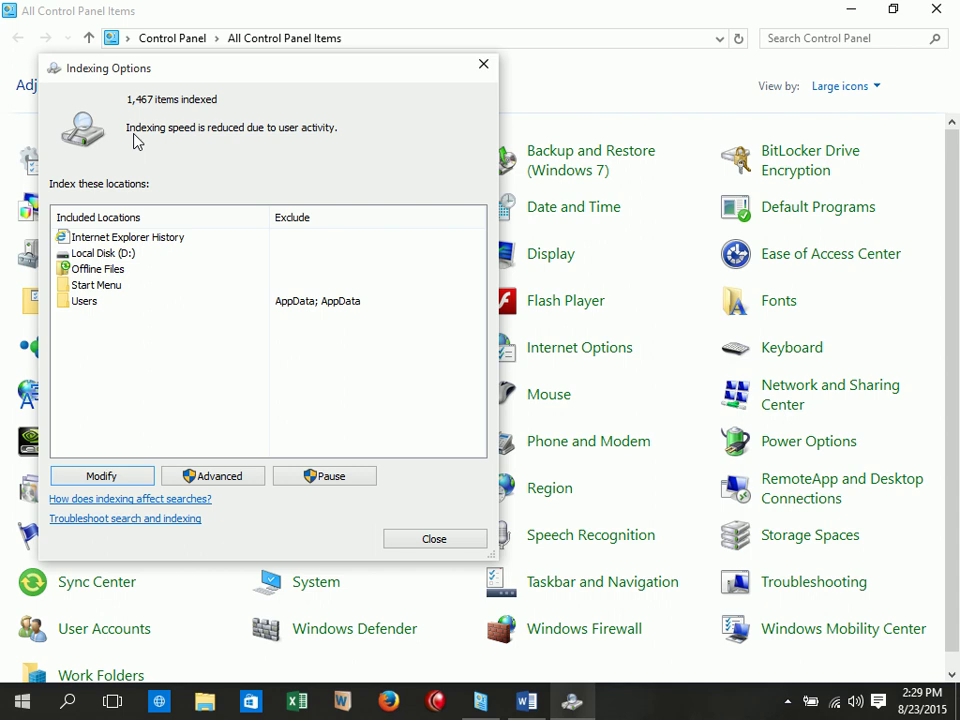
{"action": "left_click", "coordinate": [434, 540]}
{"action": "left_click", "coordinate": [936, 9]}
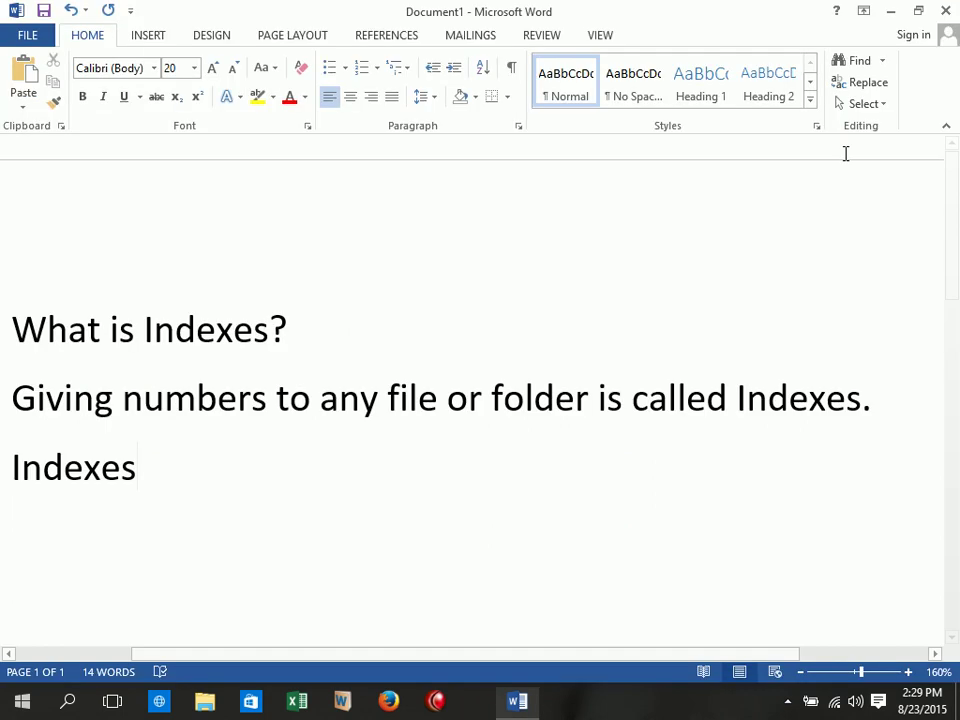
Open Local Disk (D:) in File Explorer and search it for "e"
{"action": "key", "text": "super+d"}
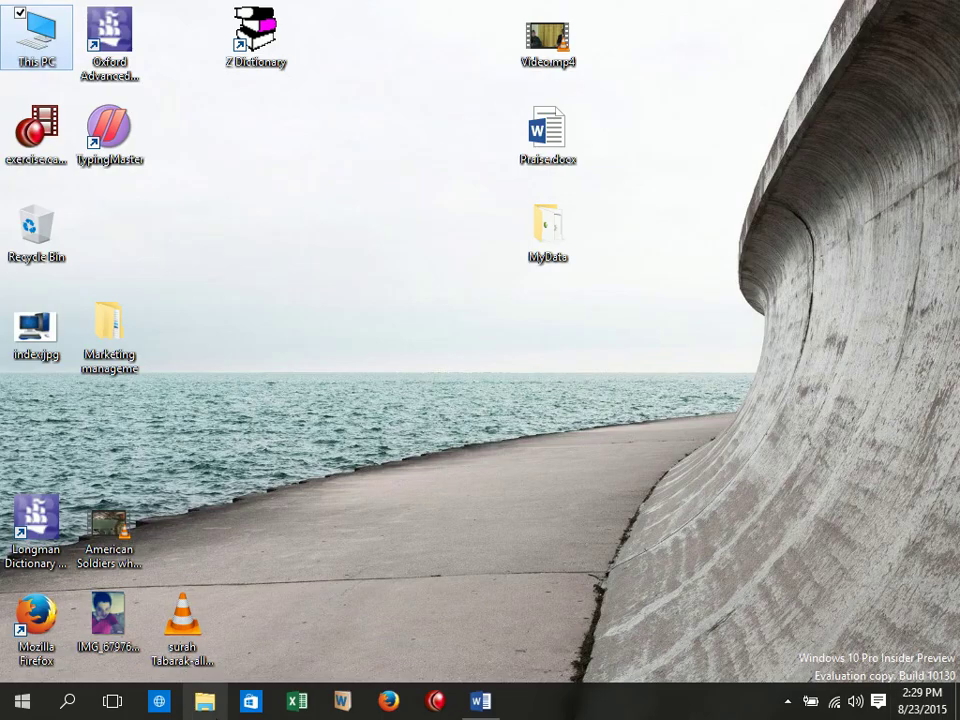
{"action": "left_click", "coordinate": [204, 700]}
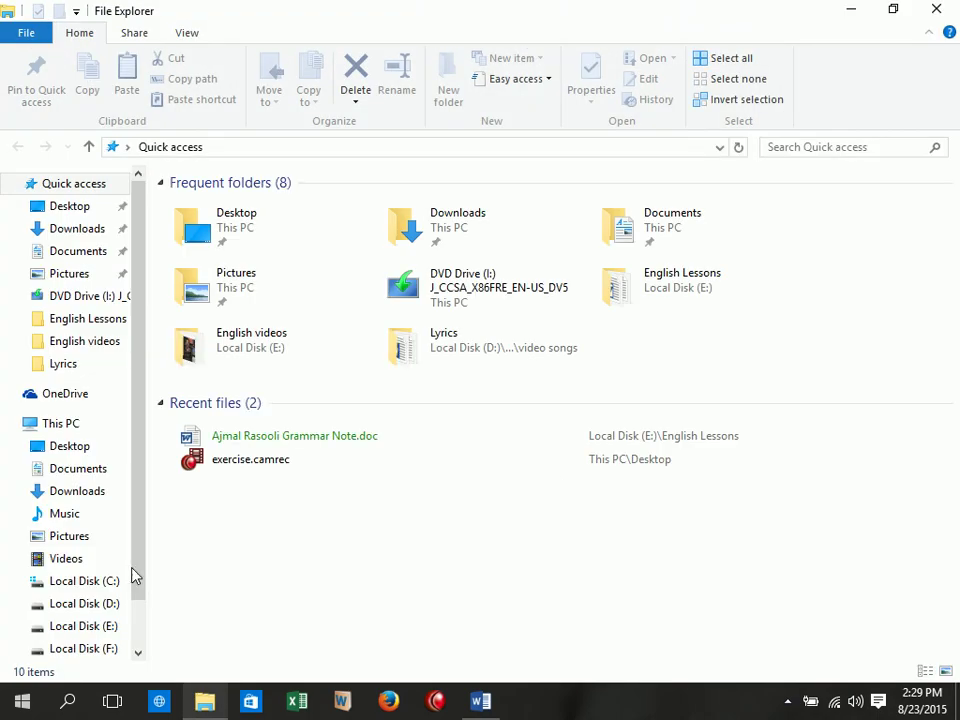
{"action": "left_click", "coordinate": [100, 604]}
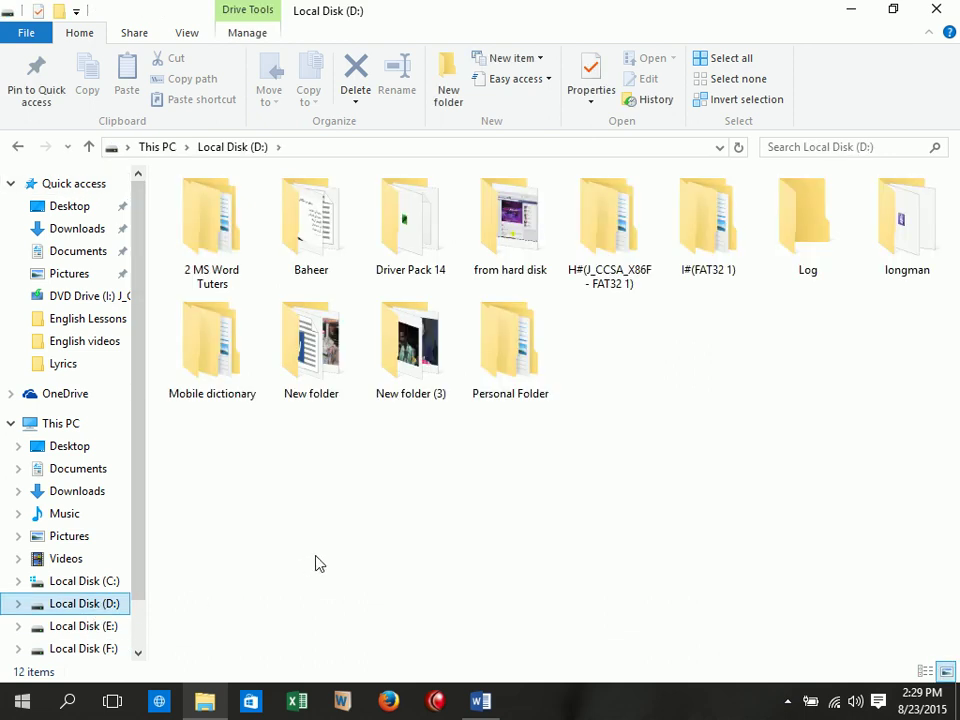
{"action": "left_click", "coordinate": [513, 368]}
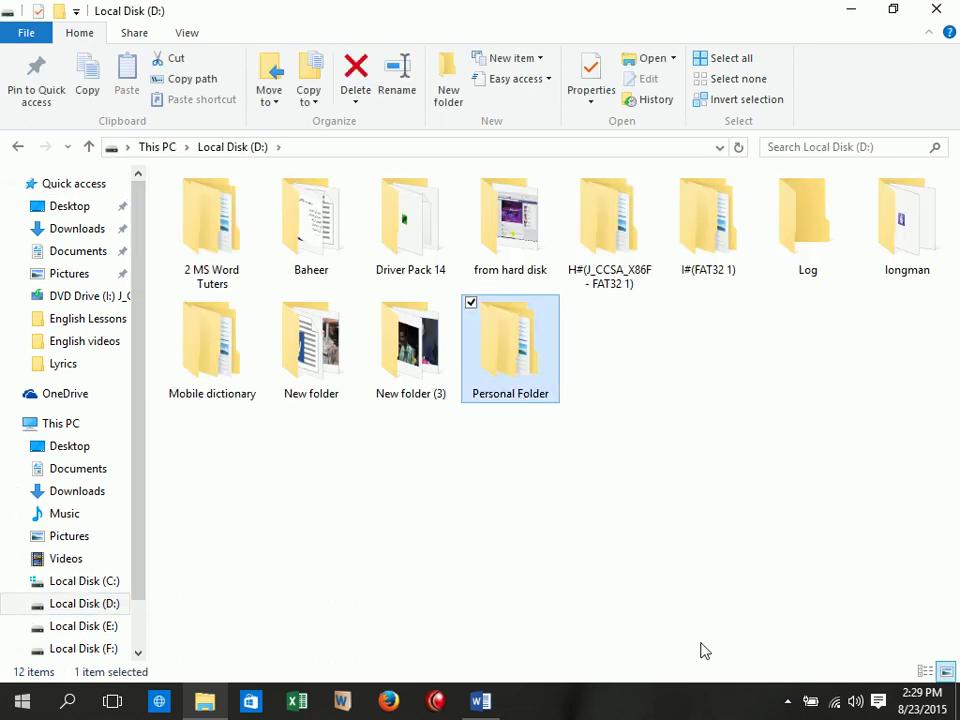
{"action": "key", "text": "ctrl+e"}
{"action": "type", "text": "e"}
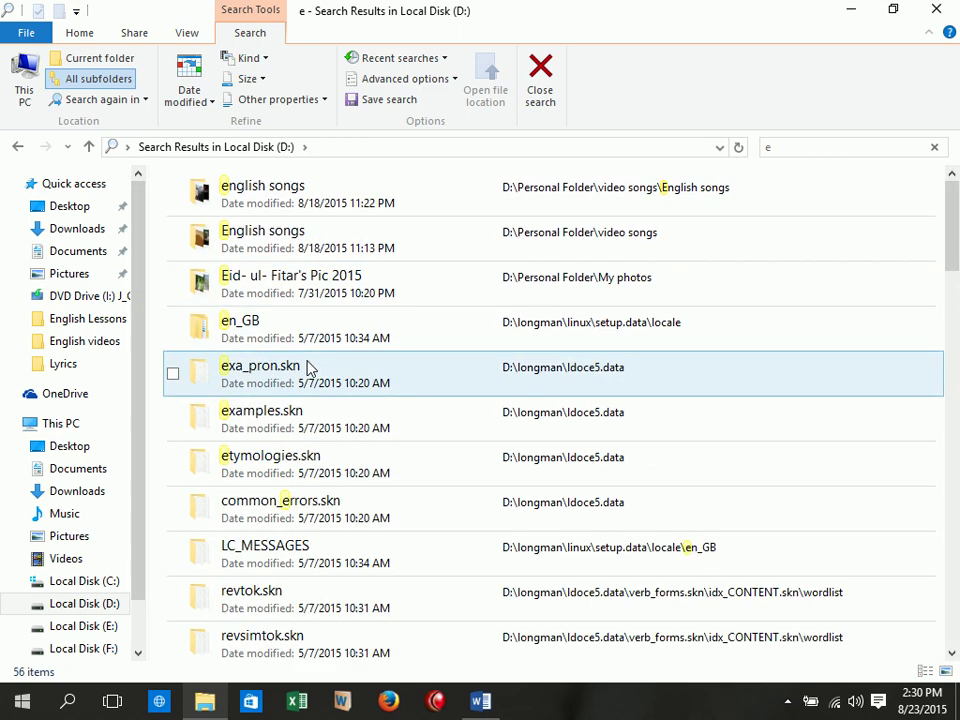
Look through the search results, display them as large thumbnails, and return to the desktop
{"action": "scroll", "coordinate": [530, 430], "scroll_direction": "down", "scroll_amount": 10}
{"action": "scroll", "coordinate": [480, 480], "scroll_direction": "down", "scroll_amount": 3}
{"action": "scroll", "coordinate": [487, 456], "scroll_direction": "down", "scroll_amount": 1}
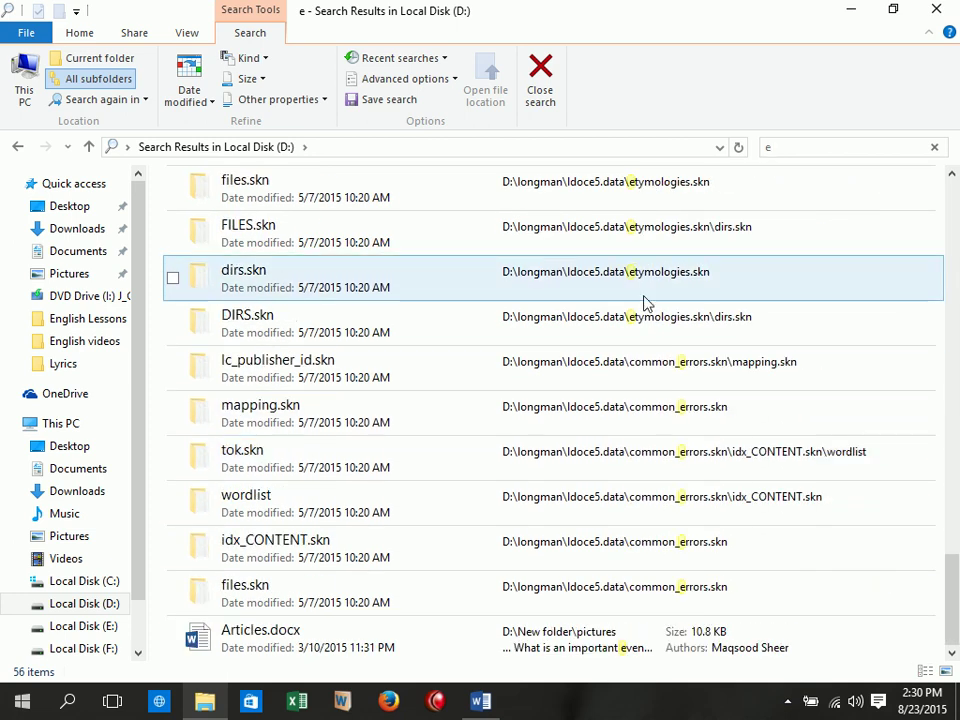
{"action": "left_click", "coordinate": [944, 670]}
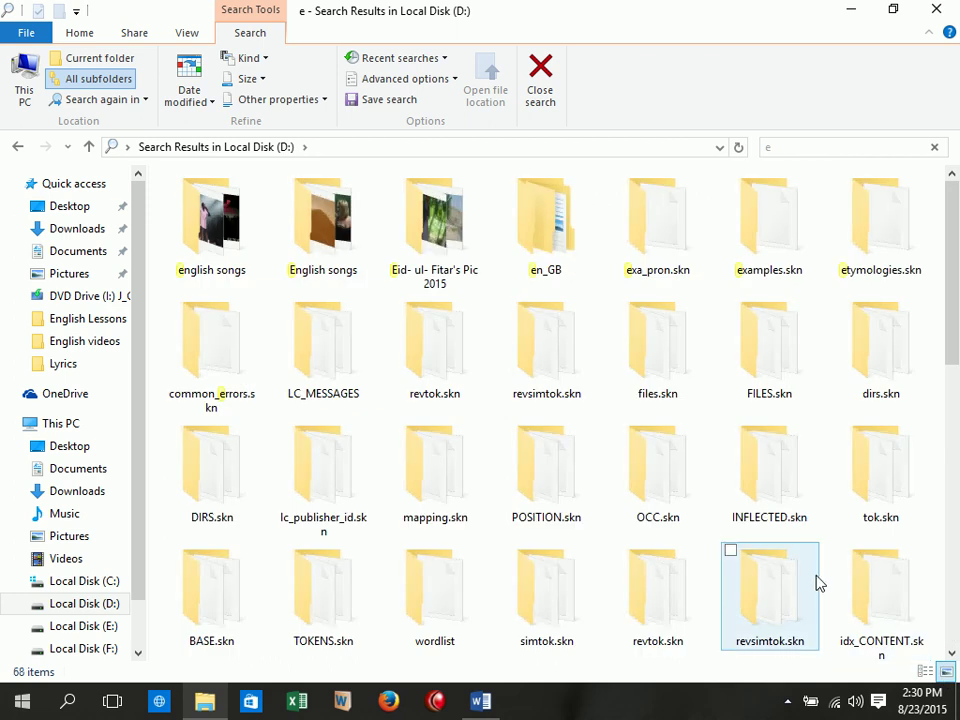
{"action": "mouse_move", "coordinate": [814, 579]}
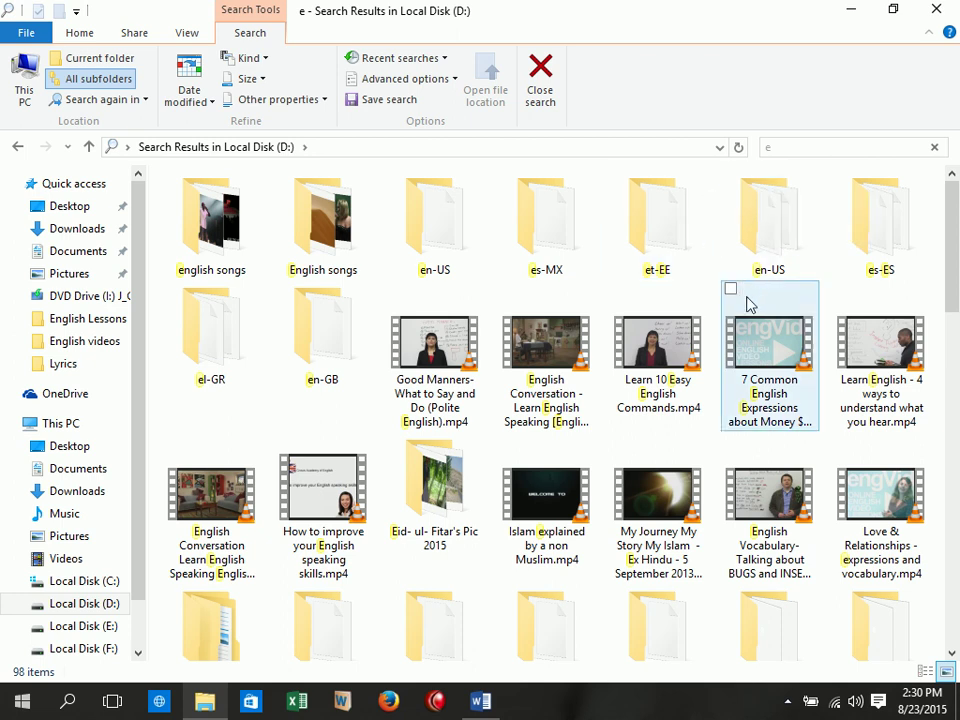
{"action": "key", "text": "super+d"}
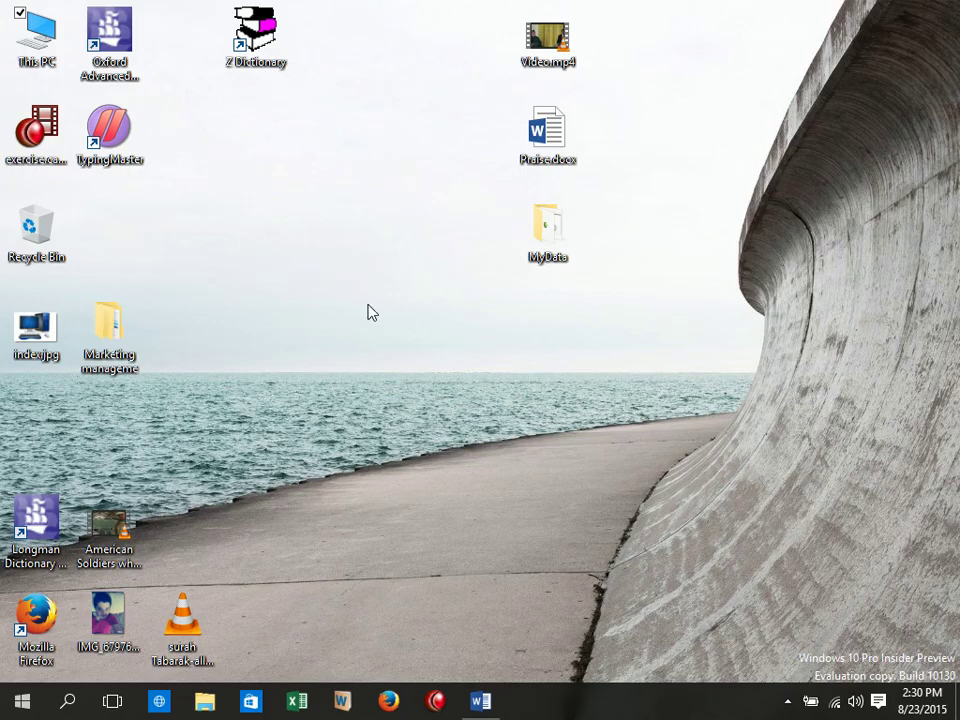
Review the search settings and the "When typing into list view" choices in This PC's Folder Options, and close both windows
{"action": "double_click", "coordinate": [38, 40]}
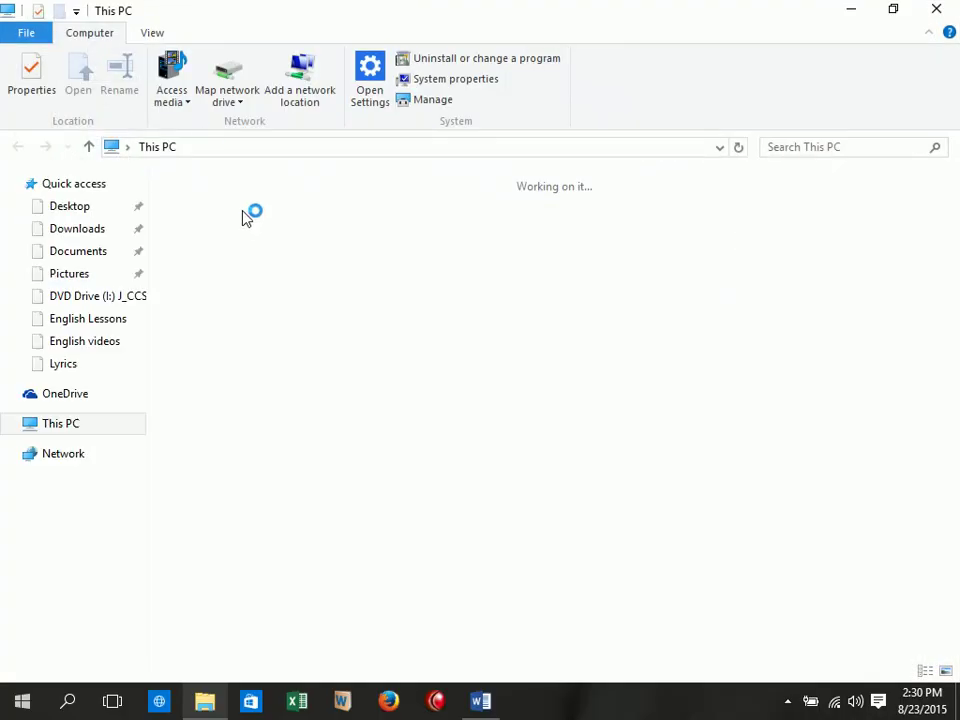
{"action": "left_click", "coordinate": [153, 36]}
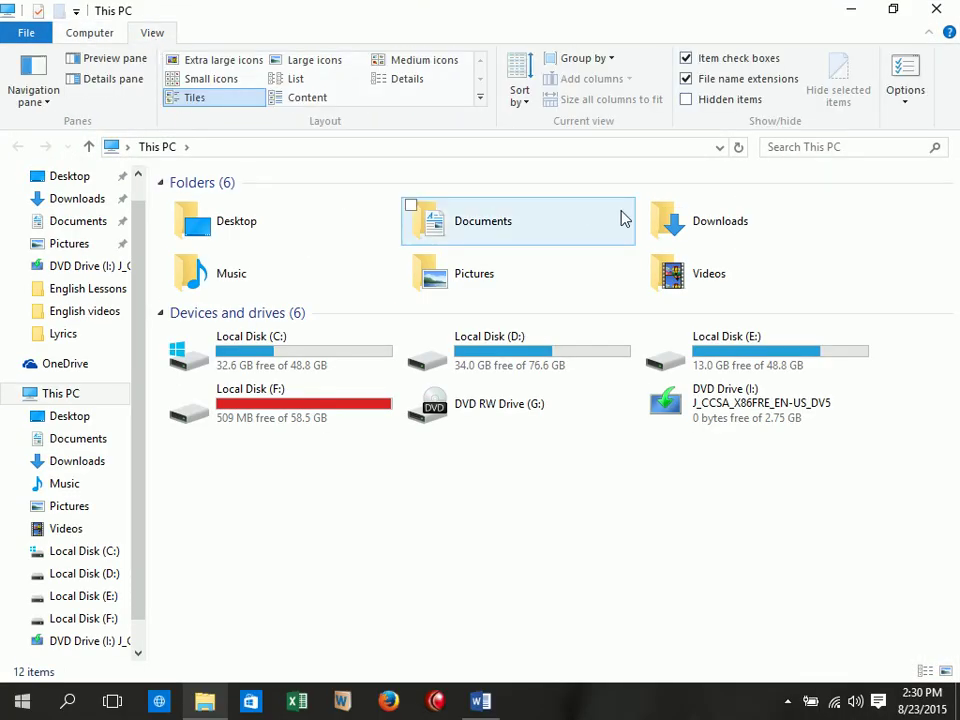
{"action": "left_click", "coordinate": [897, 67]}
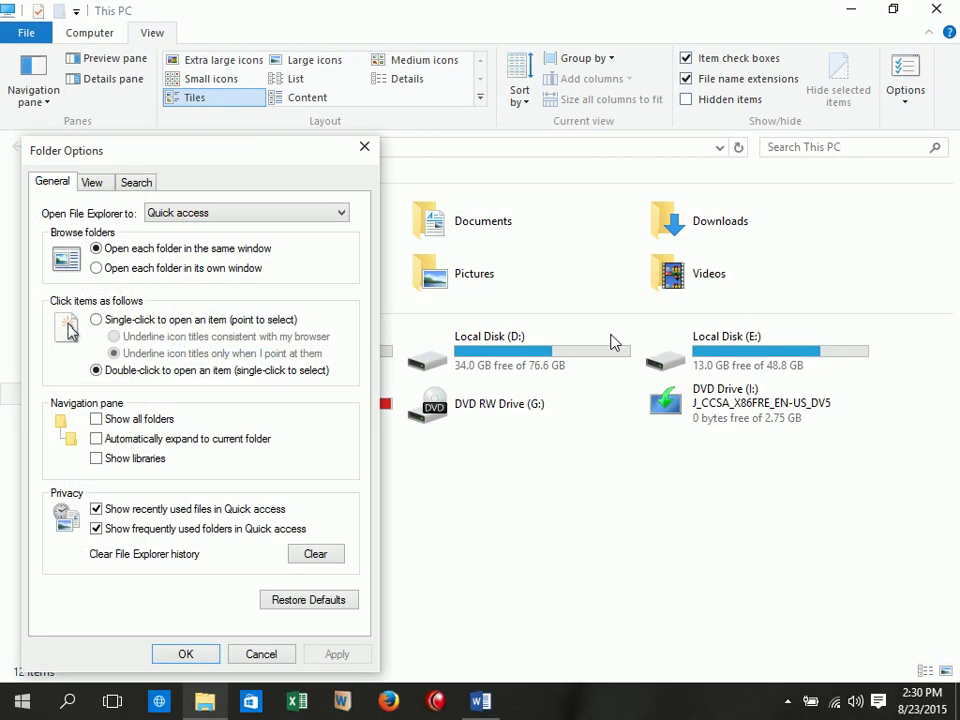
{"action": "left_click", "coordinate": [136, 181]}
{"action": "left_click", "coordinate": [285, 378]}
{"action": "left_click", "coordinate": [90, 183]}
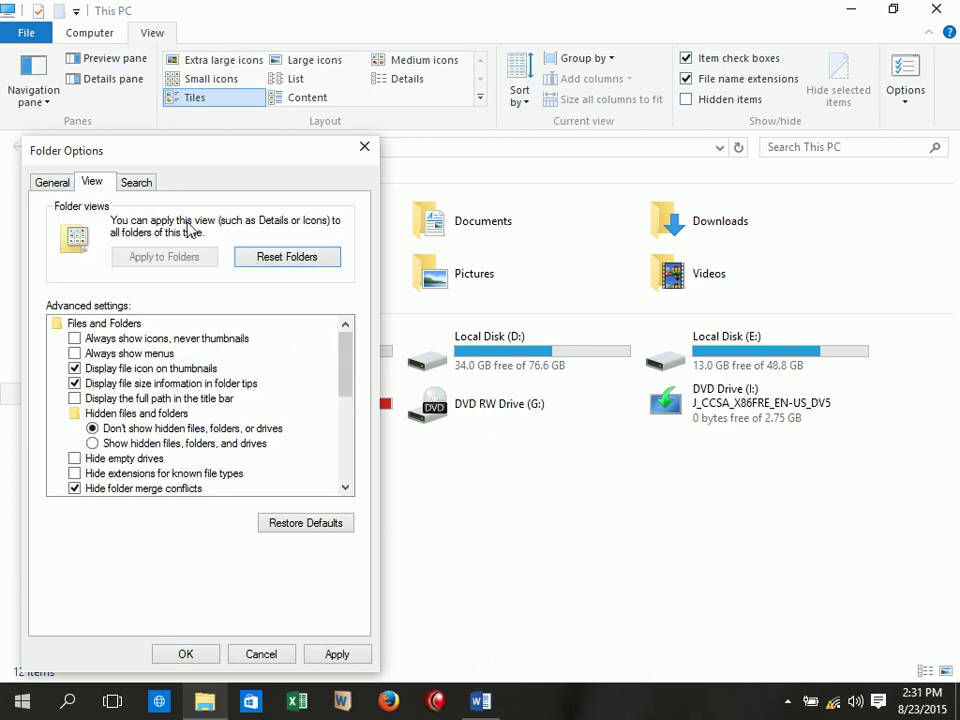
{"action": "left_click_drag", "start_coordinate": [341, 365], "coordinate": [356, 471]}
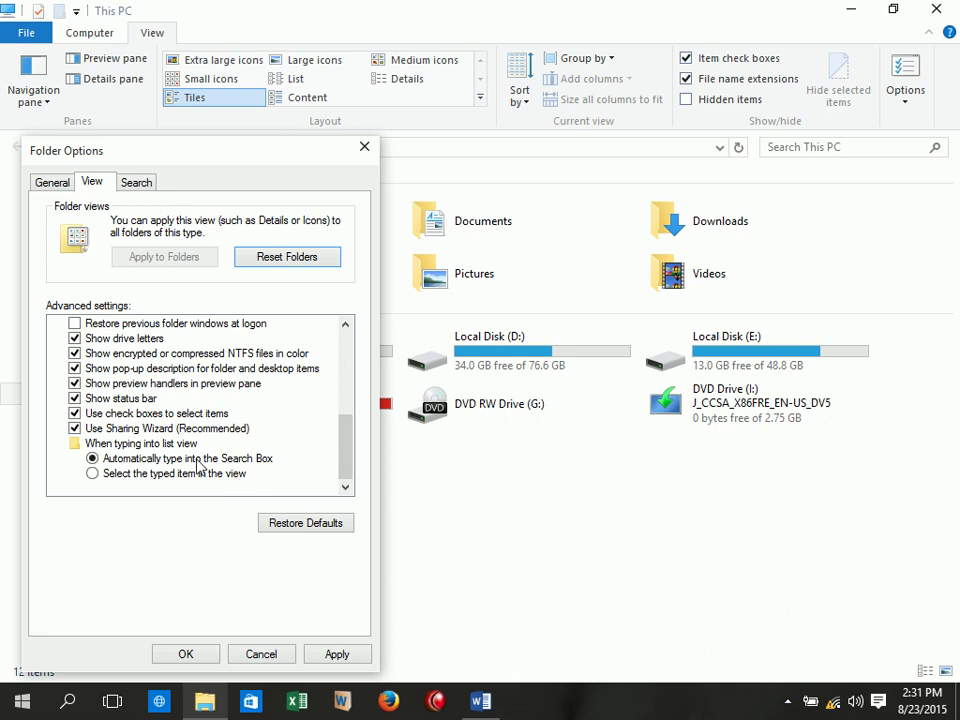
{"action": "left_click", "coordinate": [186, 655]}
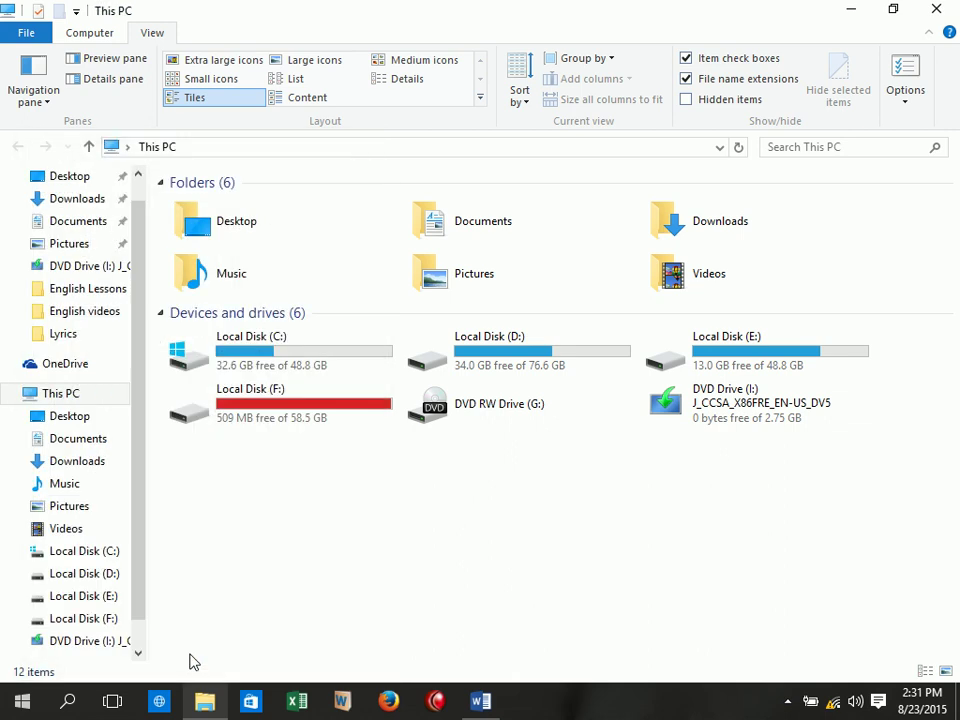
{"action": "left_click", "coordinate": [936, 9]}
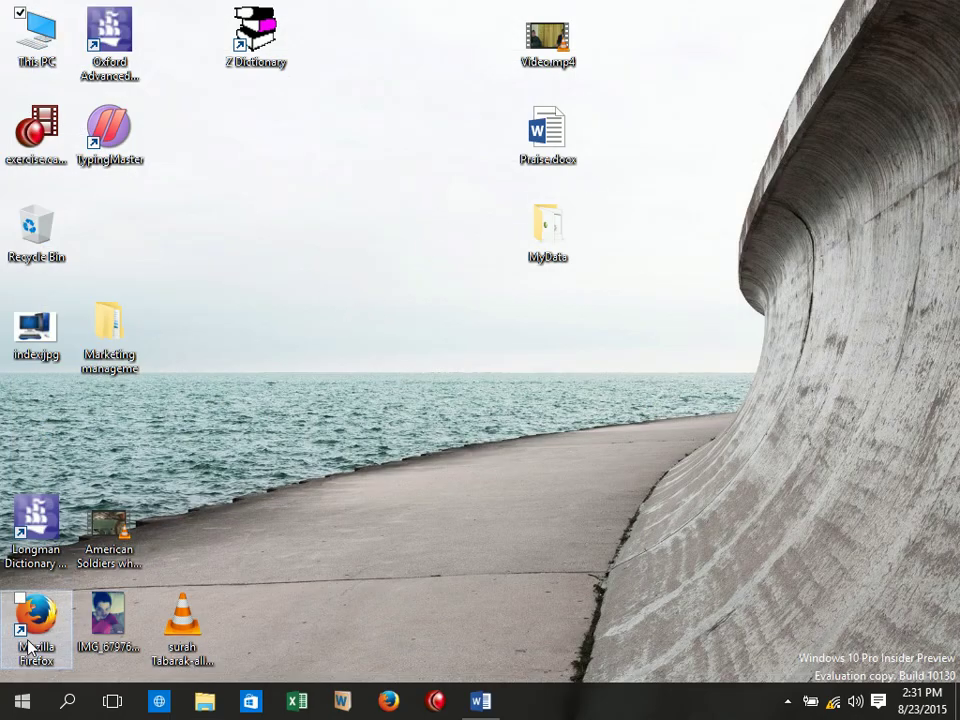
Include Local Disk (E:) in the indexed locations through Indexing Options, and close the dialog and Control Panel
{"action": "right_click", "coordinate": [22, 700]}
{"action": "left_click", "coordinate": [75, 586]}
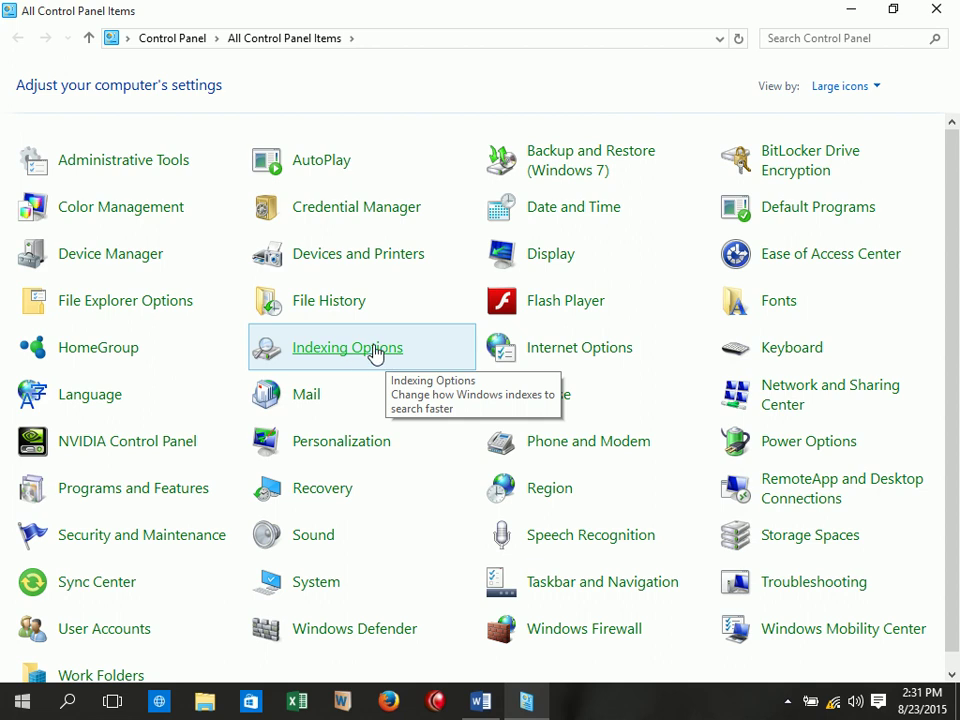
{"action": "left_click", "coordinate": [371, 352]}
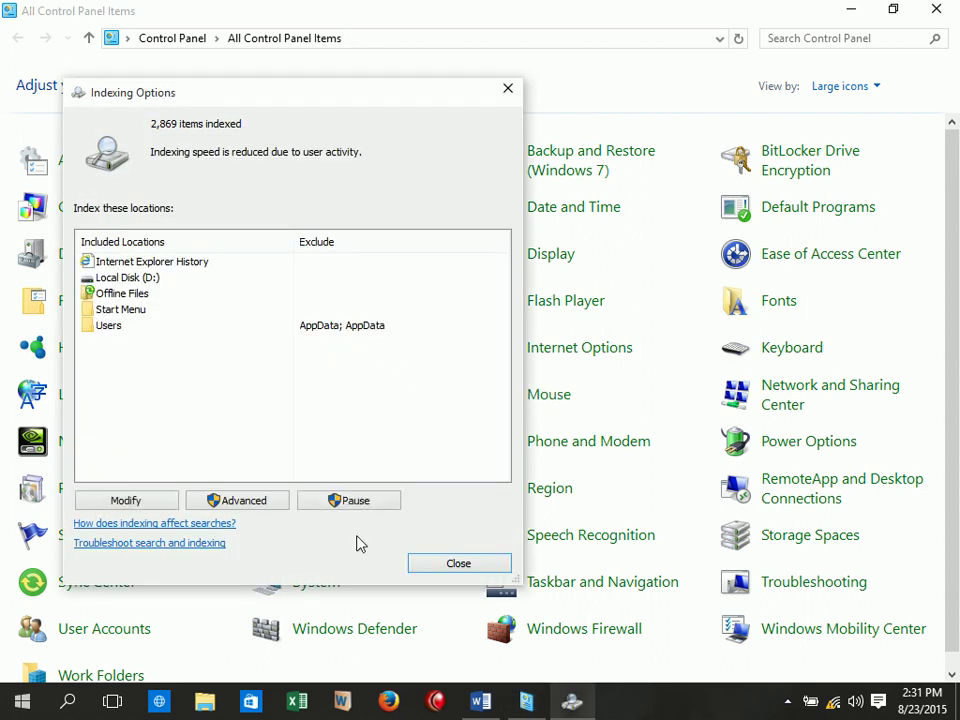
{"action": "left_click", "coordinate": [143, 499]}
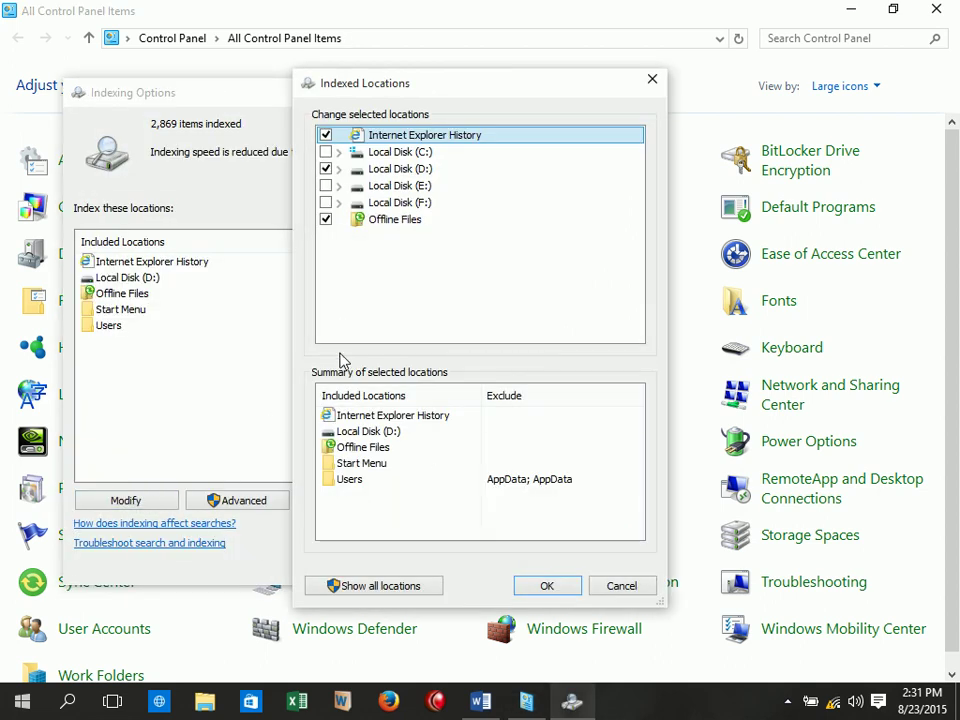
{"action": "left_click", "coordinate": [326, 185]}
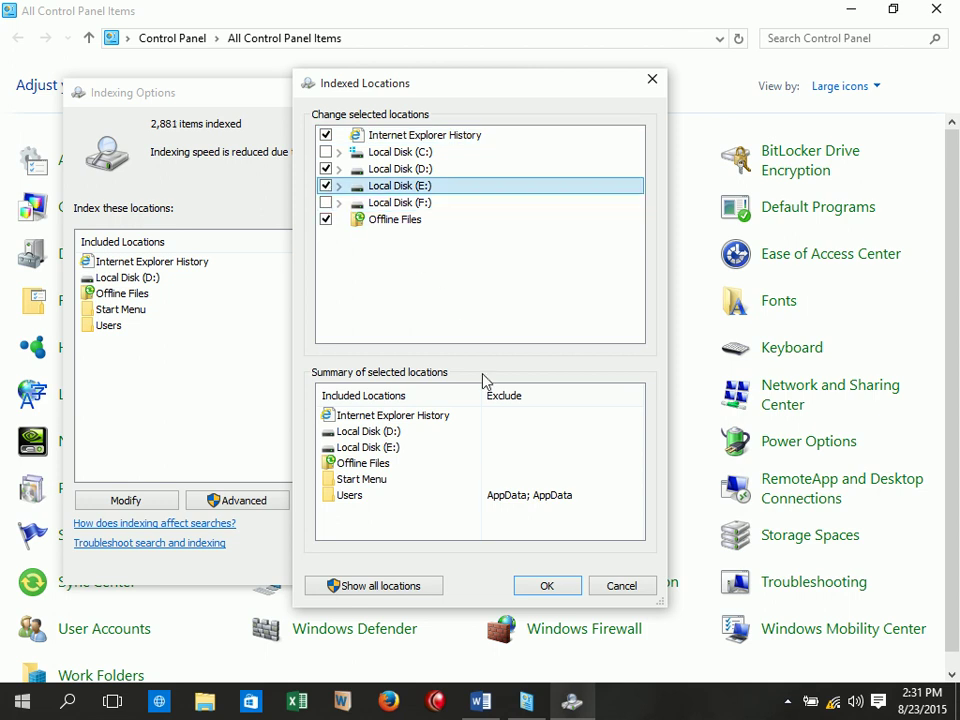
{"action": "left_click", "coordinate": [545, 587]}
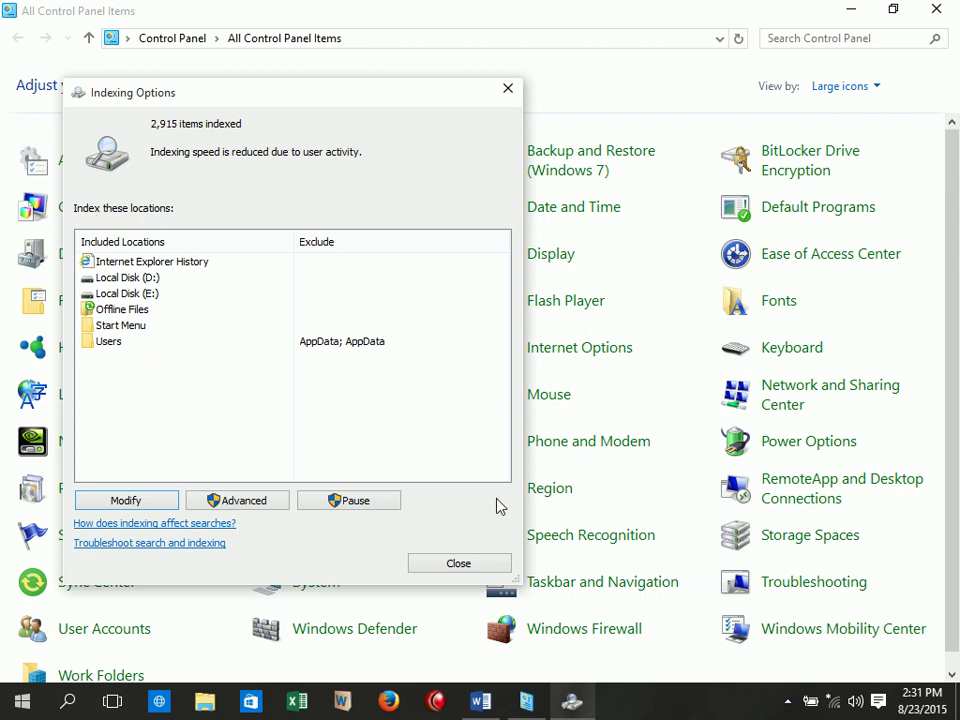
{"action": "left_click", "coordinate": [450, 565]}
{"action": "left_click", "coordinate": [936, 8]}
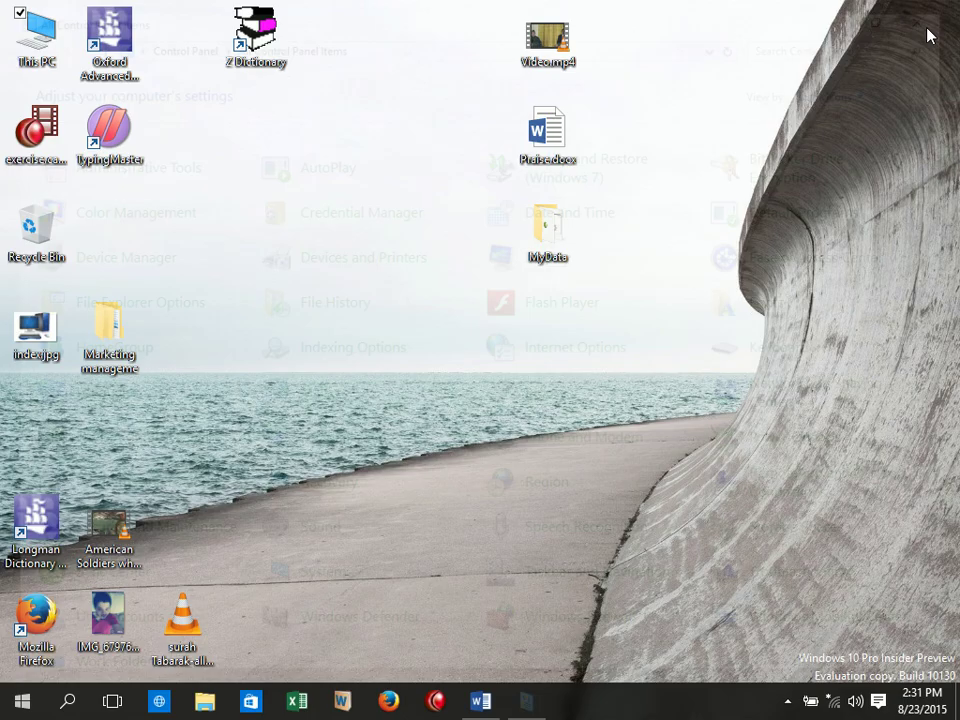